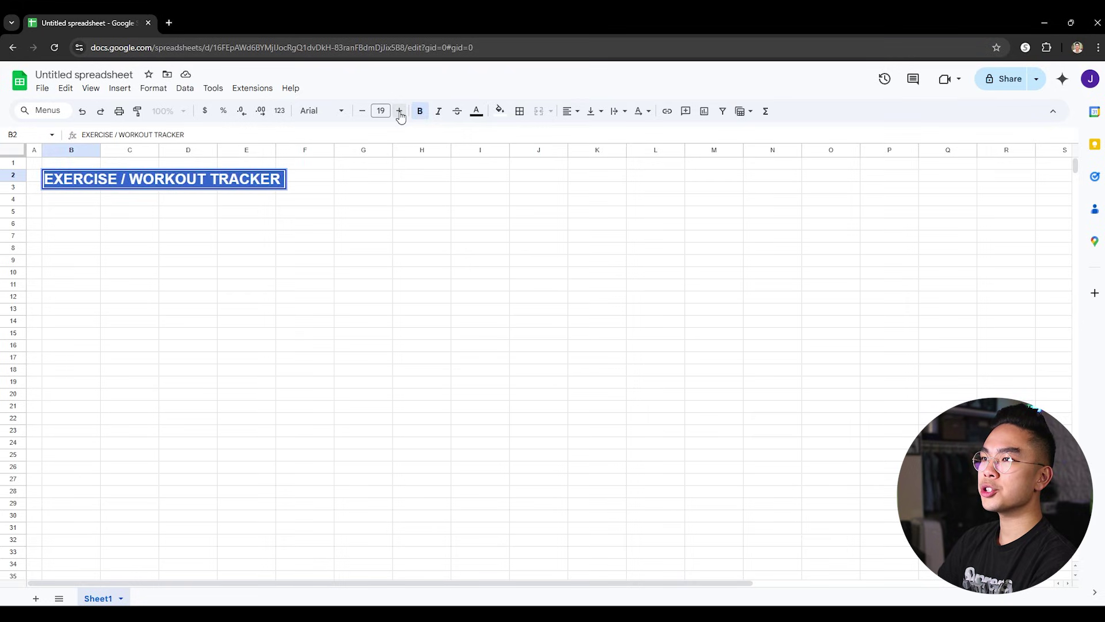
# - Increase the font size of the EXERCISE / WORKOUT TRACKER title in B2 to 23
pyautogui.click(398, 111)
pyautogui.click(407, 220)
pyautogui.click(247, 187)
pyautogui.click(59, 183)
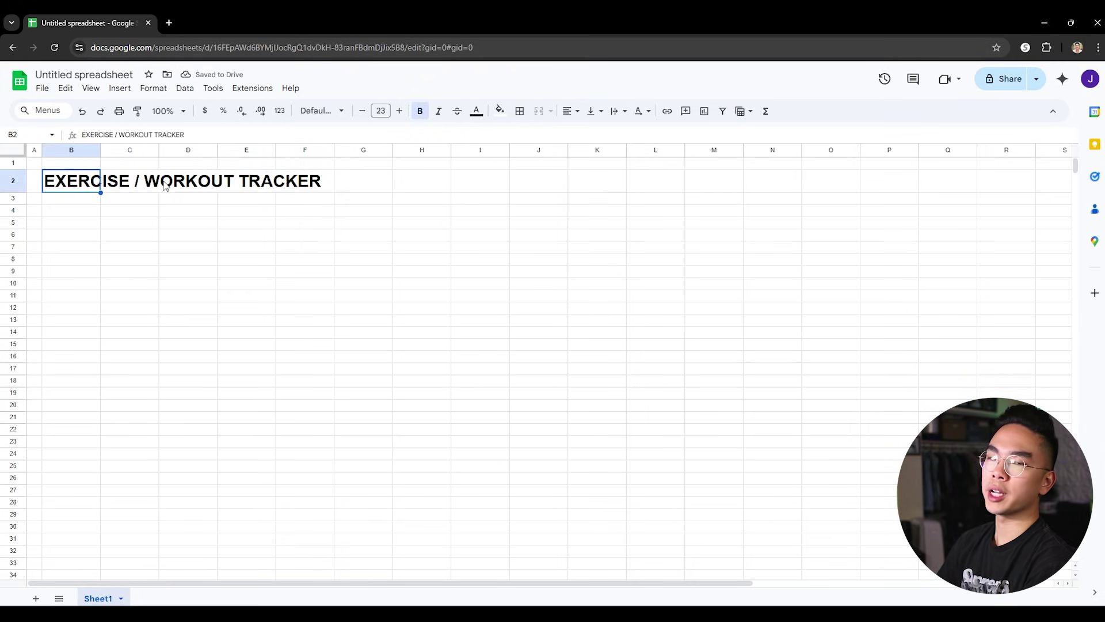
# - Add the label "Date:" in B4 in bold with a slightly larger font size
pyautogui.press('Down')
pyautogui.press('Down')
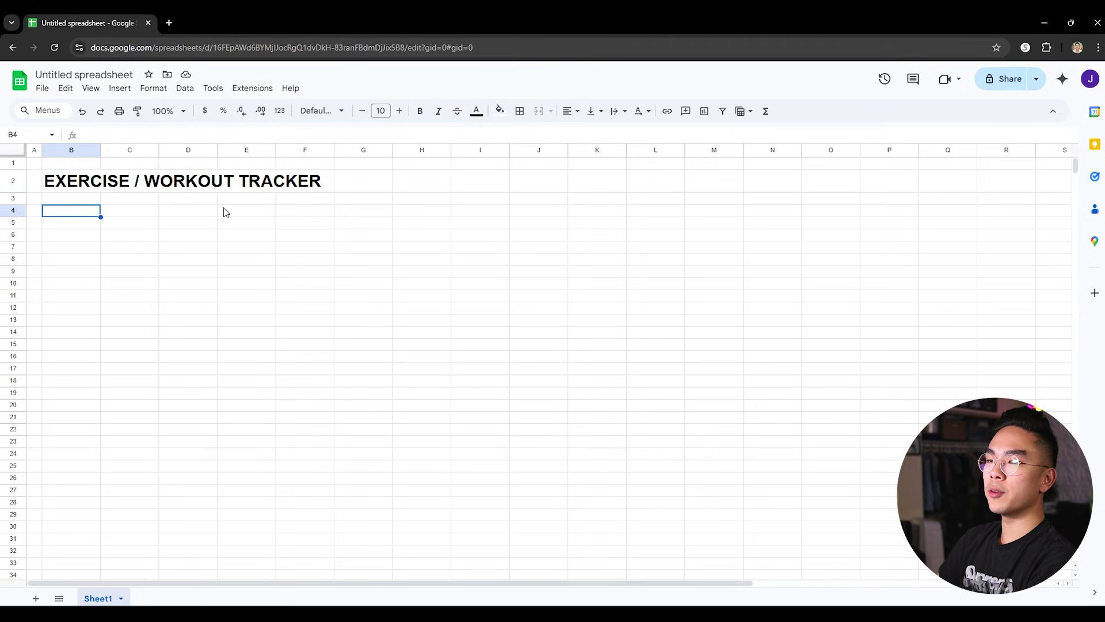
pyautogui.write('date:')
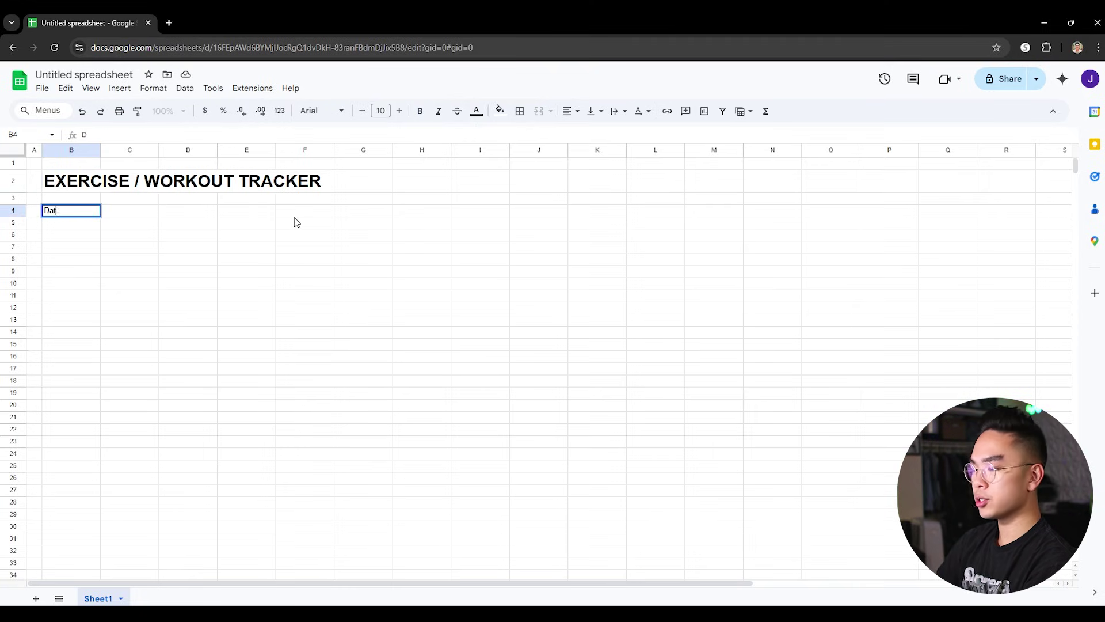
pyautogui.press('Return')
pyautogui.press('Up')
pyautogui.hotkey('ctrl', 'b')
pyautogui.click(398, 110)
# - Add the label "Workout Time:" in E4, in bold with font size 12
pyautogui.click(296, 217)
pyautogui.click(200, 217)
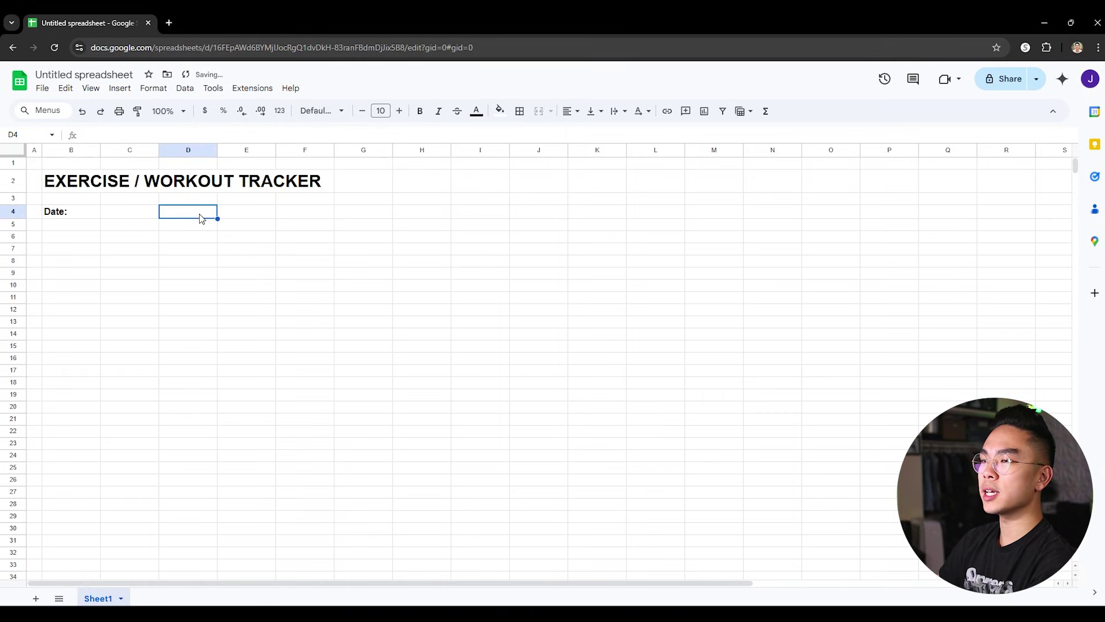
pyautogui.click(222, 214)
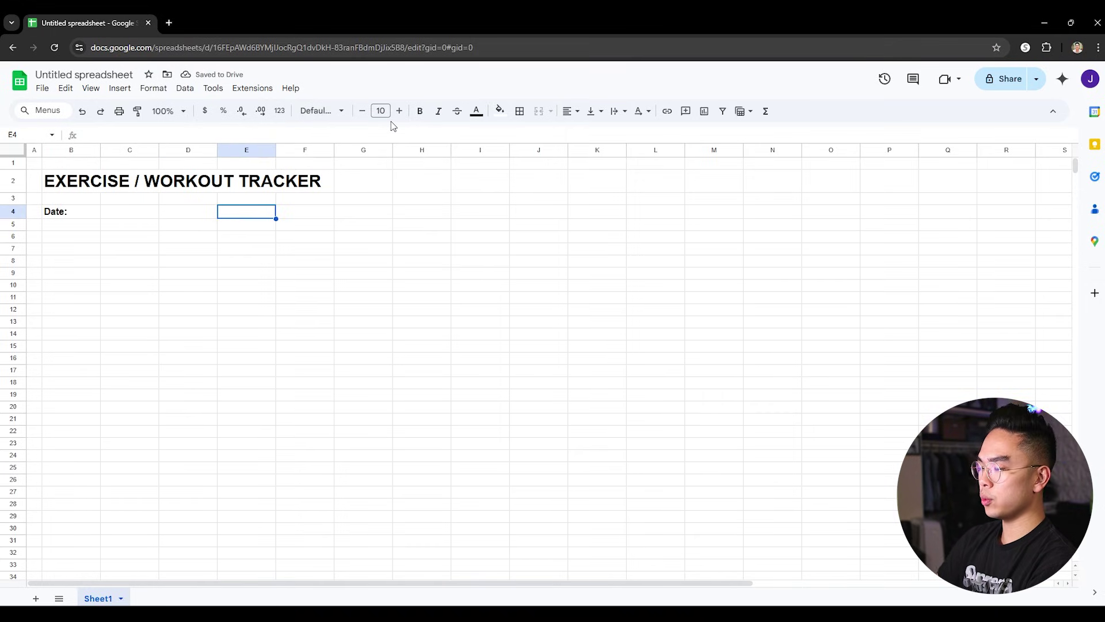
pyautogui.write('Workout Time:')
pyautogui.hotkey('ctrl', 'a')
pyautogui.hotkey('ctrl', 'b')
pyautogui.click(399, 111)
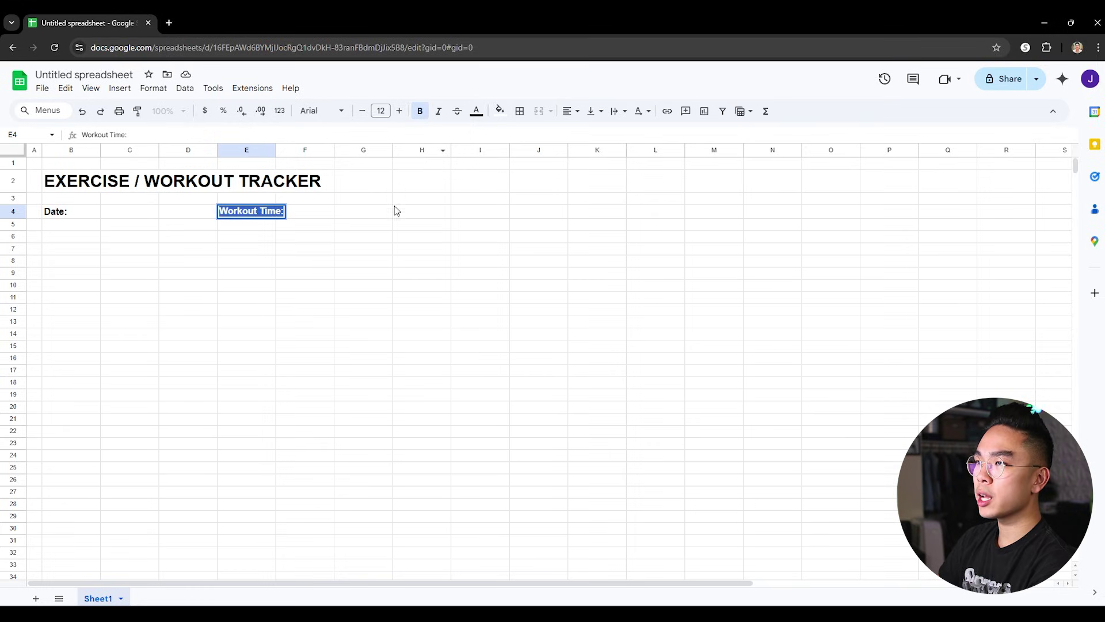
pyautogui.click(389, 231)
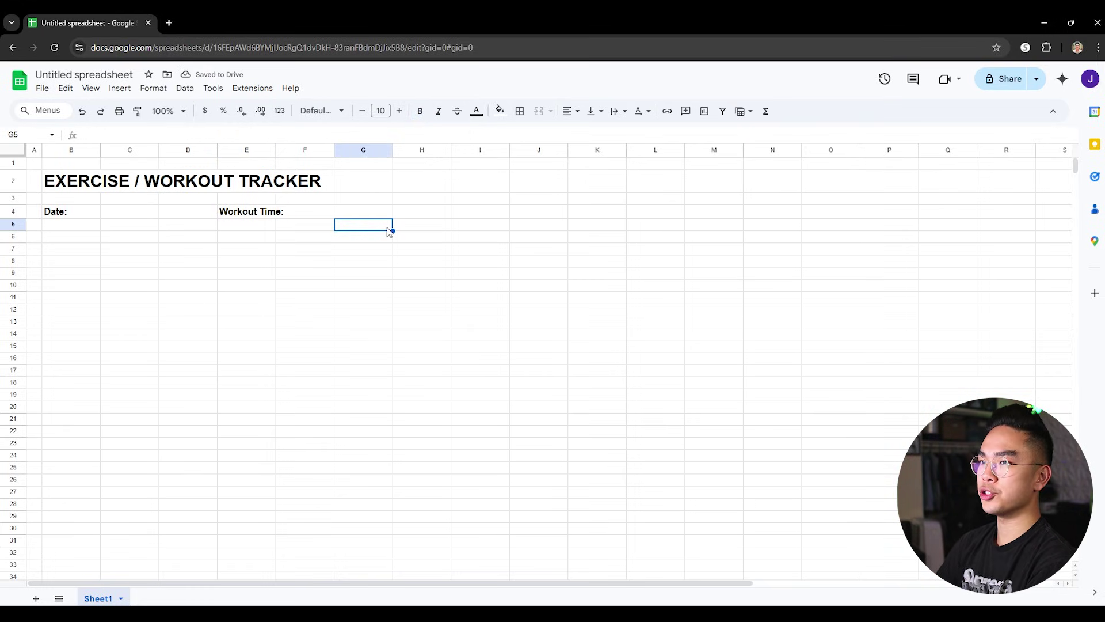
pyautogui.click(75, 227)
pyautogui.click(266, 228)
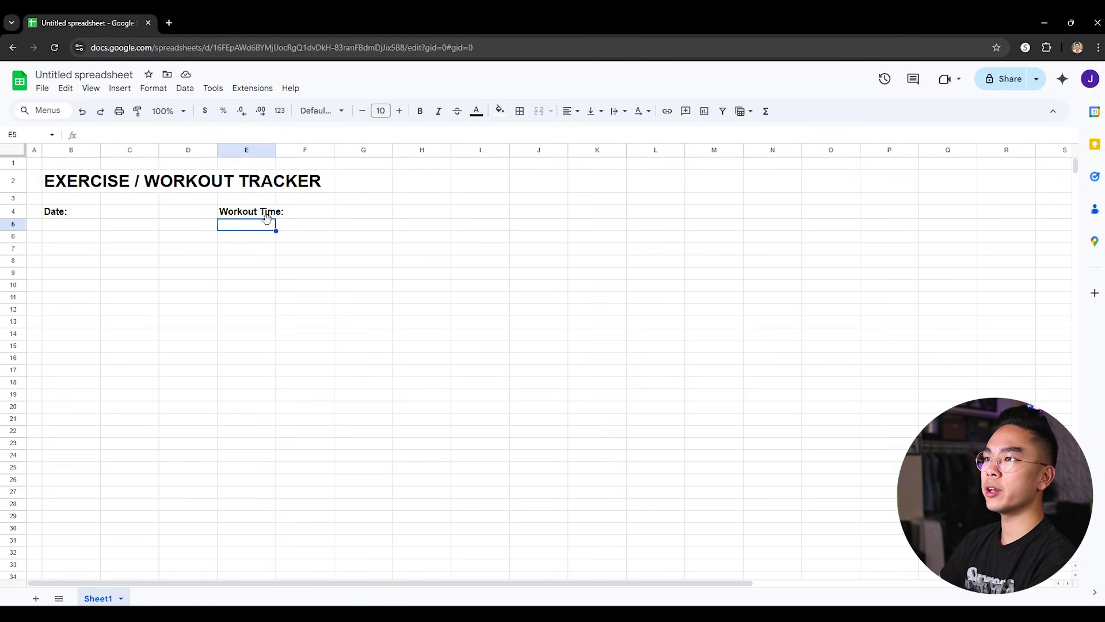
pyautogui.click(273, 216)
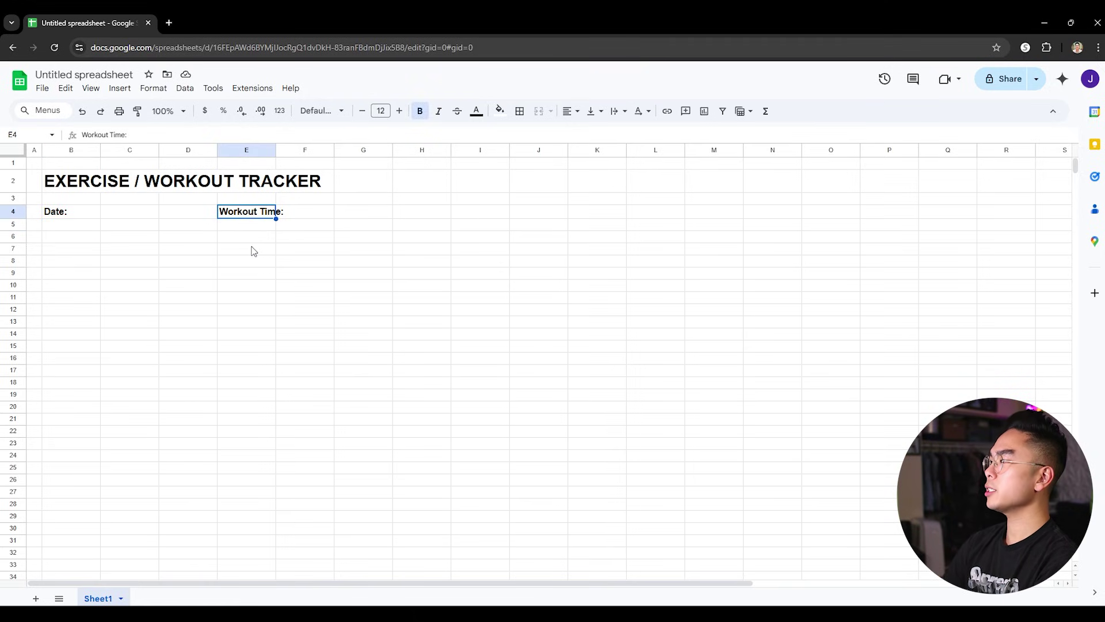
# - Add the label "Muscle Group:" in B6, in bold with font size 12
pyautogui.click(66, 238)
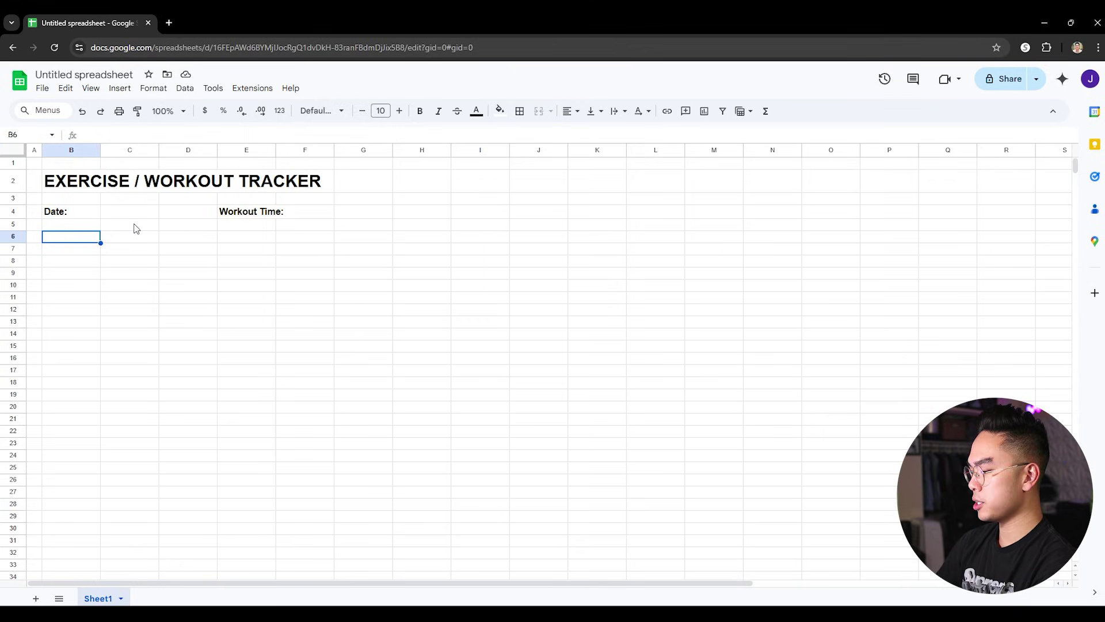
pyautogui.write('Muscle Group:')
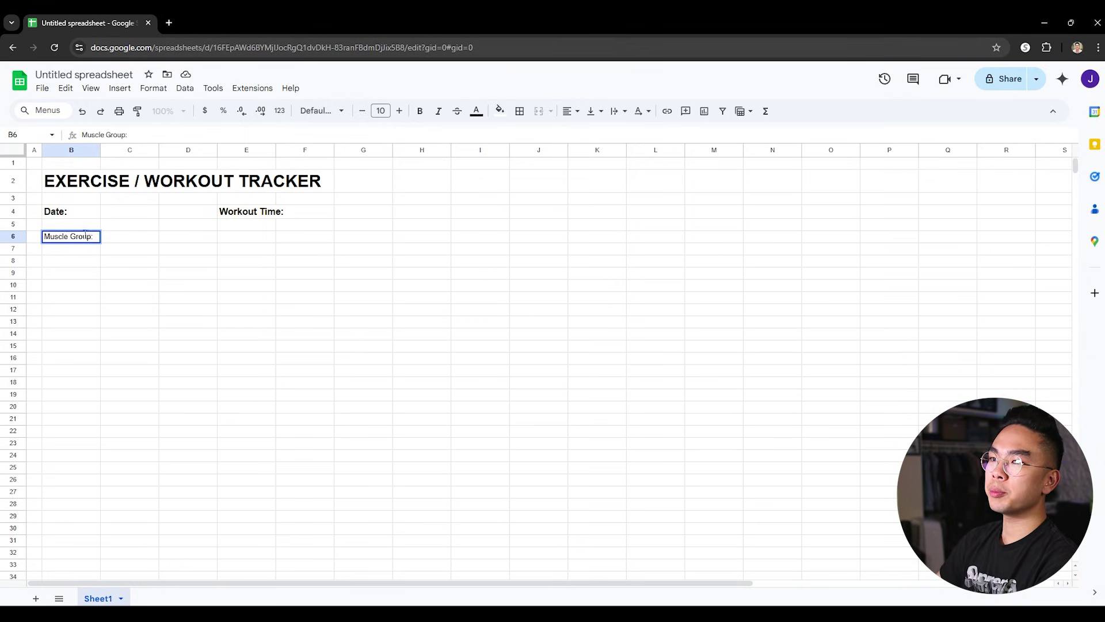
pyautogui.press('Up')
pyautogui.click(87, 237)
pyautogui.hotkey('ctrl', 'b')
pyautogui.doubleClick(398, 115)
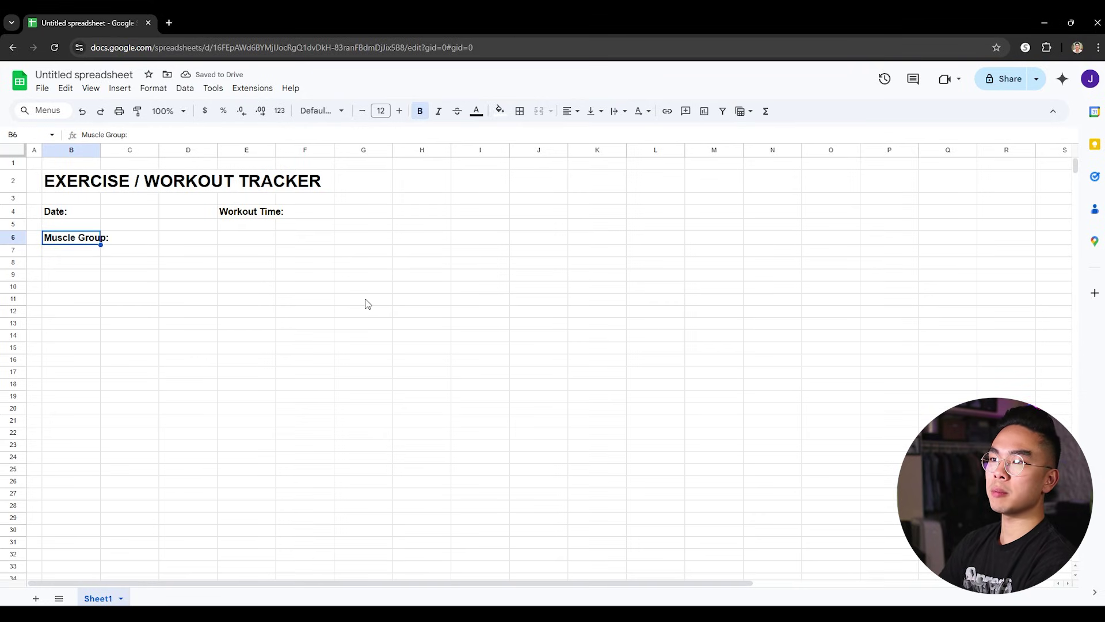
pyautogui.click(140, 240)
pyautogui.click(201, 239)
pyautogui.click(157, 239)
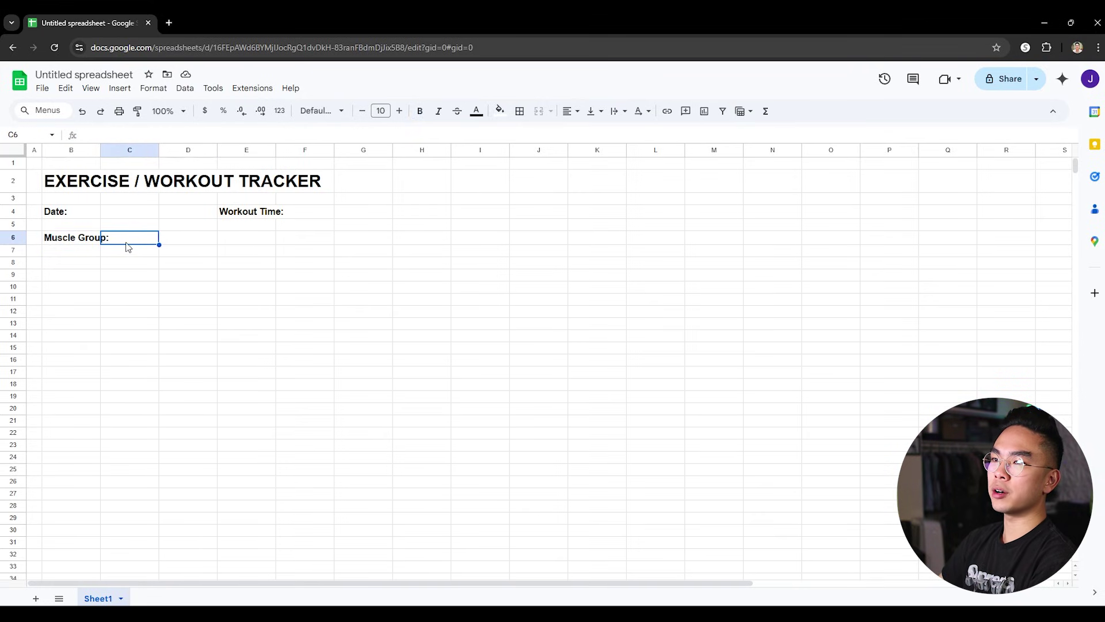
pyautogui.click(183, 240)
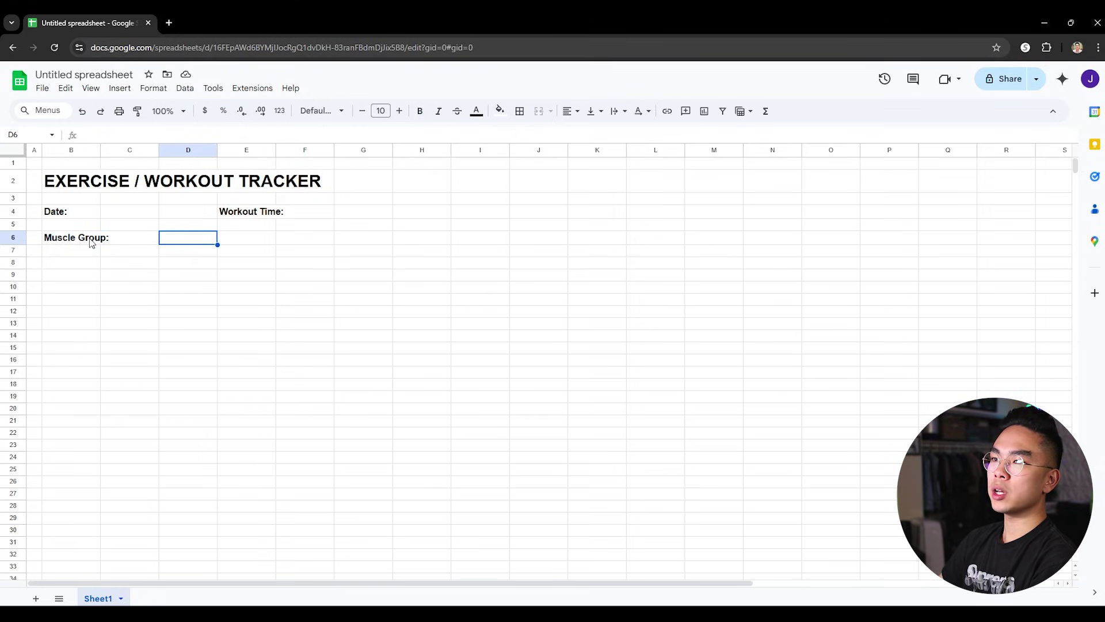
# - Merge B6:C6 so that the Muscle Group label fits in one cell
pyautogui.moveTo(90, 242); pyautogui.dragTo(119, 237)
pyautogui.click(535, 124)
pyautogui.click(477, 251)
pyautogui.click(176, 241)
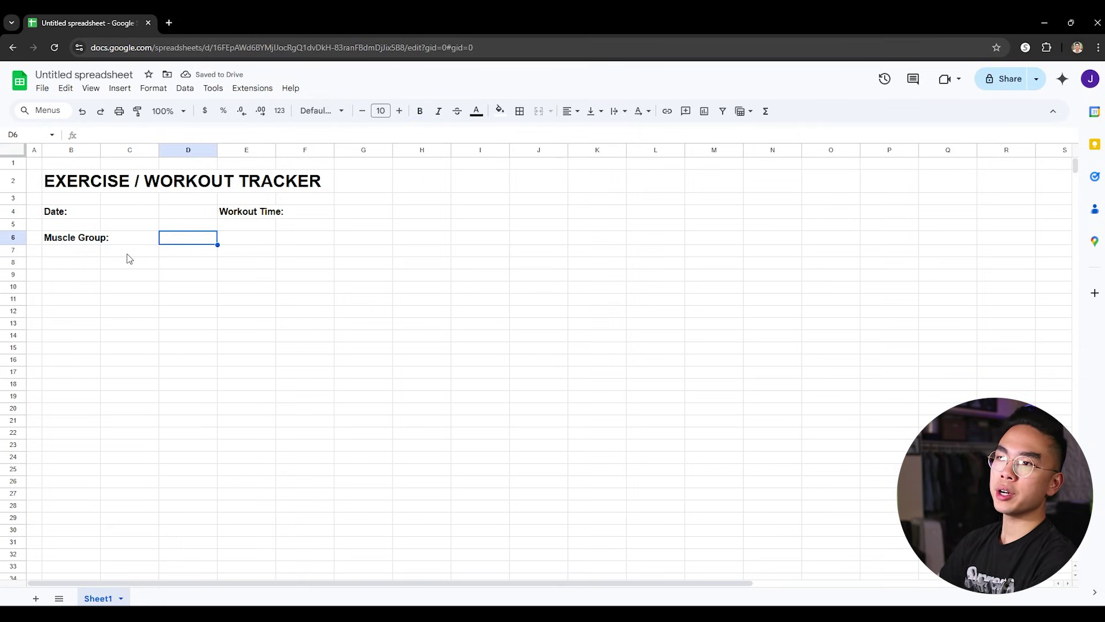
# - Fill the date entry cell C4 with the lightest yellow
pyautogui.click(138, 215)
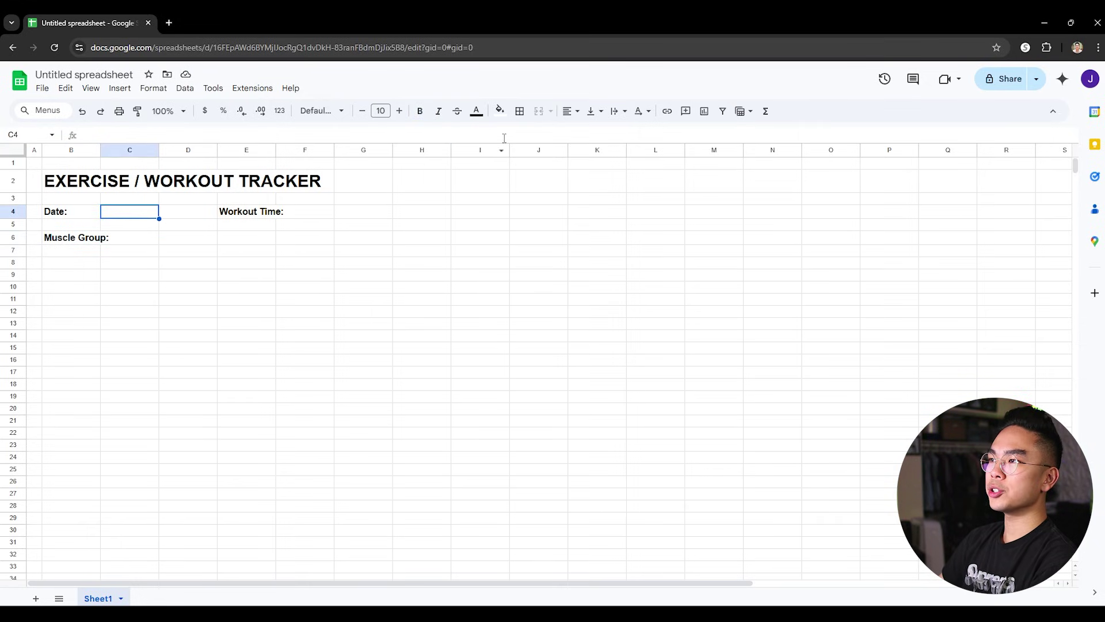
pyautogui.click(501, 112)
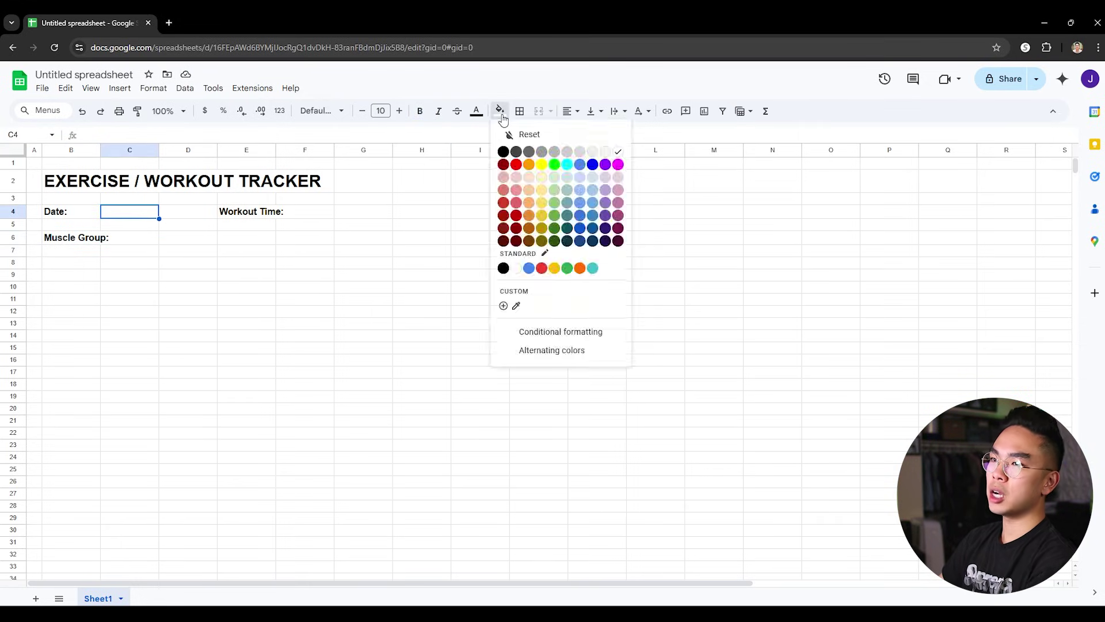
pyautogui.click(540, 178)
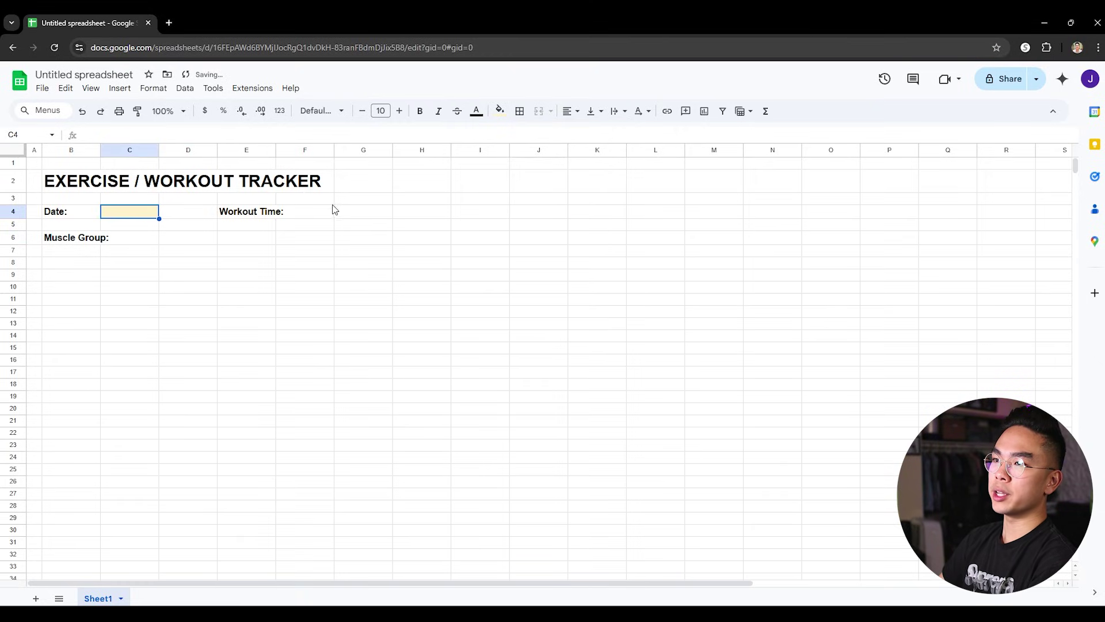
# - Merge E4:F4 so that the Workout Time label fits in one cell
pyautogui.click(323, 217)
pyautogui.click(342, 218)
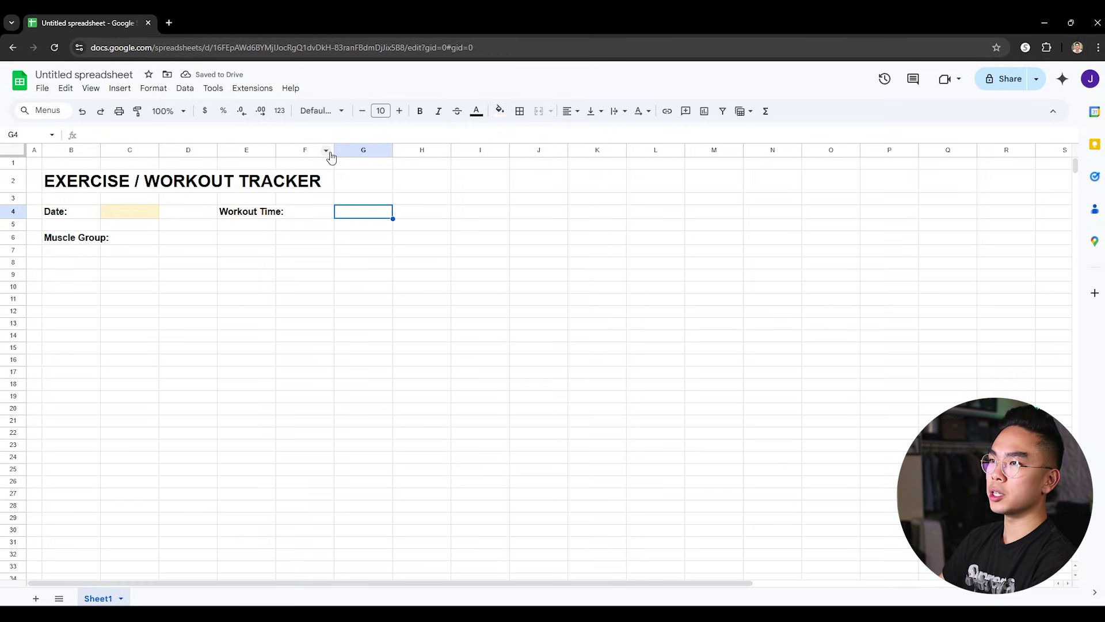
pyautogui.click(316, 212)
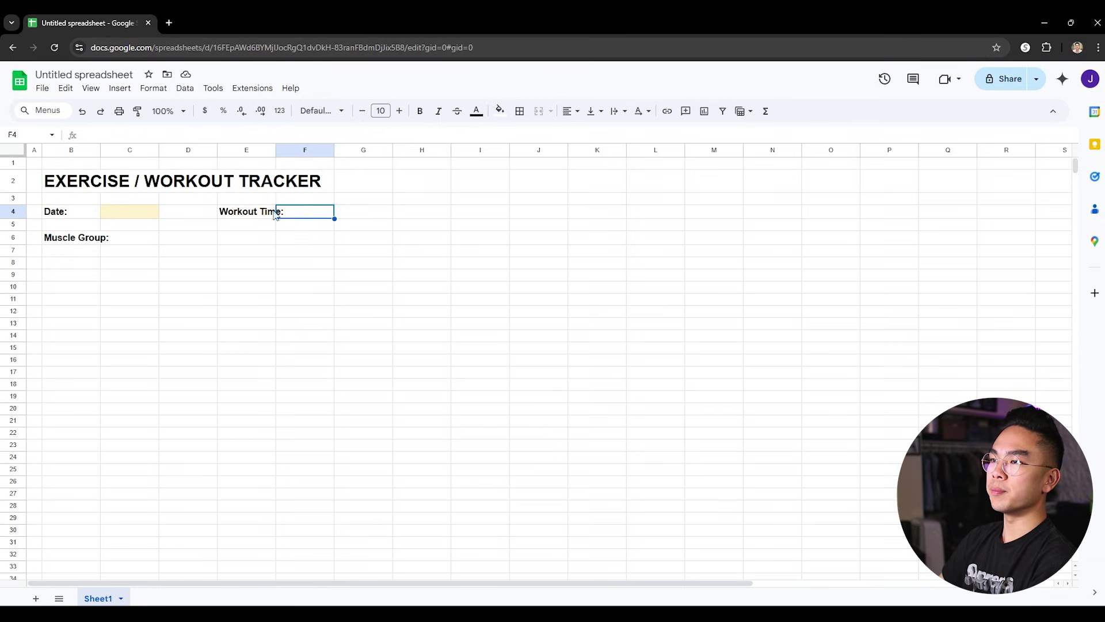
pyautogui.click(344, 215)
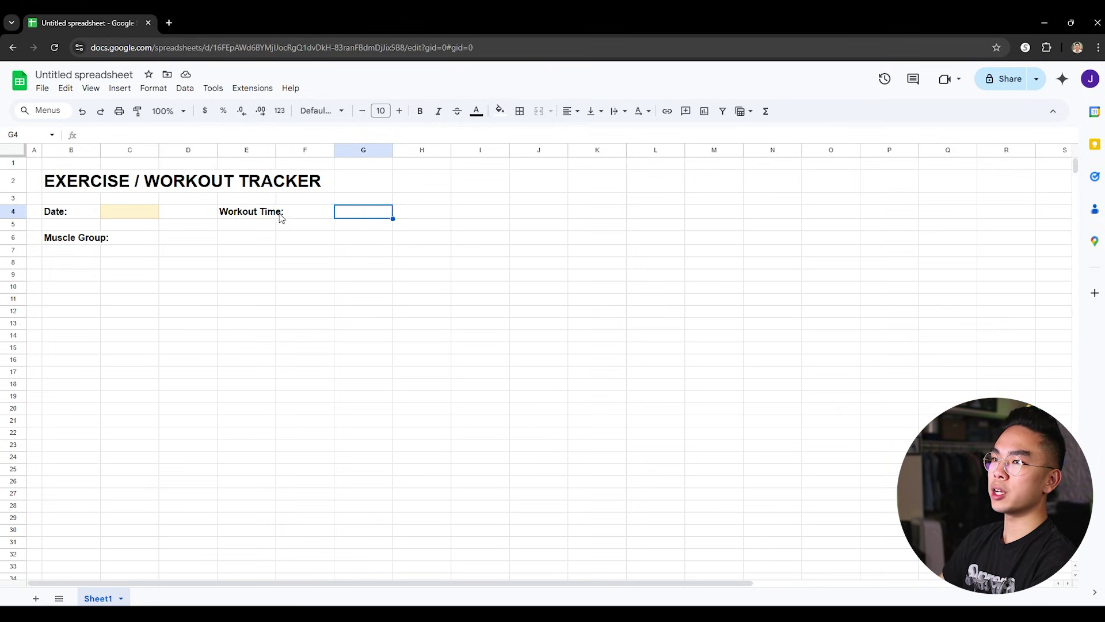
pyautogui.moveTo(264, 214)
pyautogui.mouseDown()
pyautogui.moveTo(313, 217)
pyautogui.moveTo(275, 212)
pyautogui.mouseUp()
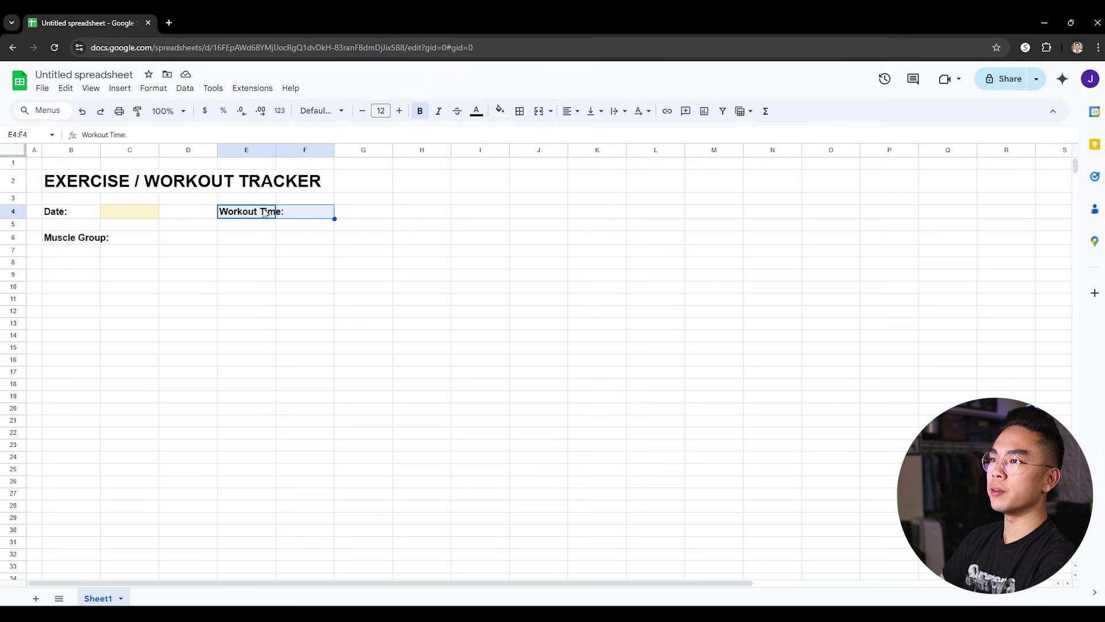
pyautogui.click(538, 114)
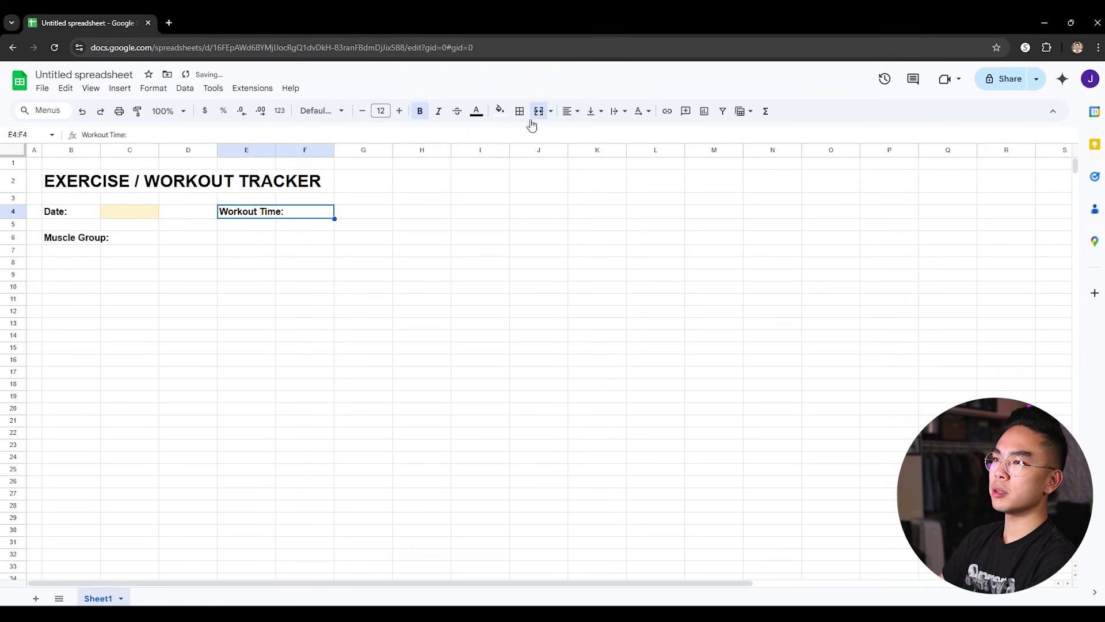
# - Fill the workout time entry cell G4 with the same light yellow as the date cell
pyautogui.click(369, 214)
pyautogui.click(499, 110)
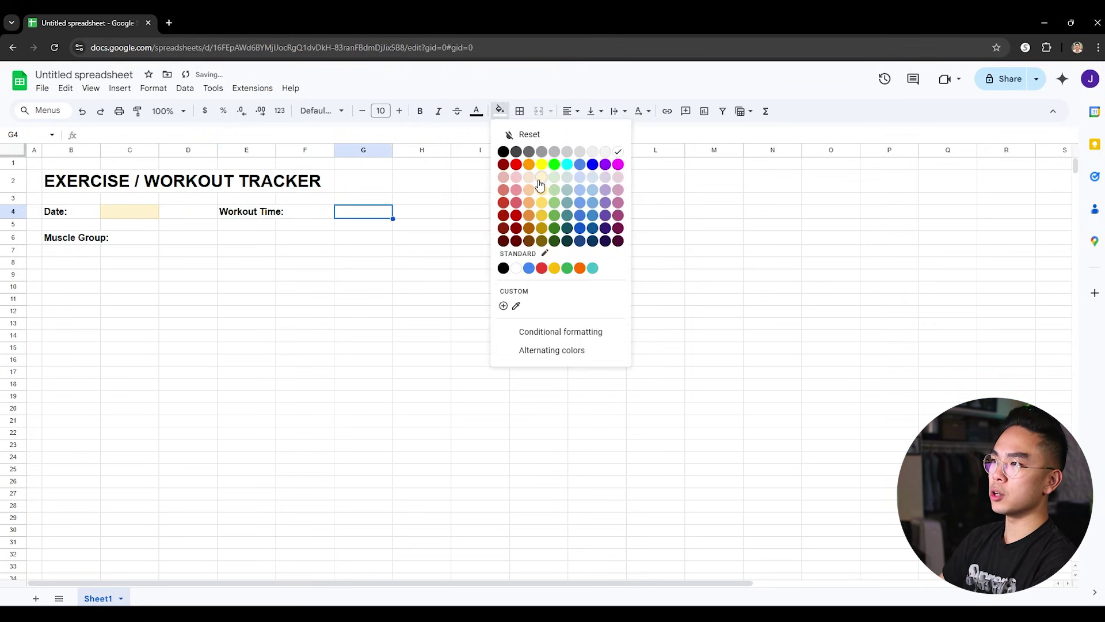
pyautogui.click(540, 178)
pyautogui.click(518, 248)
pyautogui.click(351, 216)
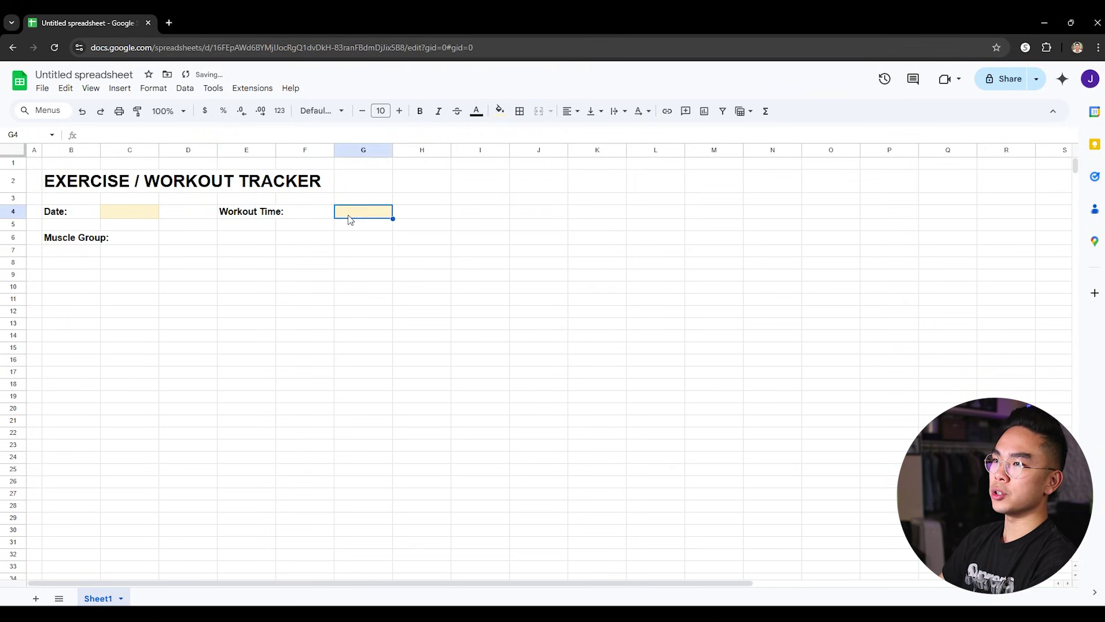
# - Merge D6:G6 into one muscle group entry cell and fill it with the same light yellow
pyautogui.click(147, 239)
pyautogui.click(172, 240)
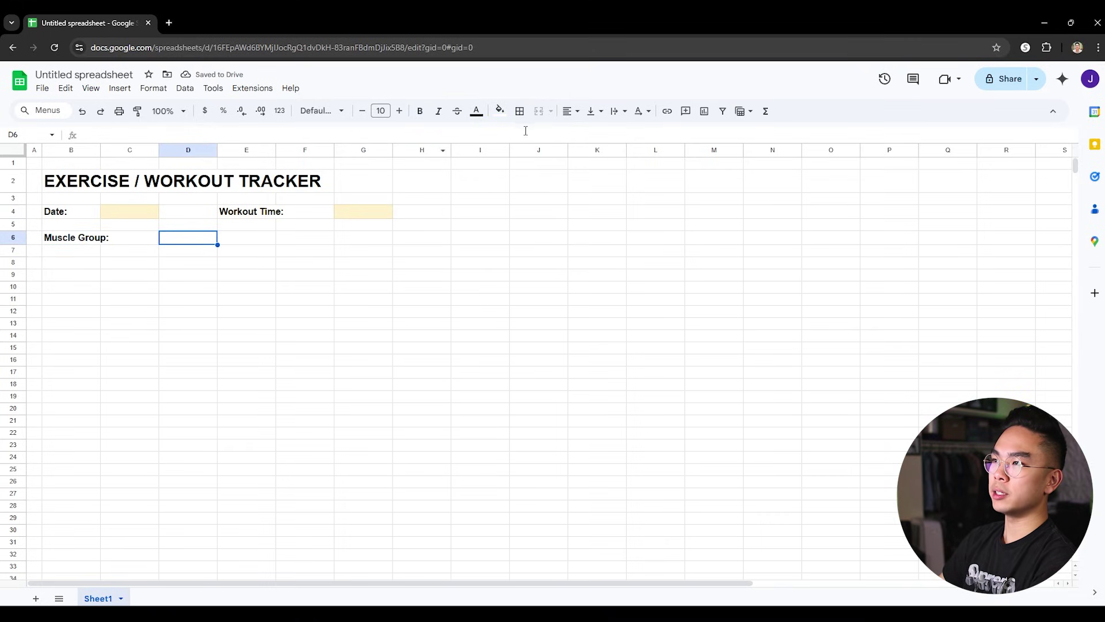
pyautogui.moveTo(339, 237); pyautogui.dragTo(196, 239)
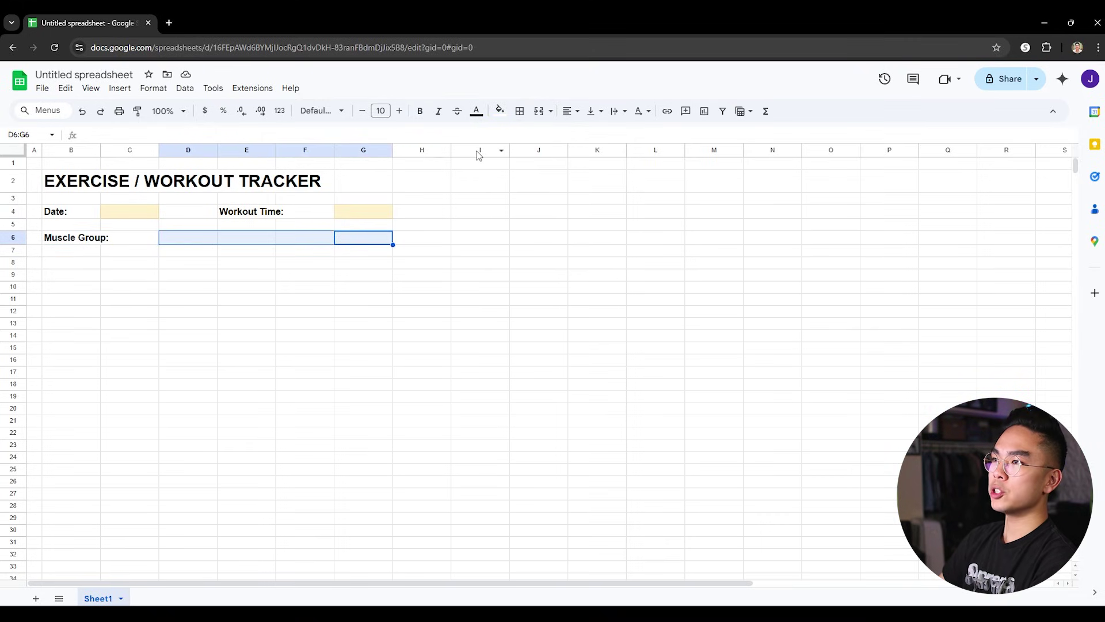
pyautogui.click(539, 111)
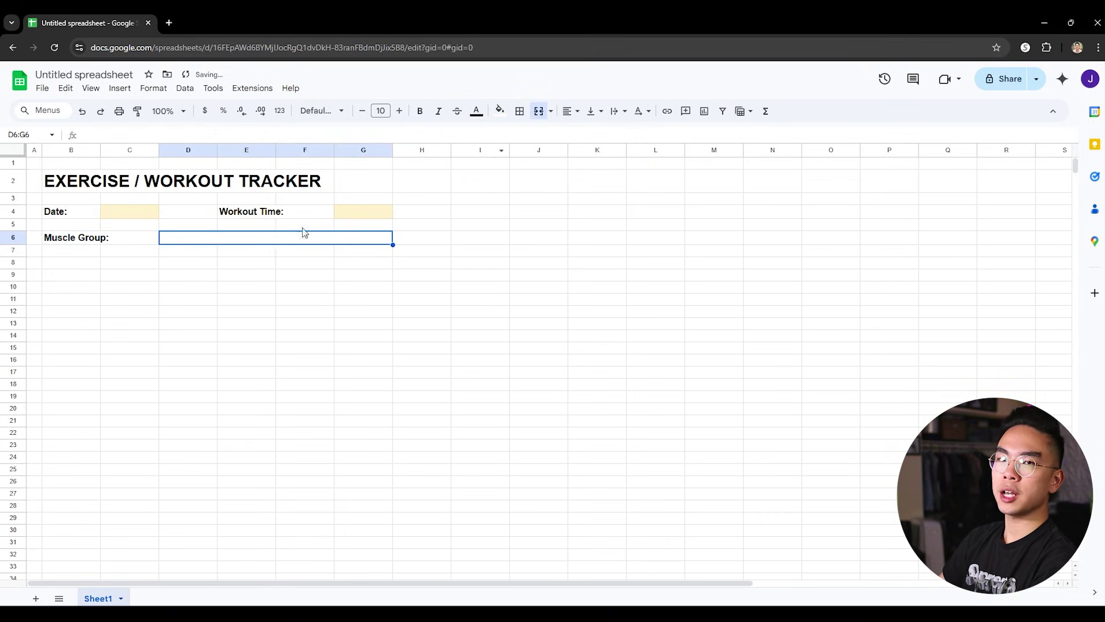
pyautogui.click(499, 111)
pyautogui.click(537, 180)
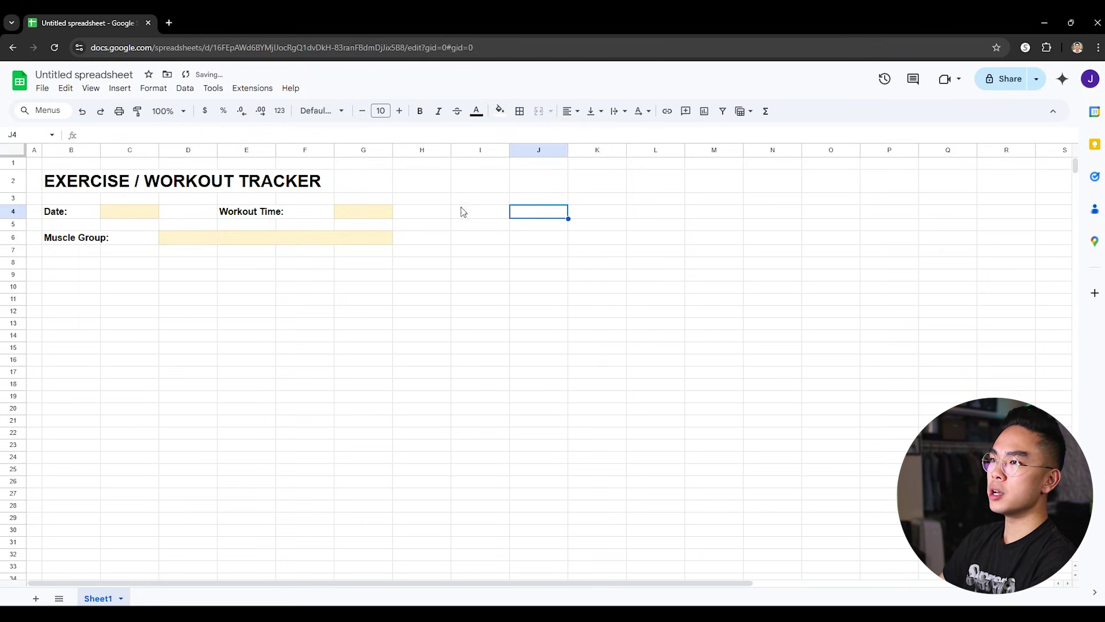
# - Try out sample text such as "Bicep/ Tricep/ Abs" in the merged muscle group entry cell D6:G6
pyautogui.write('awdoiawjdoiawj')
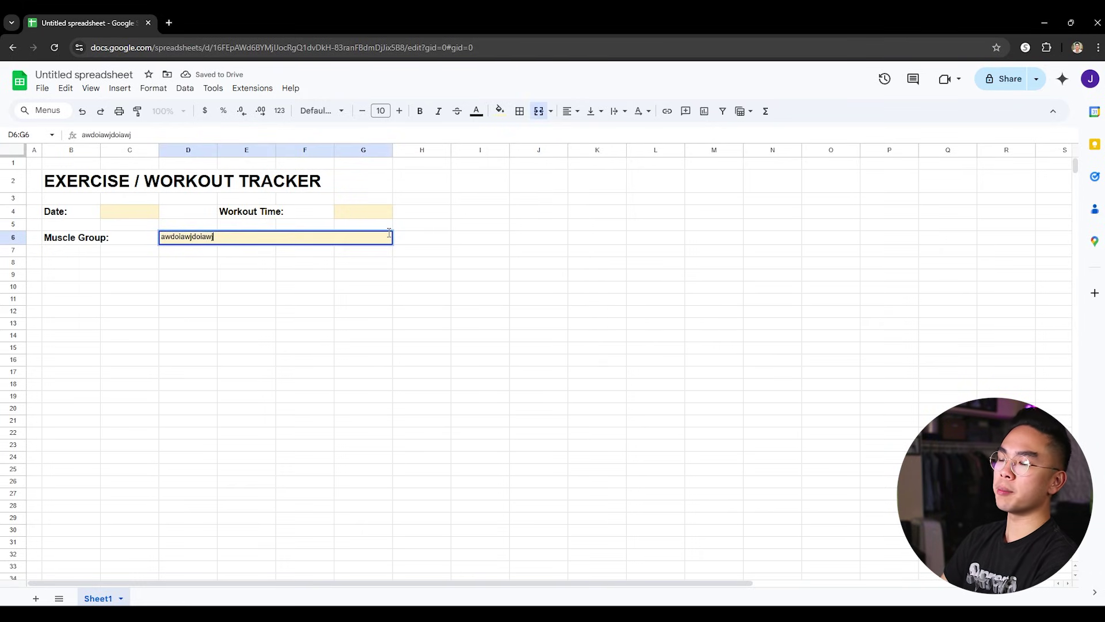
pyautogui.press('BackSpace')
pyautogui.press('BackSpace')
pyautogui.press('BackSpace')
pyautogui.press('BackSpace')
pyautogui.press('BackSpace')
pyautogui.press('BackSpace')
pyautogui.press('BackSpace')
pyautogui.press('BackSpace')
pyautogui.press('BackSpace')
pyautogui.press('BackSpace')
pyautogui.press('BackSpace')
pyautogui.press('BackSpace')
pyautogui.press('BackSpace')
pyautogui.press('BackSpace')
pyautogui.write('Bicewp')
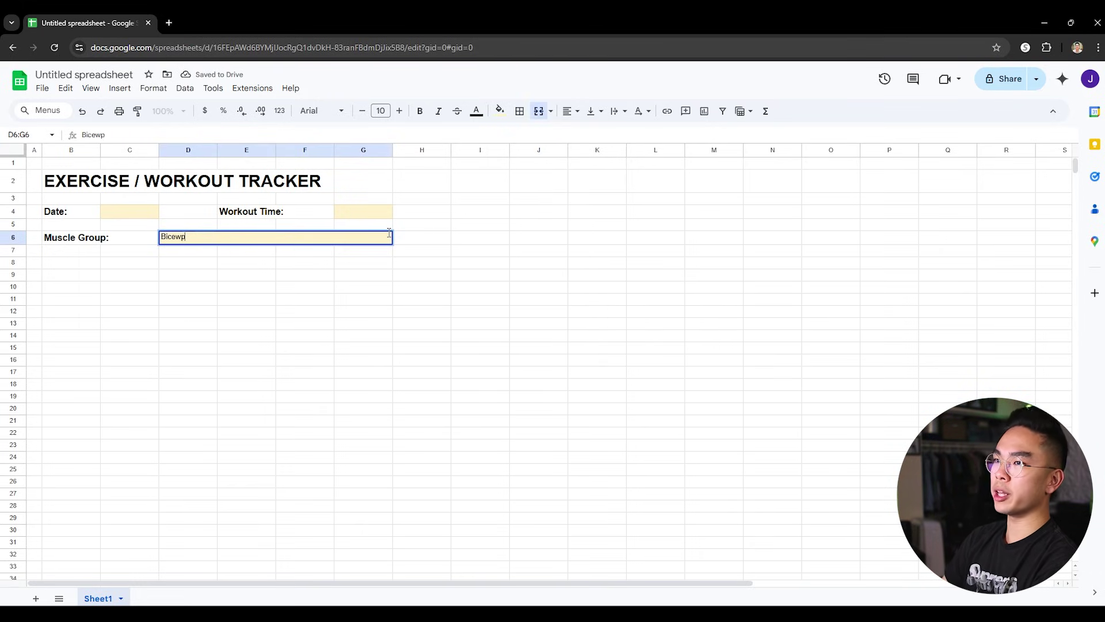
pyautogui.press('BackSpace')
pyautogui.press('BackSpace')
pyautogui.write('p/ Tricep')
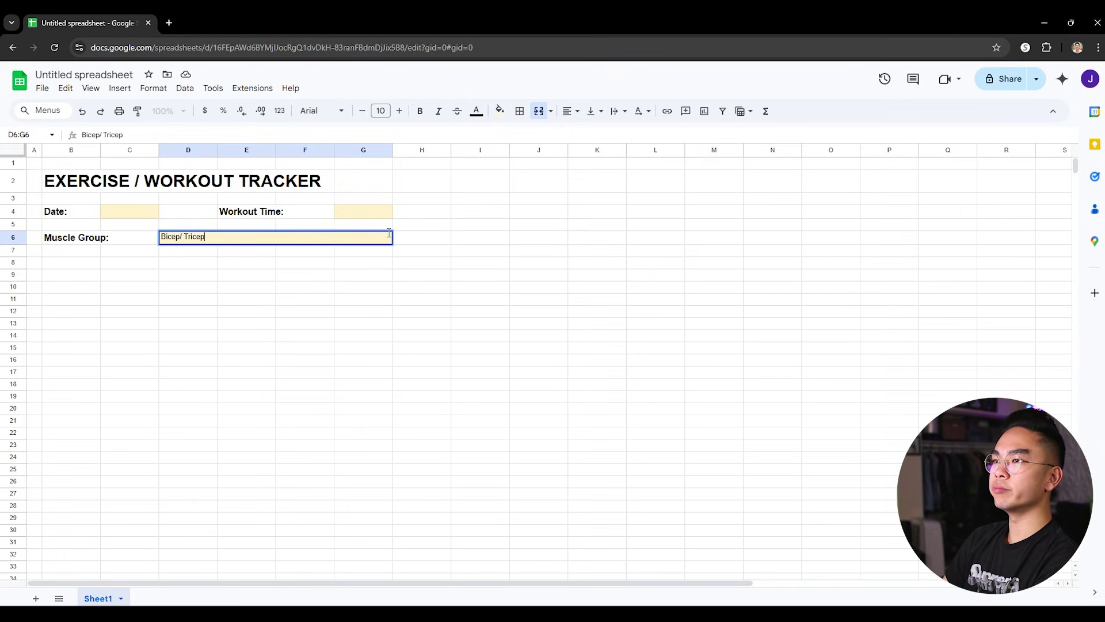
pyautogui.write('/ babs aowidjawodjaowdjoawidjwad')
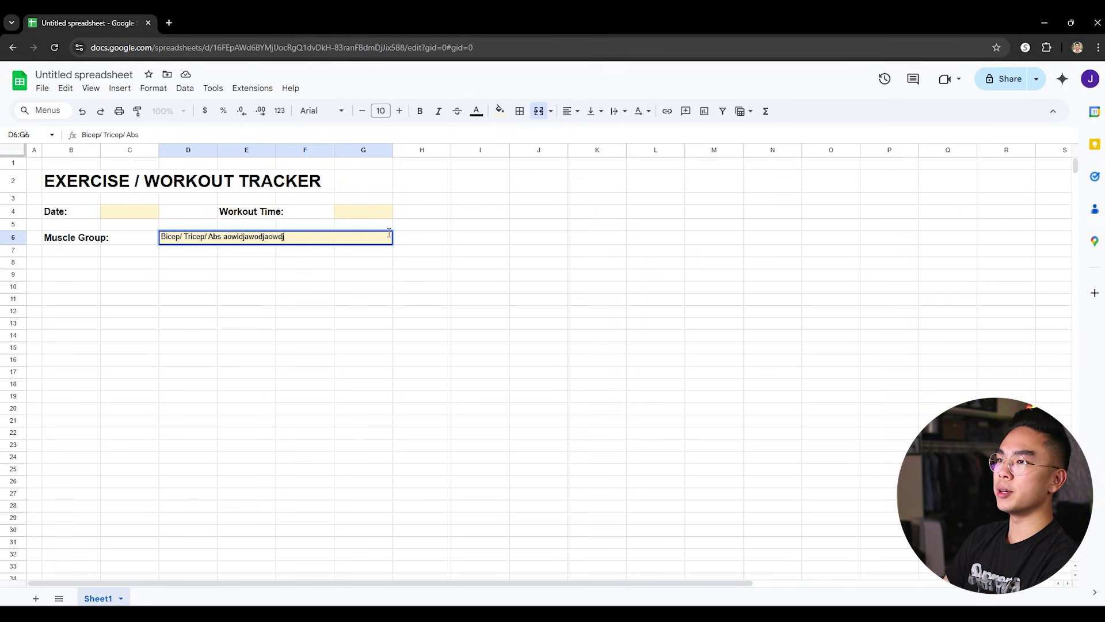
pyautogui.press('Return')
pyautogui.click(363, 238)
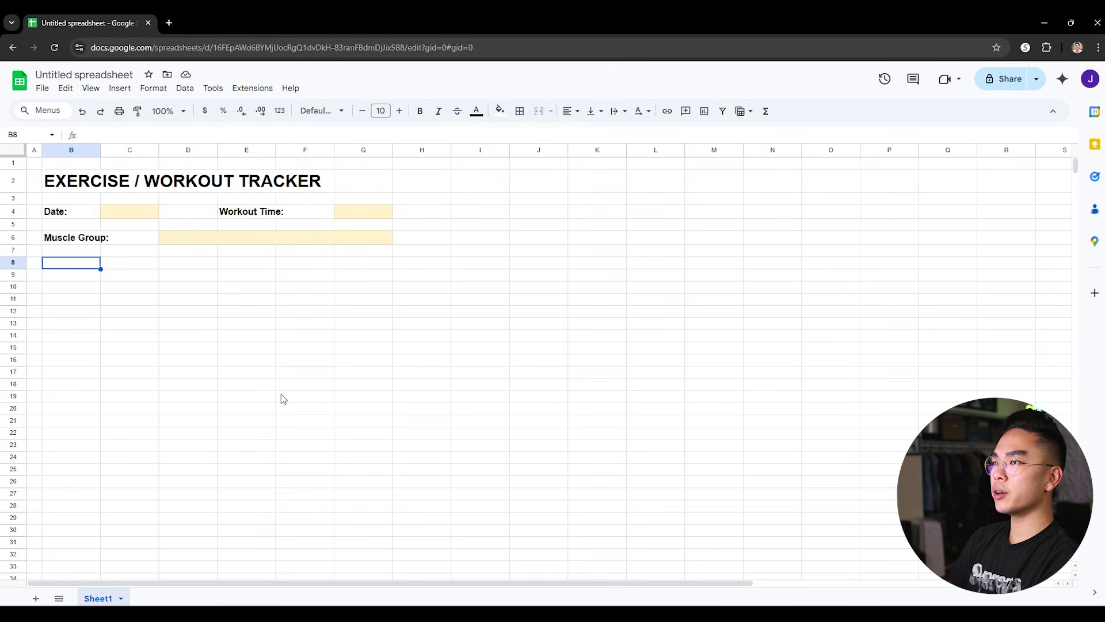
# - Enter the heading "Exercise" in B8 below the Muscle Group row
pyautogui.write('Exercise')
pyautogui.press('Return')
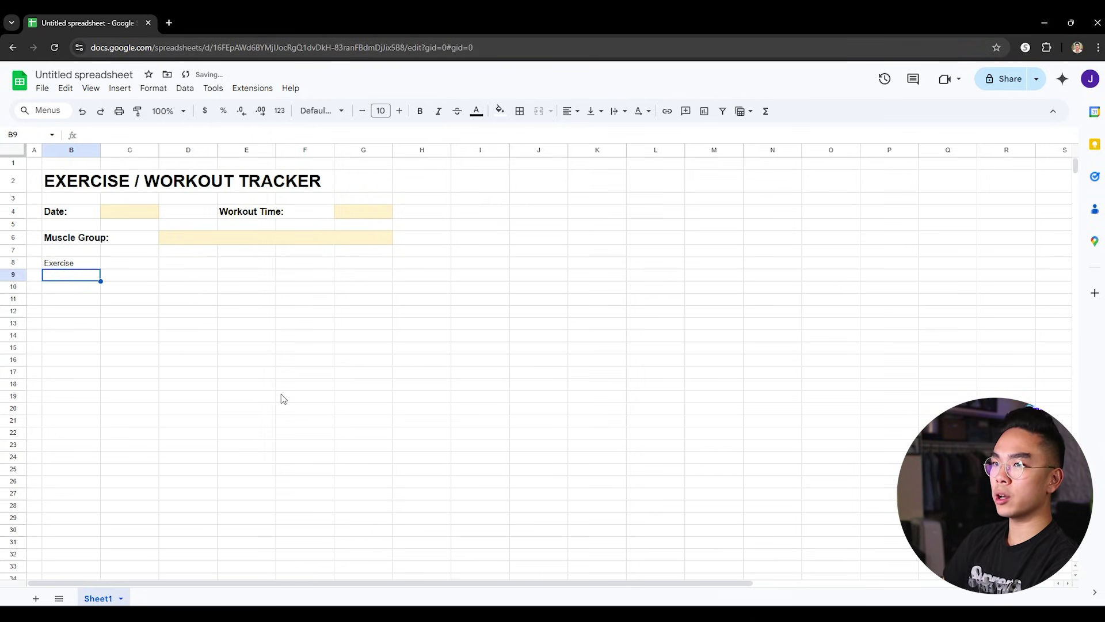
# - Widen column B slightly and format the Exercise heading in B8 as bold, size 12
pyautogui.click(96, 264)
pyautogui.moveTo(100, 150); pyautogui.dragTo(122, 151)
pyautogui.click(156, 275)
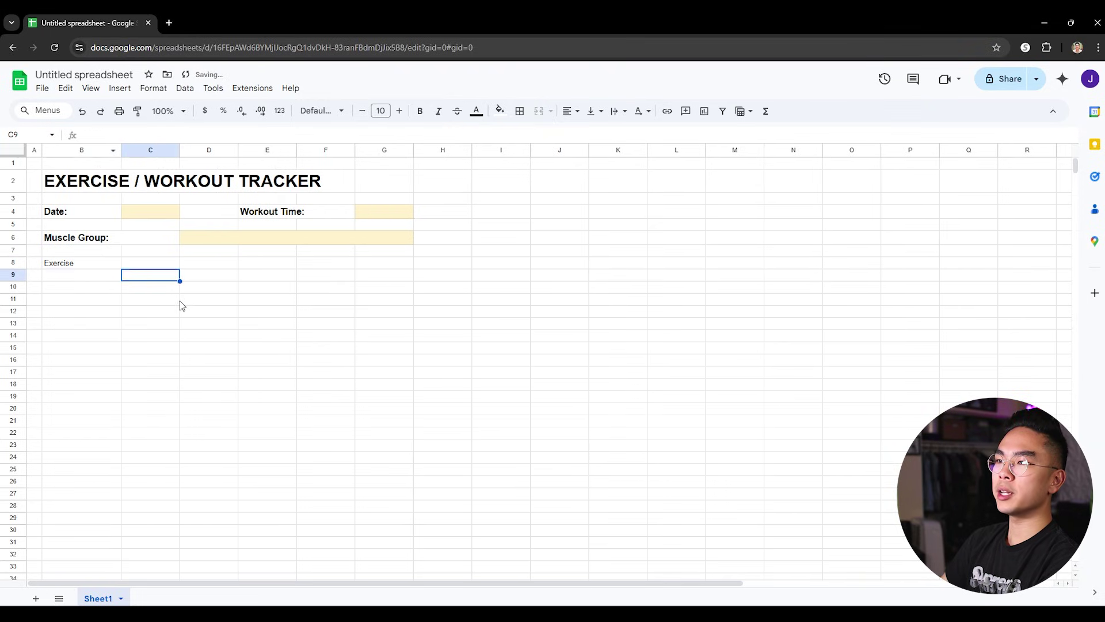
pyautogui.click(92, 264)
pyautogui.click(419, 110)
pyautogui.click(323, 301)
pyautogui.click(106, 268)
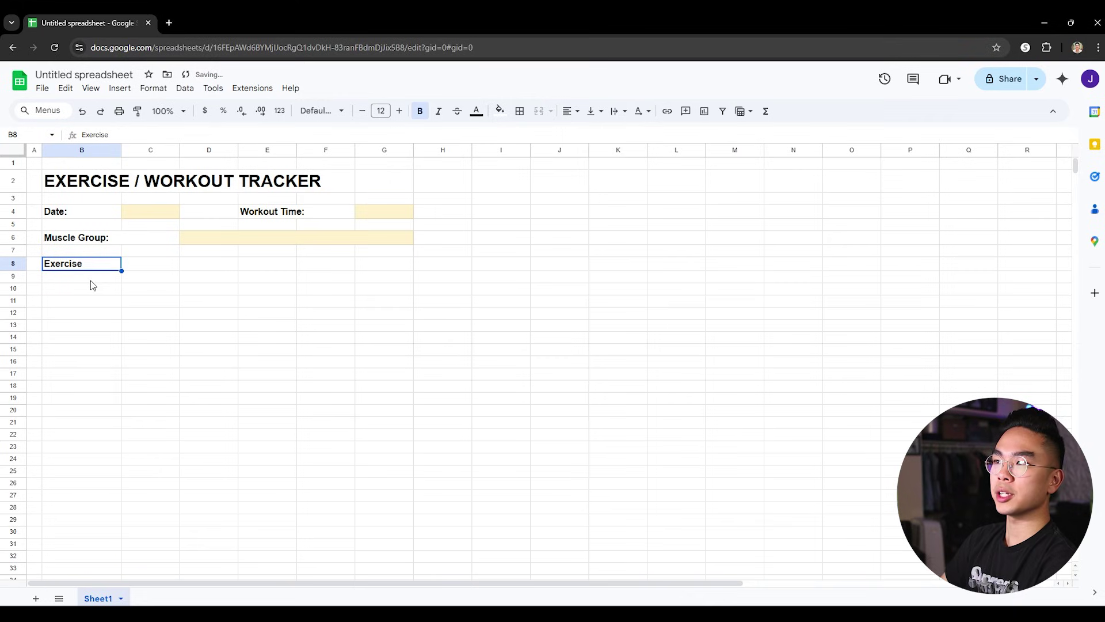
# - Merge the row 8 cells in pairs for five set headings: C8:D8, E8:F8, G8:H8, I8:J8 and K8:L8
pyautogui.click(140, 269)
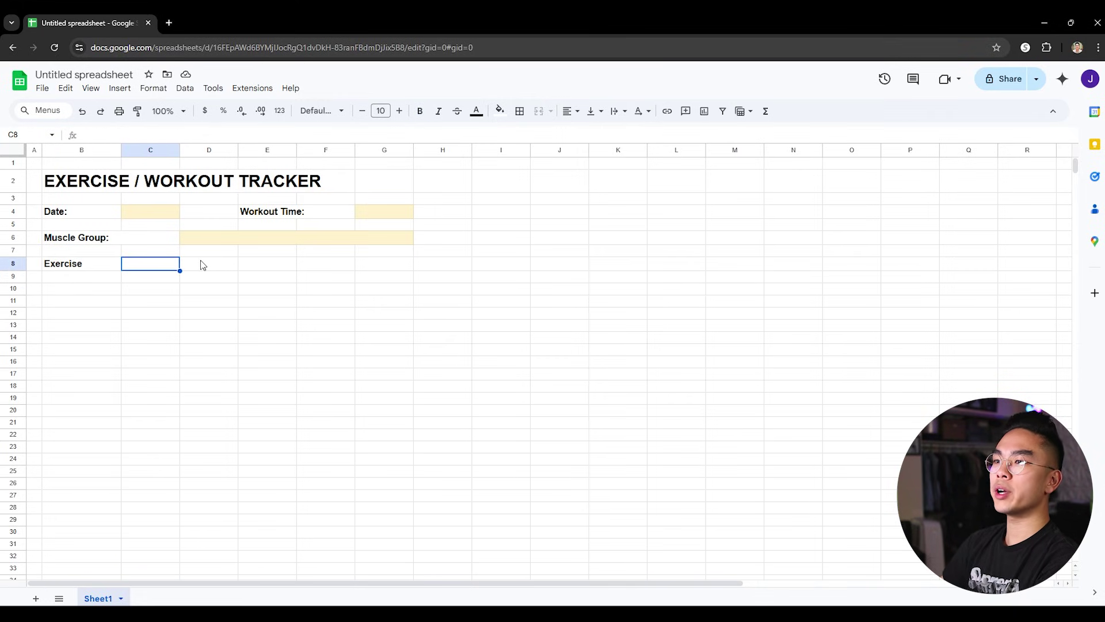
pyautogui.moveTo(201, 268); pyautogui.dragTo(145, 269)
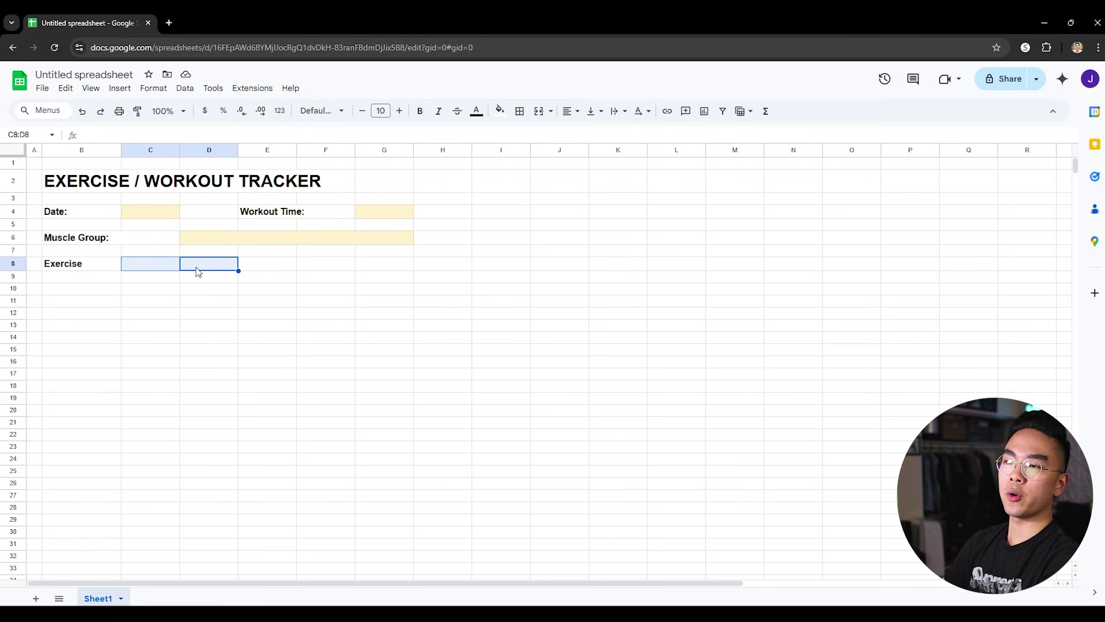
pyautogui.moveTo(173, 269); pyautogui.dragTo(192, 266)
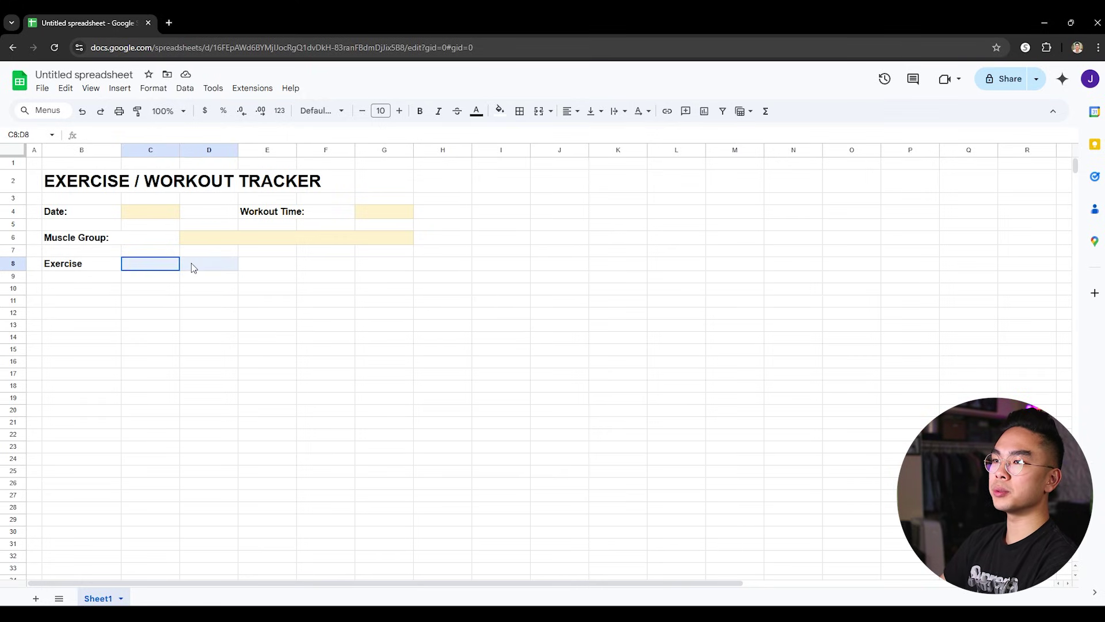
pyautogui.click(538, 115)
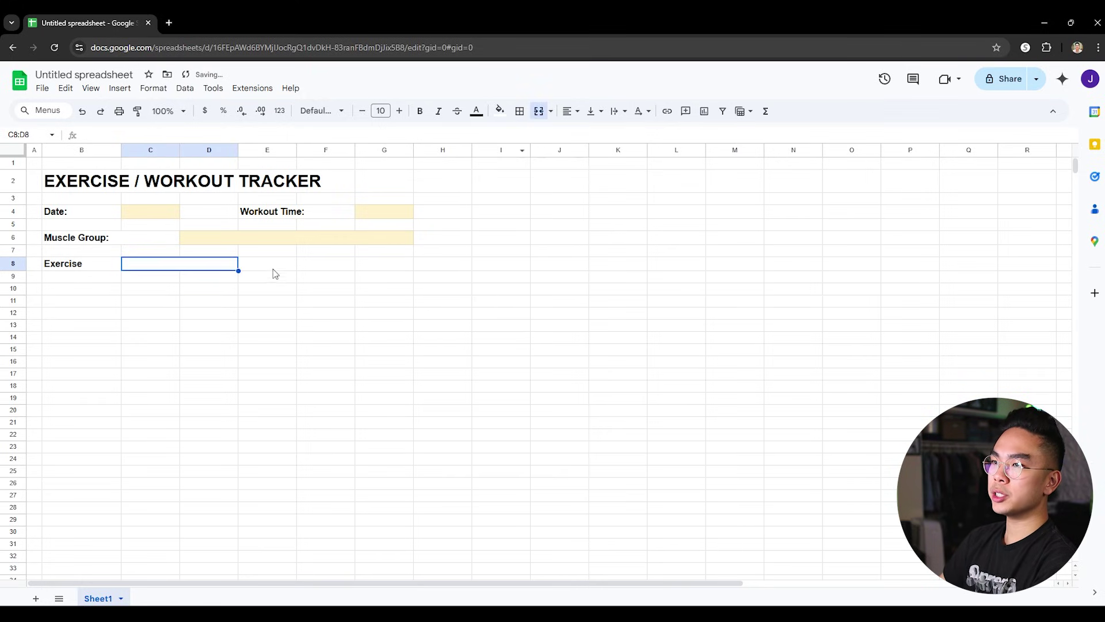
pyautogui.moveTo(271, 269); pyautogui.dragTo(310, 269)
pyautogui.click(538, 111)
pyautogui.moveTo(394, 273); pyautogui.dragTo(668, 266)
pyautogui.click(538, 111)
pyautogui.click(539, 115)
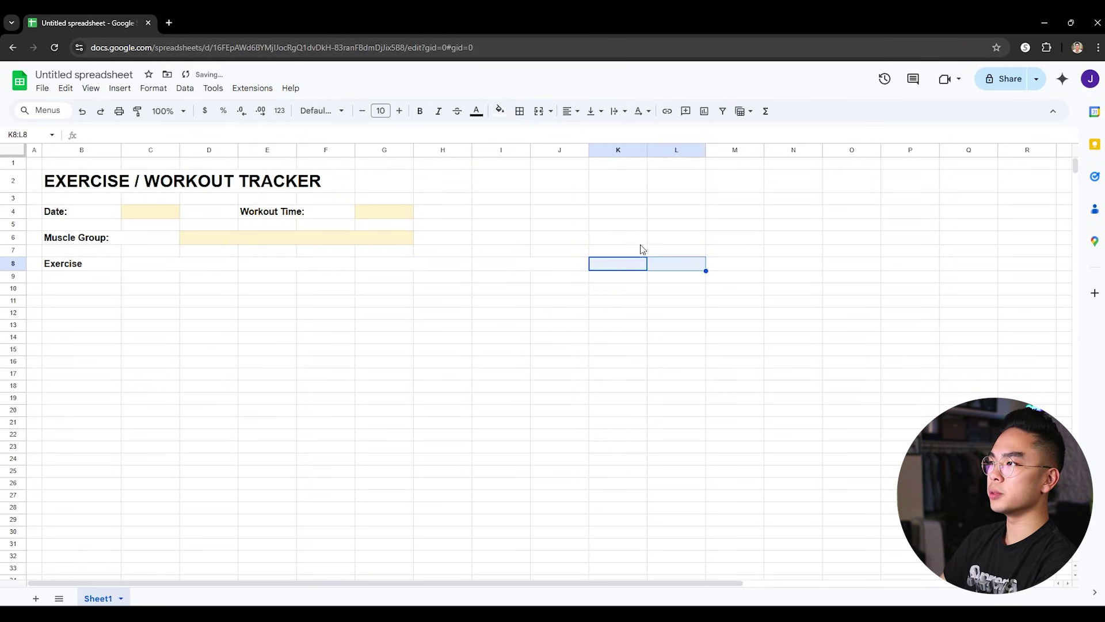
pyautogui.click(538, 111)
pyautogui.click(536, 316)
# - Enter the headings Set 1, Set 2, Set 3, Set 4 and Set 5 in the merged cells of row 8
pyautogui.moveTo(151, 263); pyautogui.dragTo(233, 263)
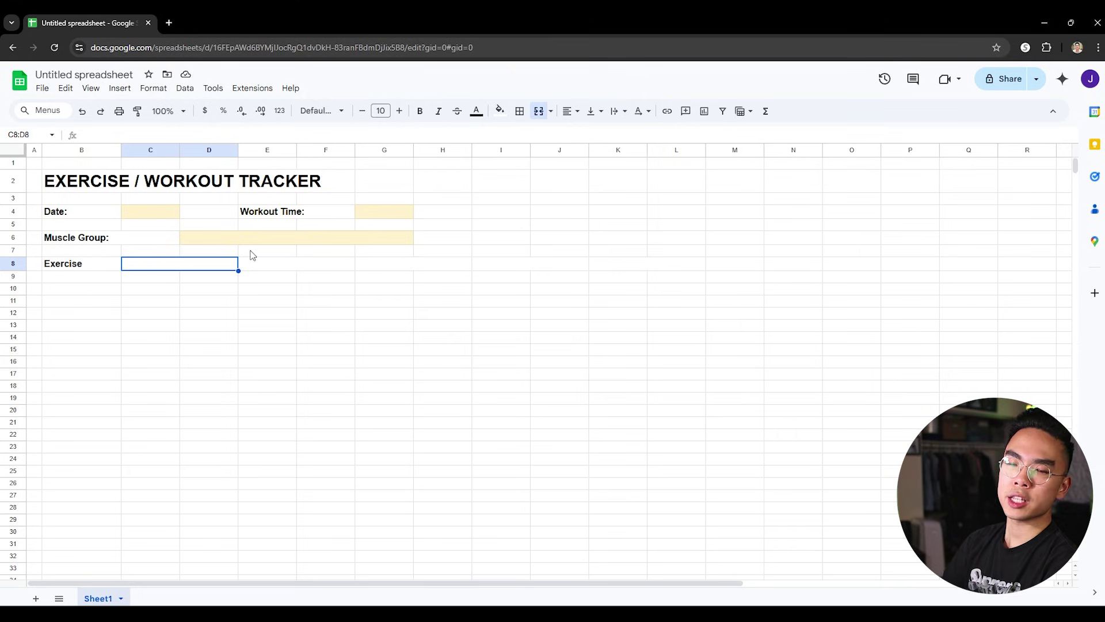
pyautogui.write('Set 1')
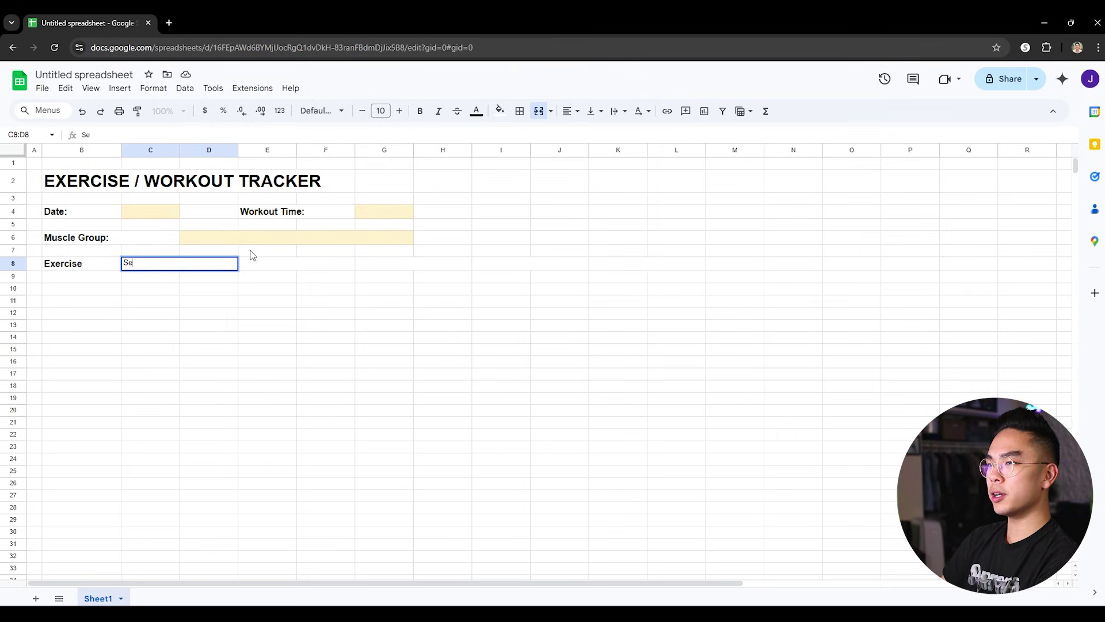
pyautogui.press('Tab')
pyautogui.write('Set 2')
pyautogui.press('Tab')
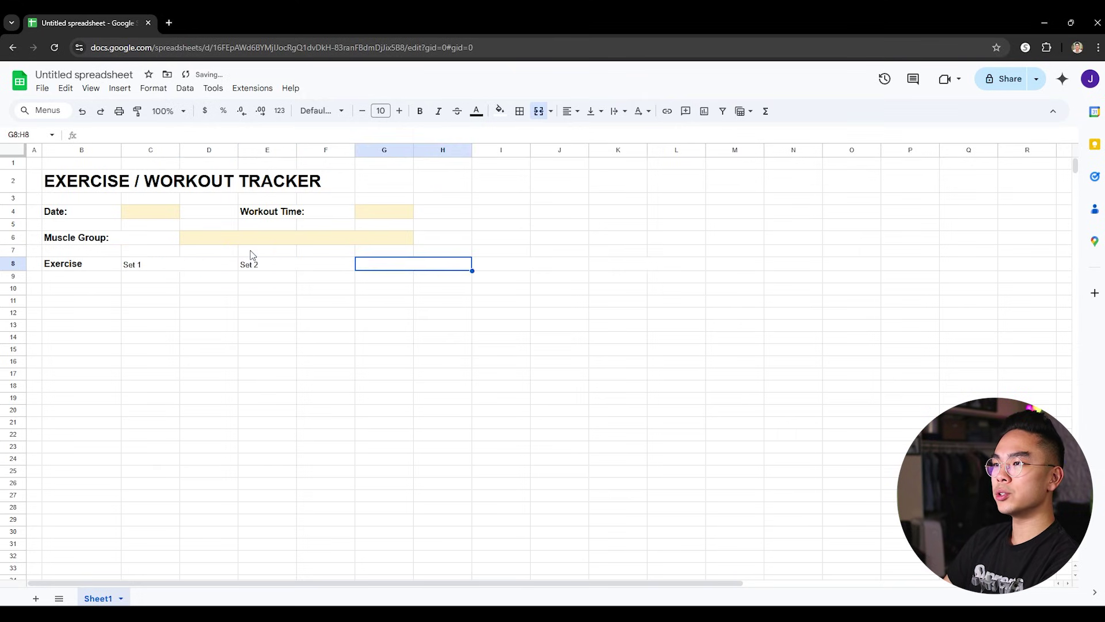
pyautogui.write('Set 3')
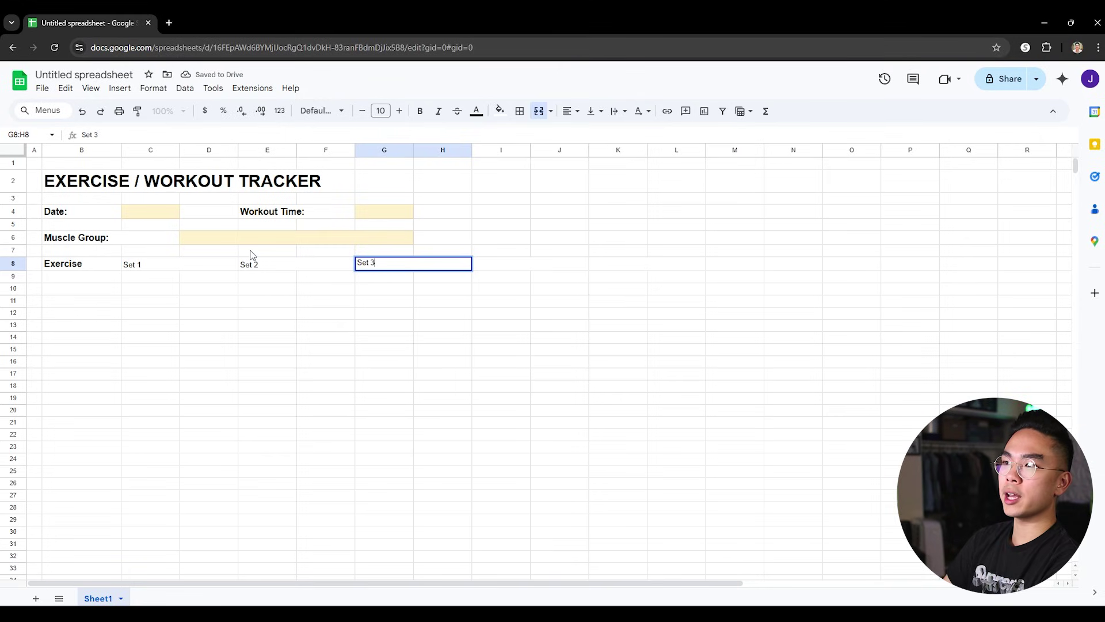
pyautogui.press('Tab')
pyautogui.write('Set 4')
pyautogui.press('Tab')
pyautogui.write('Set ')
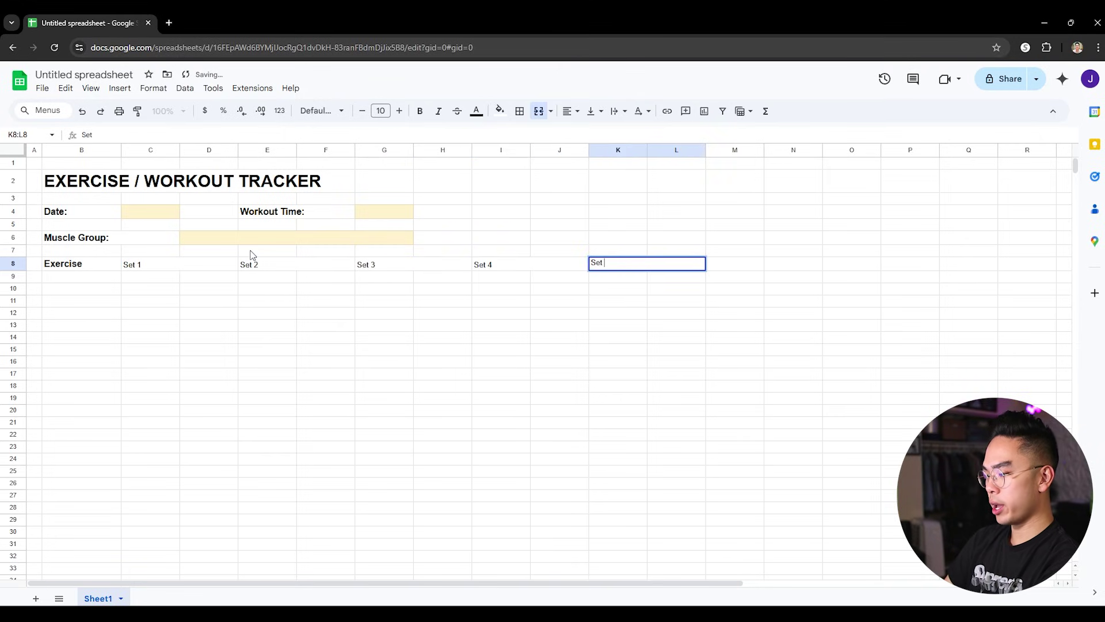
pyautogui.write('5')
pyautogui.press('Return')
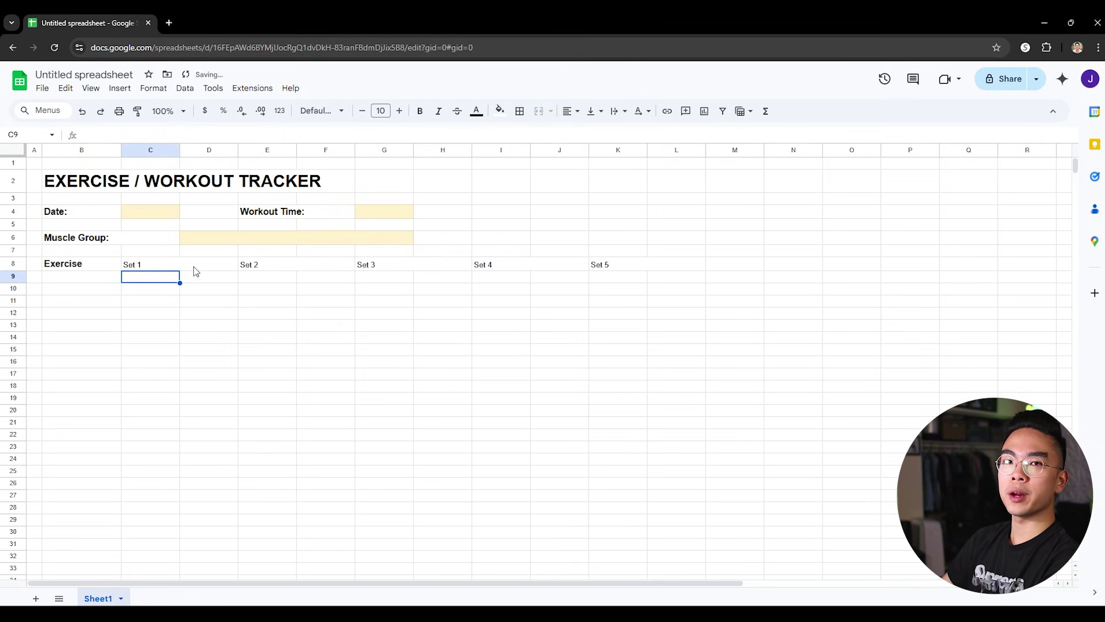
# - Format the Set 1 to Set 5 headings in C8:L8 as bold, size 12 and horizontally centered
pyautogui.moveTo(194, 269); pyautogui.dragTo(614, 268)
pyautogui.click(420, 113)
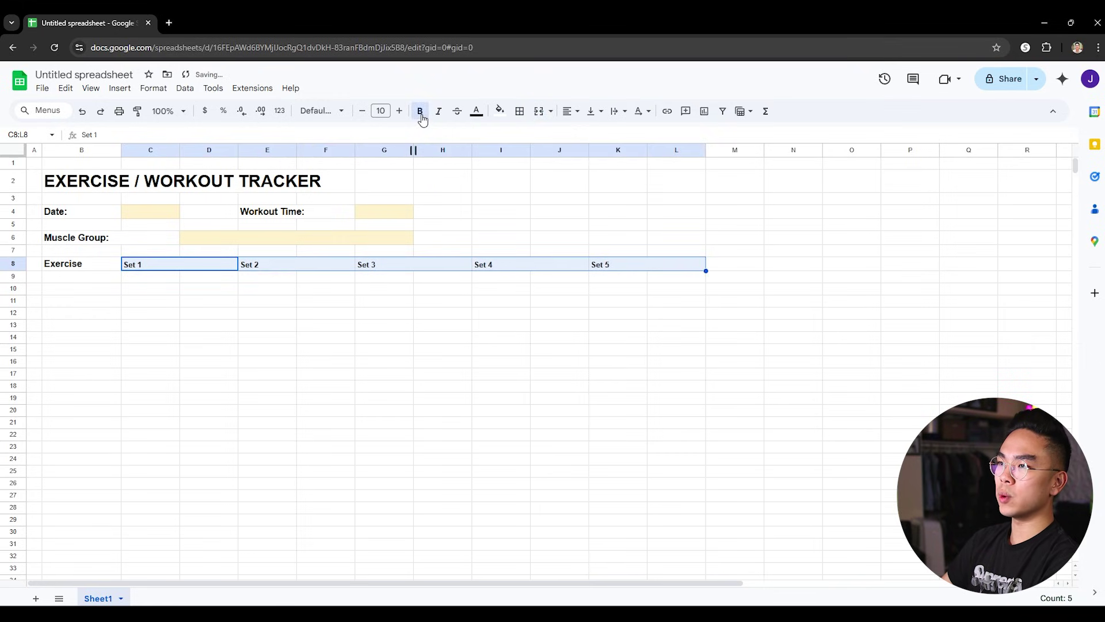
pyautogui.click(400, 112)
pyautogui.click(399, 112)
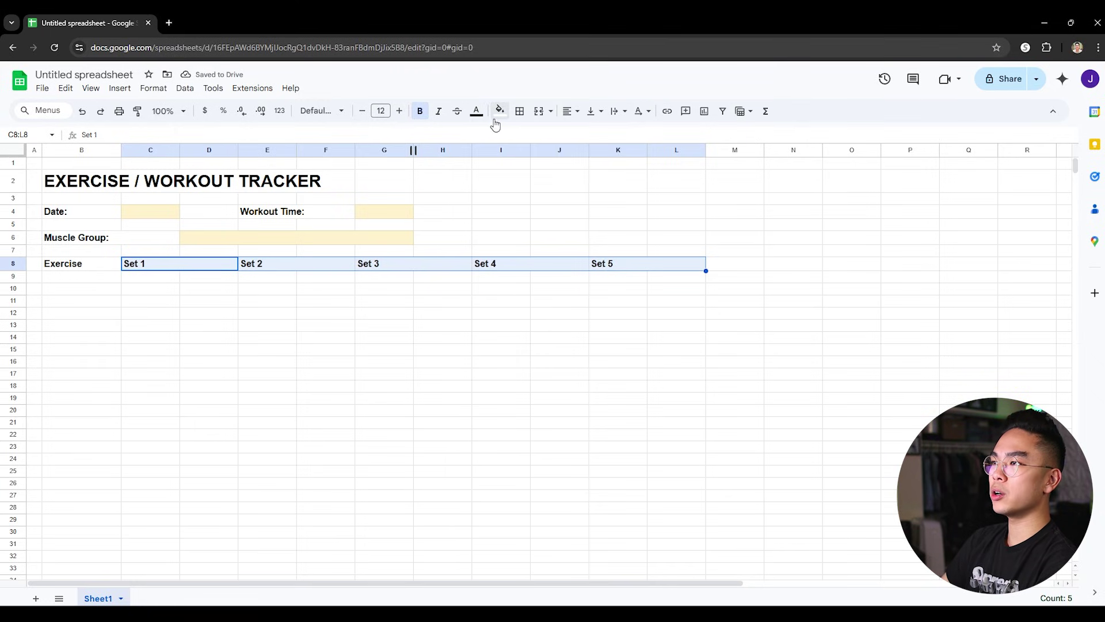
pyautogui.click(570, 111)
pyautogui.click(583, 137)
pyautogui.click(553, 290)
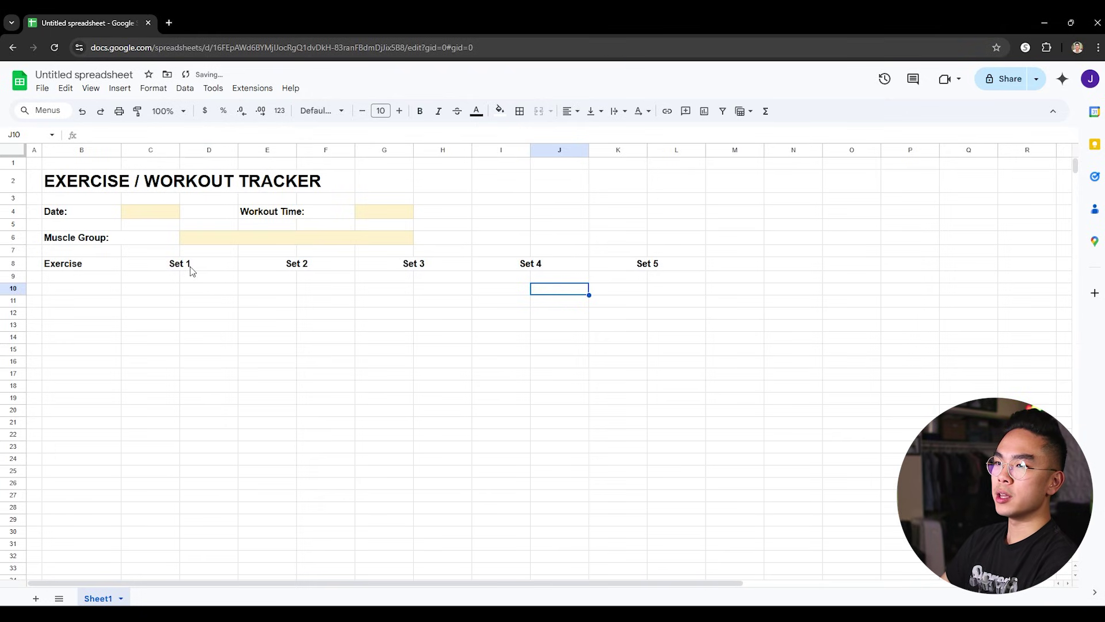
# - Merge the Exercise heading across B8:B9 and center it both horizontally and vertically
pyautogui.click(89, 268)
pyautogui.moveTo(141, 269); pyautogui.dragTo(647, 264)
pyautogui.click(647, 263)
pyautogui.moveTo(85, 268); pyautogui.dragTo(86, 275)
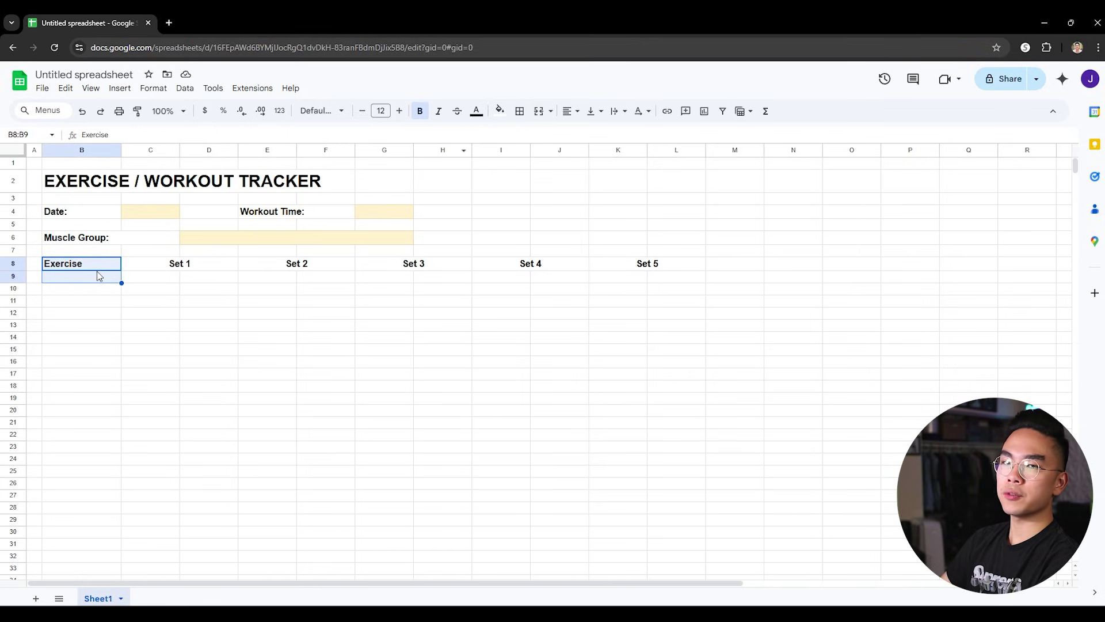
pyautogui.click(538, 112)
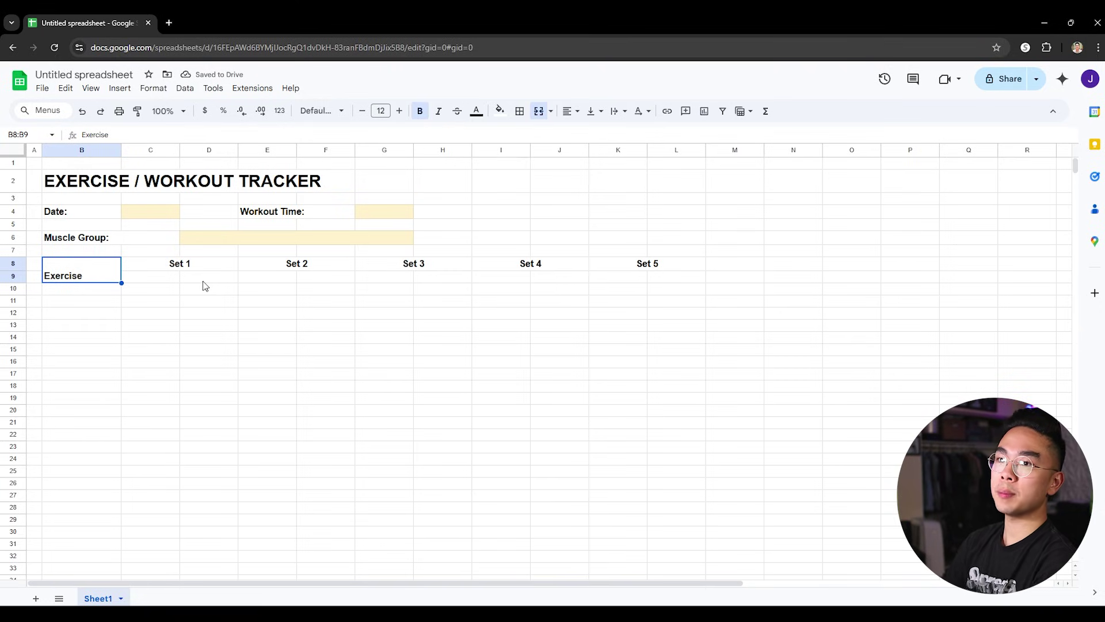
pyautogui.click(568, 112)
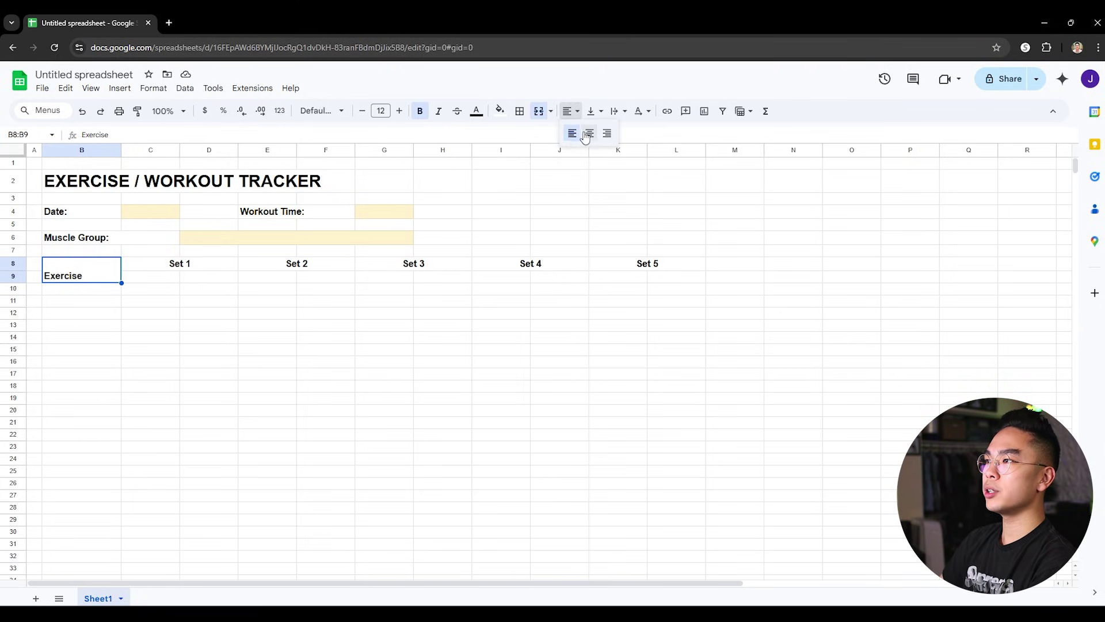
pyautogui.click(590, 134)
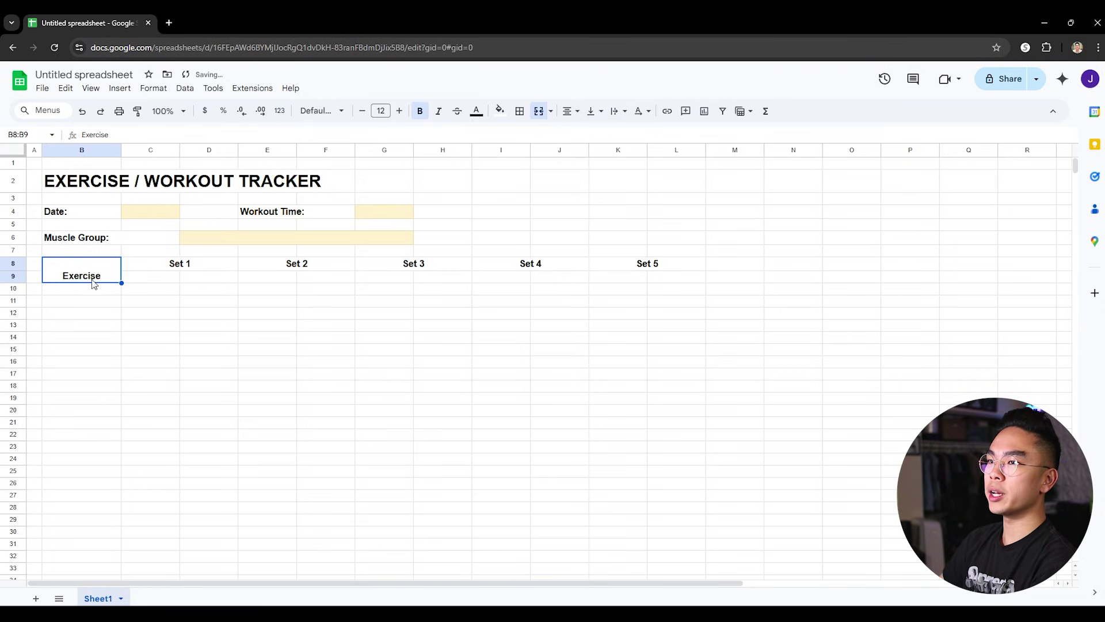
pyautogui.click(593, 111)
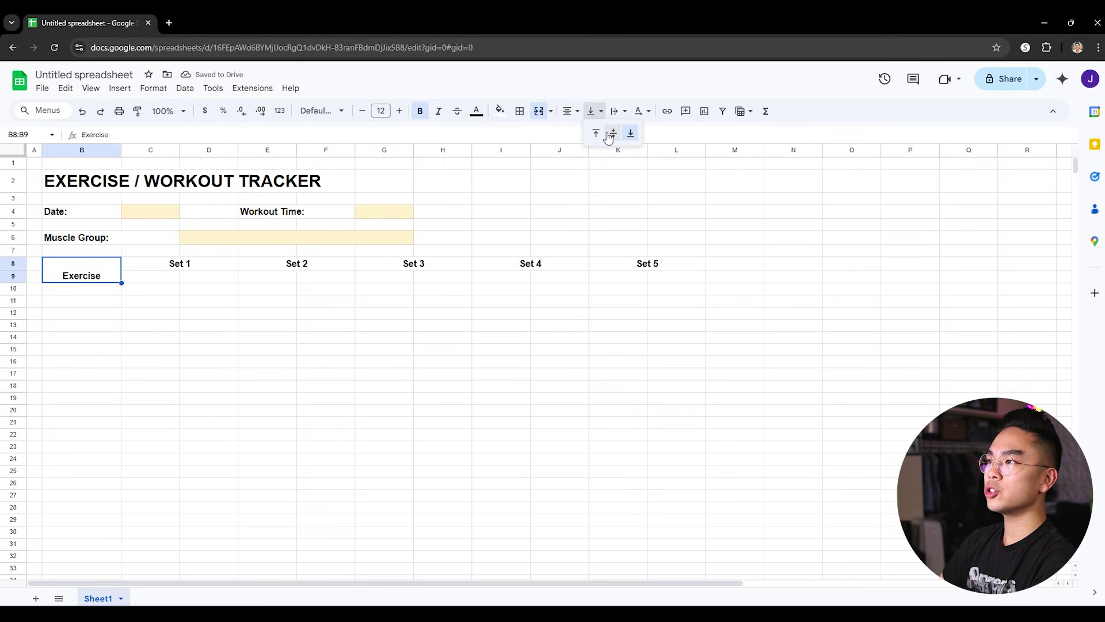
pyautogui.click(614, 134)
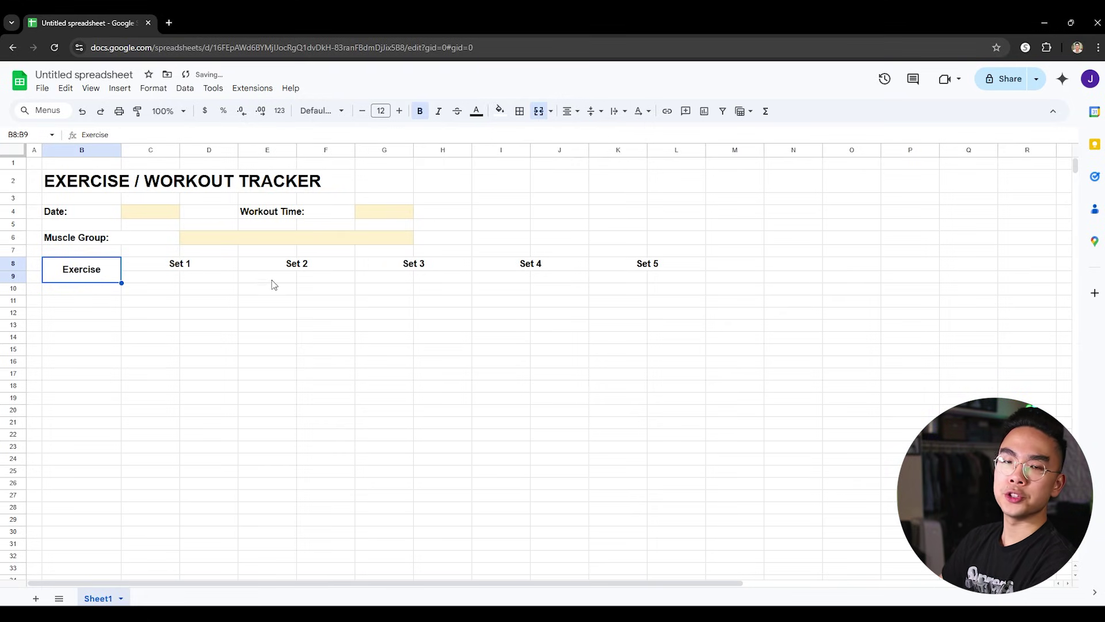
pyautogui.click(253, 324)
# - Enter the subheadings "Weights" in C9 and "Reps" in D9 below Set 1
pyautogui.click(170, 281)
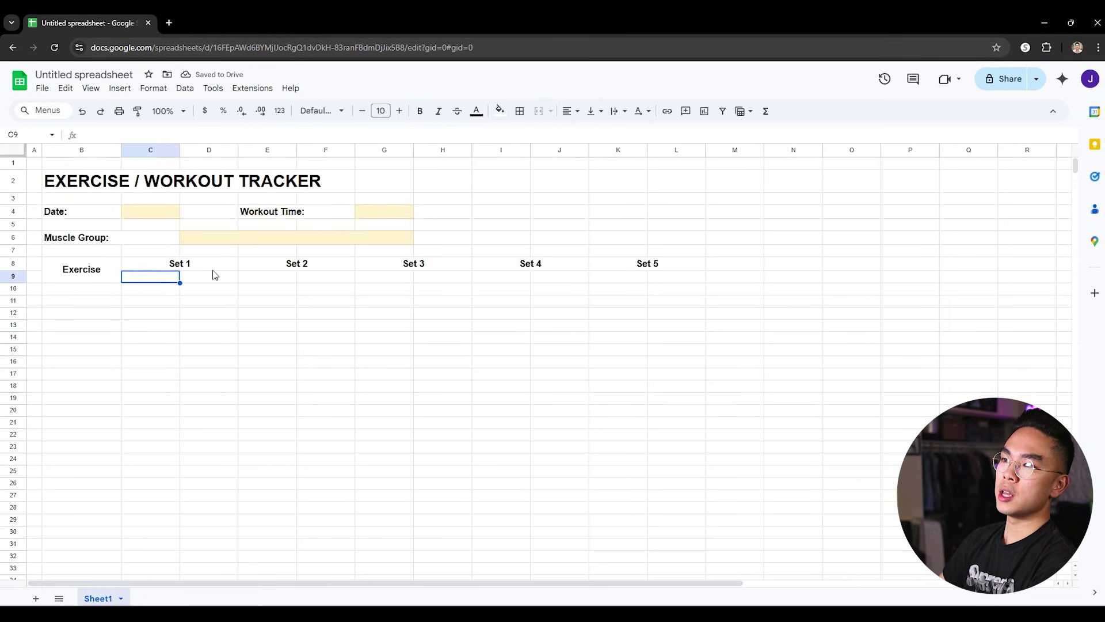
pyautogui.moveTo(219, 273); pyautogui.dragTo(167, 275)
pyautogui.click(175, 278)
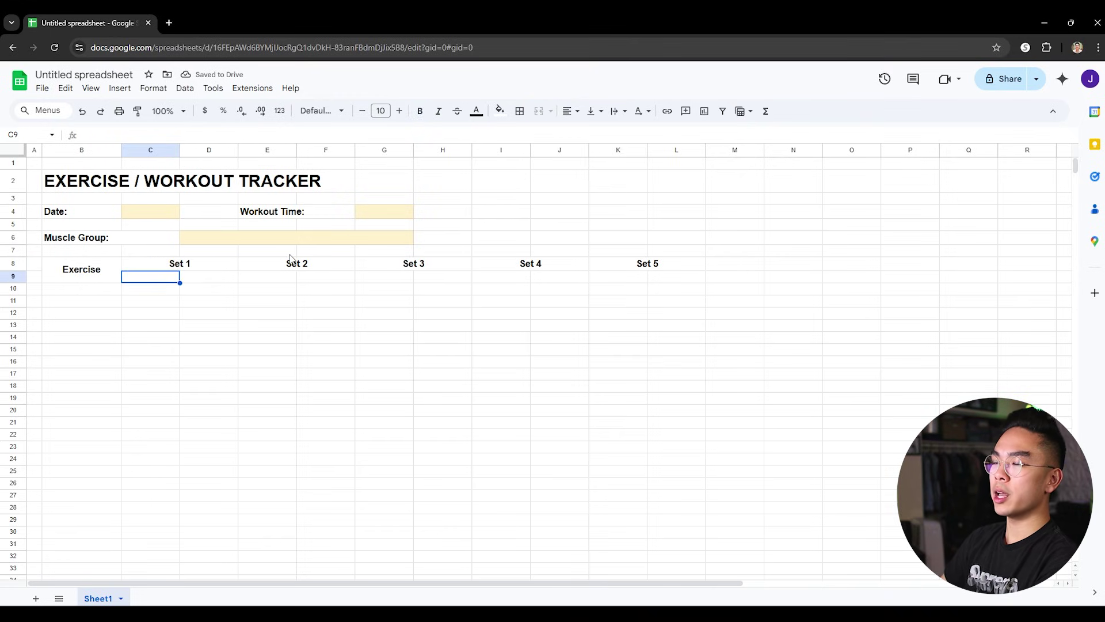
pyautogui.write('Weights')
pyautogui.press('Tab')
pyautogui.write('Reps')
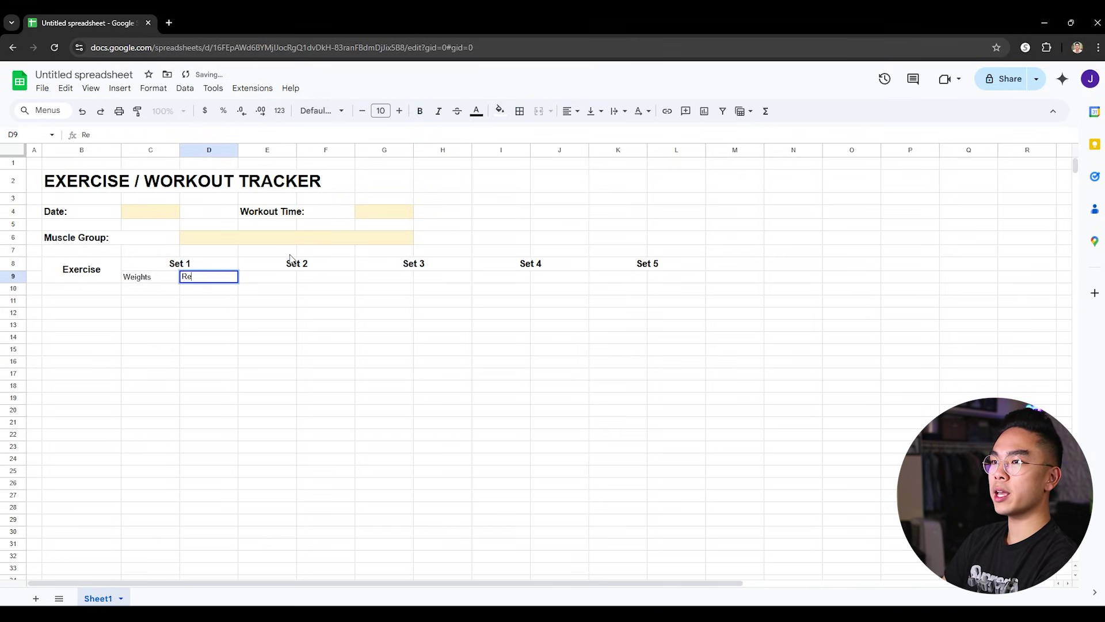
pyautogui.press('Return')
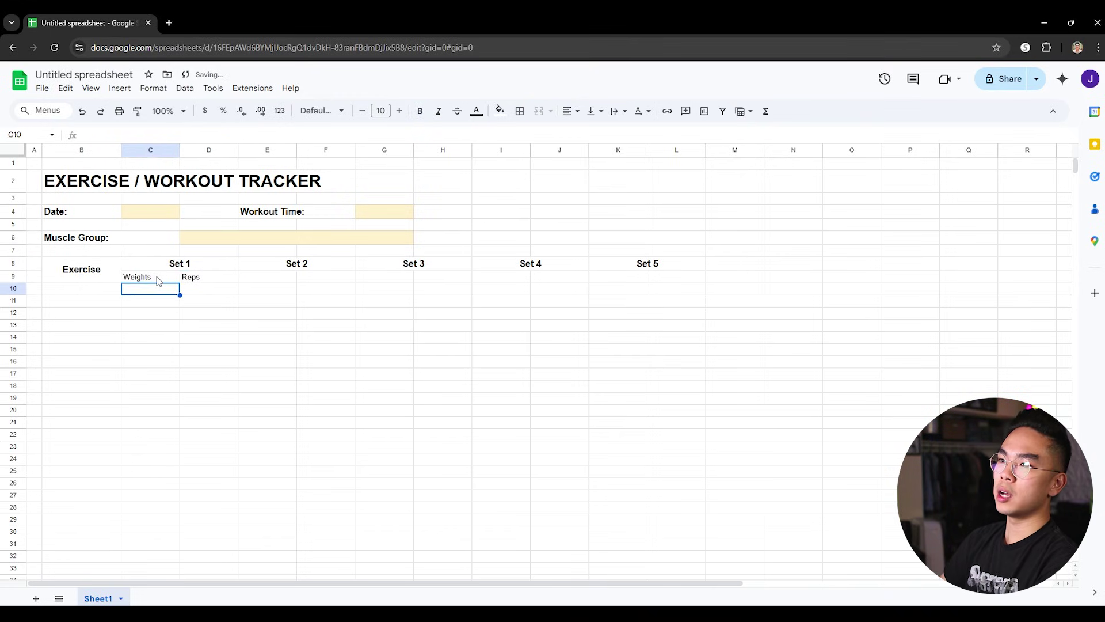
# - Fill the Weights and Reps subheadings from C9:D9 across row 9 to column L
pyautogui.moveTo(157, 280); pyautogui.dragTo(197, 279)
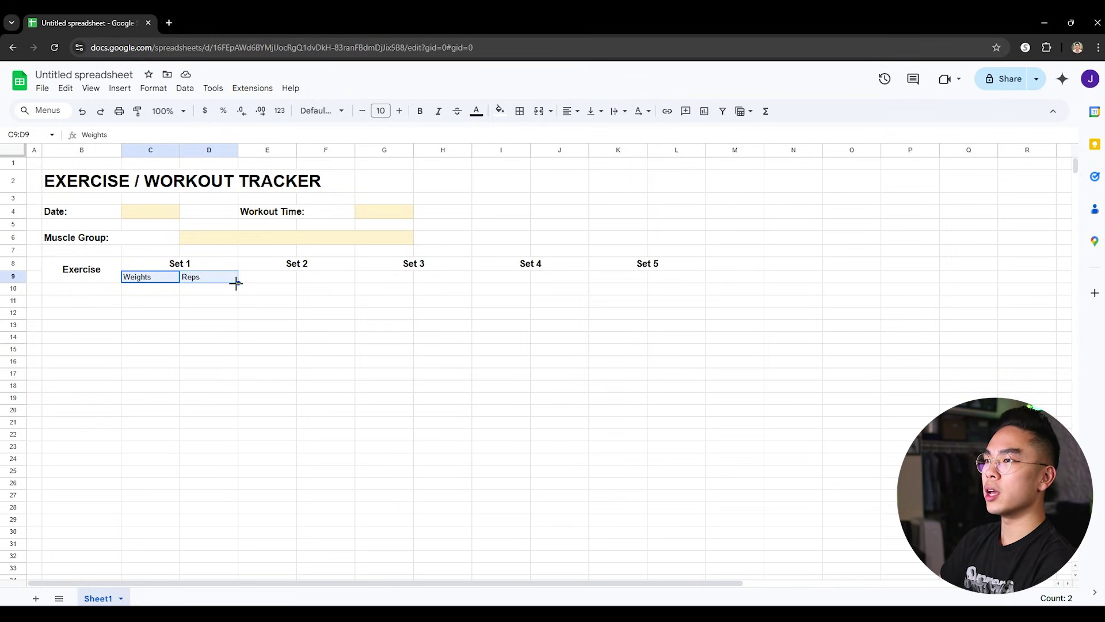
pyautogui.moveTo(238, 282); pyautogui.dragTo(669, 284)
pyautogui.click(668, 338)
pyautogui.click(267, 279)
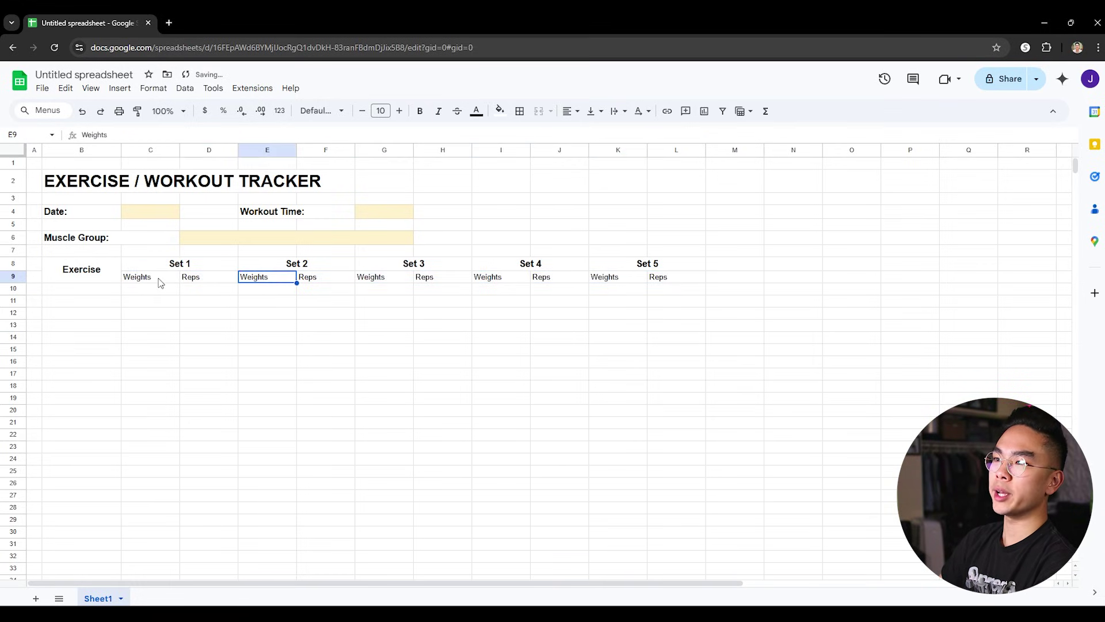
# - Center the Weights and Reps subheadings in C9:L9 horizontally
pyautogui.click(162, 282)
pyautogui.moveTo(596, 294); pyautogui.dragTo(662, 282)
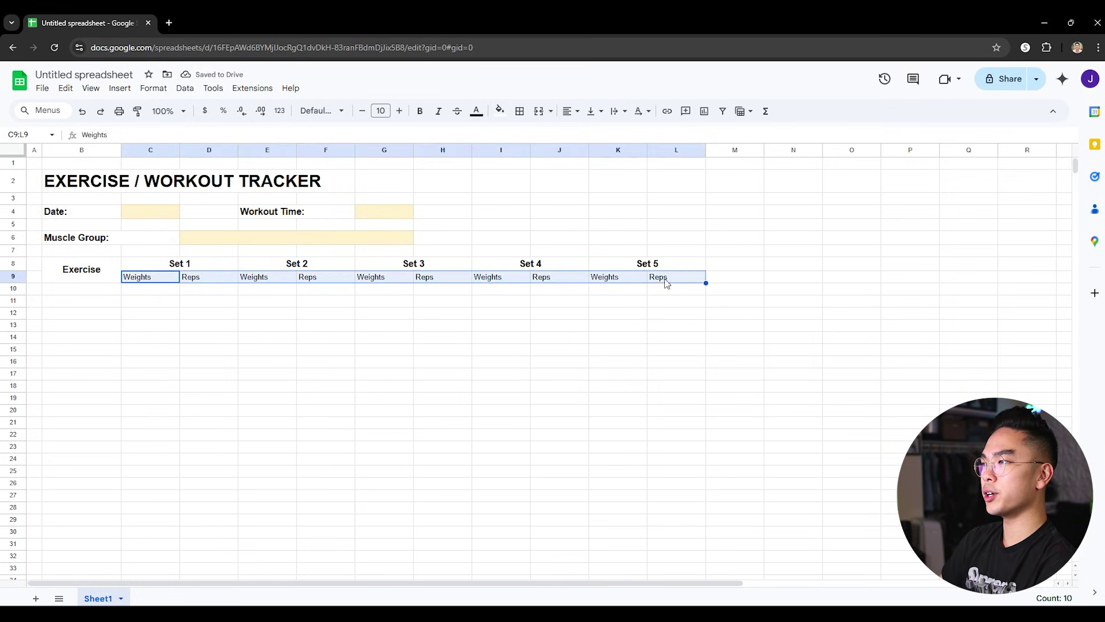
pyautogui.click(569, 111)
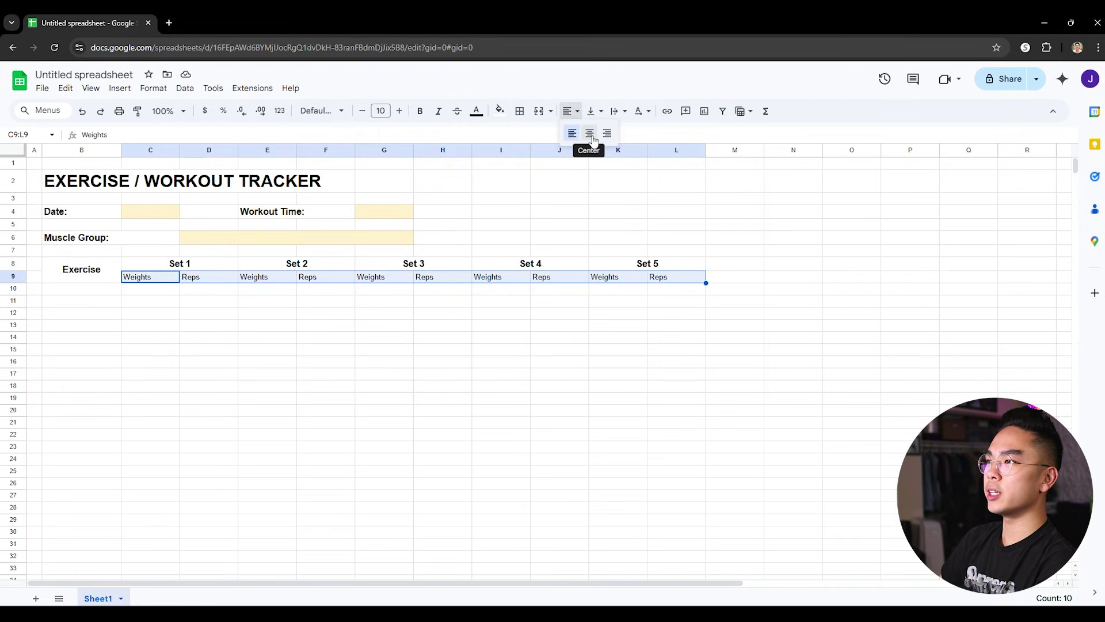
pyautogui.click(589, 135)
pyautogui.click(575, 310)
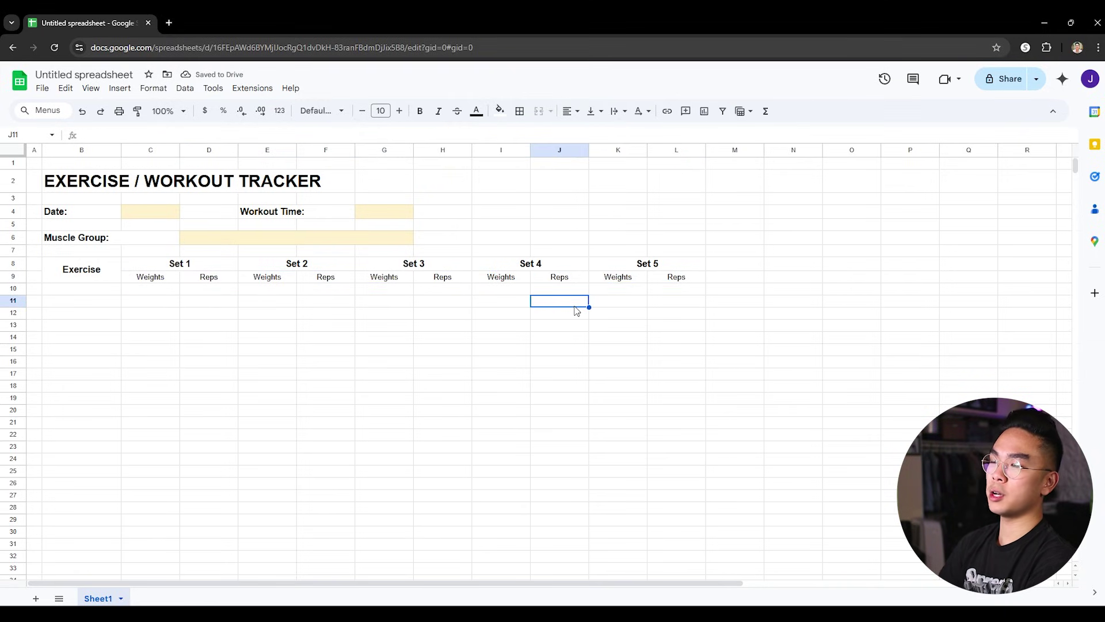
# - Apply all borders to the exercise table range B8:L19
pyautogui.click(99, 275)
pyautogui.moveTo(99, 275); pyautogui.dragTo(618, 401)
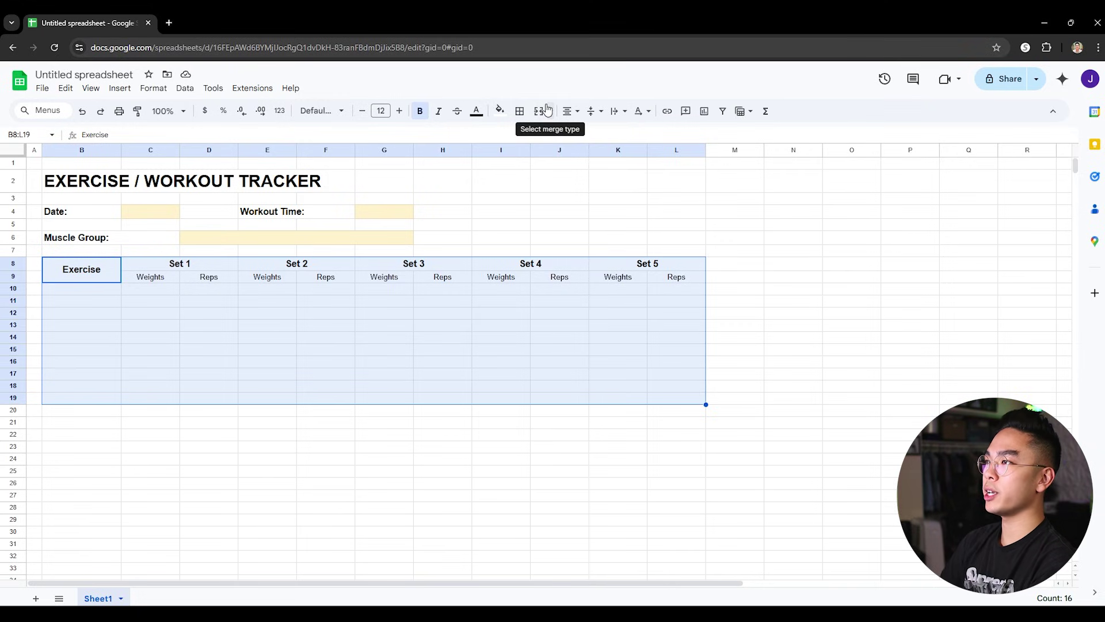
pyautogui.click(520, 113)
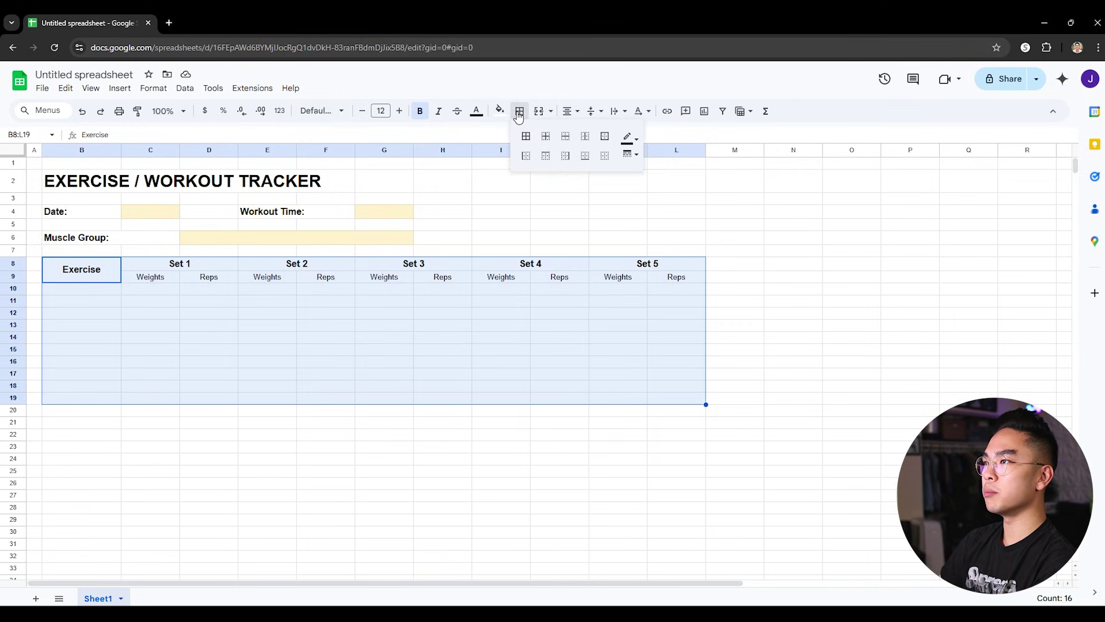
pyautogui.click(526, 138)
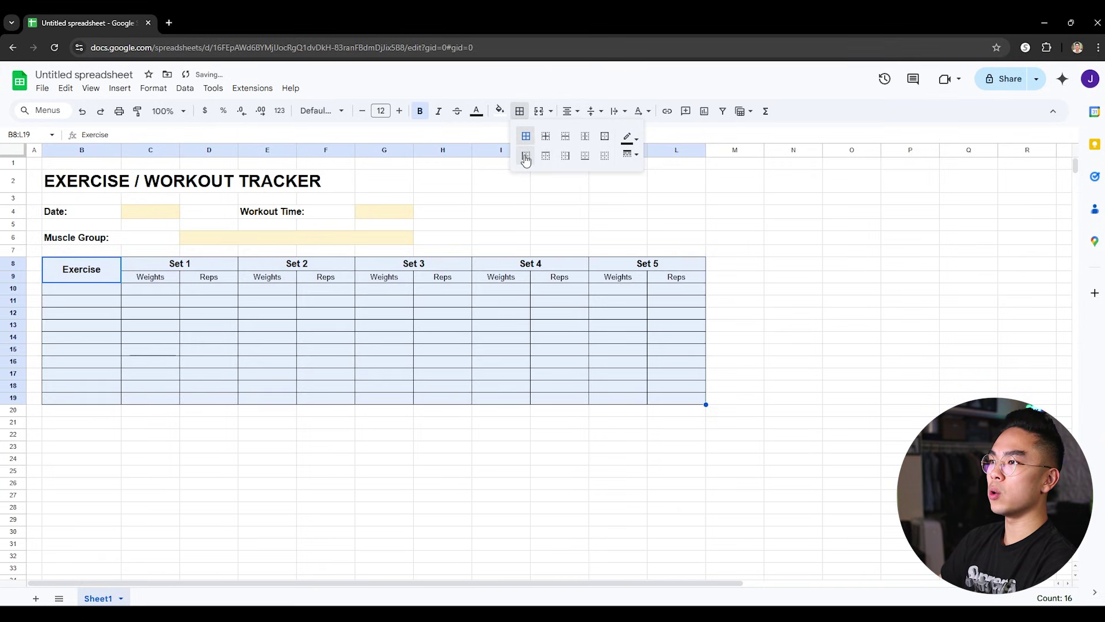
pyautogui.click(636, 151)
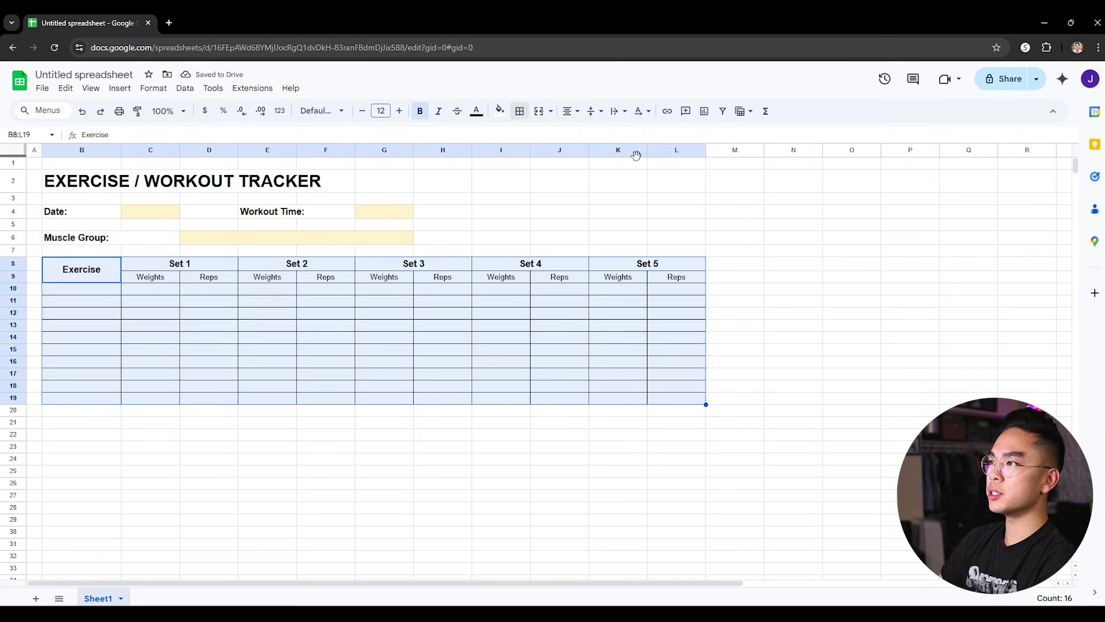
# - Try a medium-thickness line style on all borders of B8:L19 and restore the thin line style
pyautogui.click(520, 112)
pyautogui.click(636, 162)
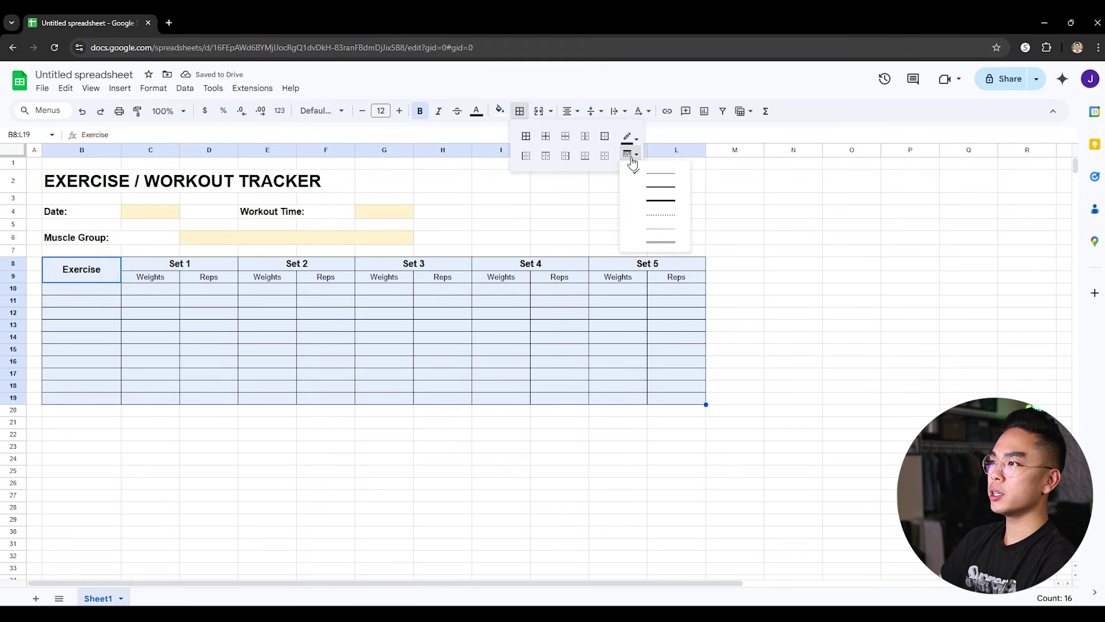
pyautogui.click(639, 190)
pyautogui.click(526, 138)
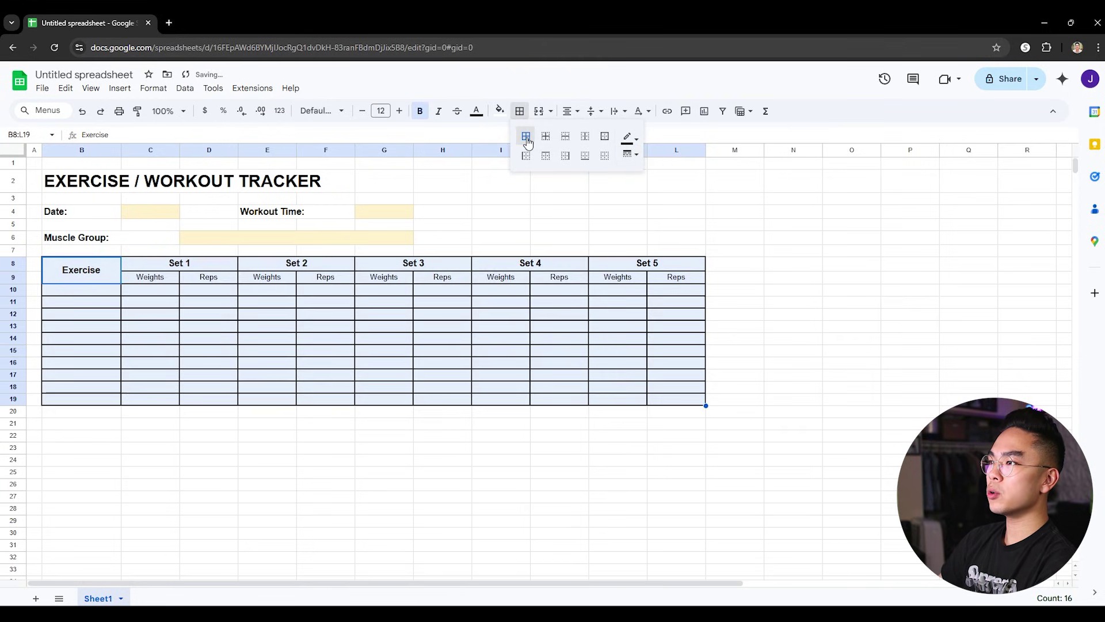
pyautogui.click(631, 153)
pyautogui.click(646, 179)
# - Apply a medium-thickness outer border around the exercise table B8:L19, keeping the inner lines thin
pyautogui.click(630, 153)
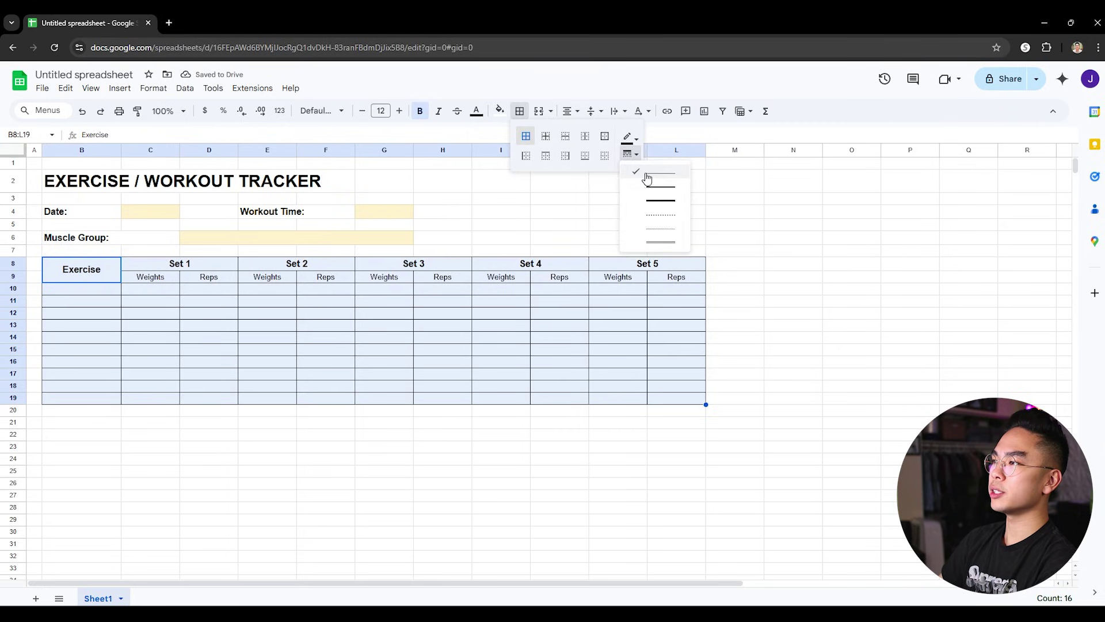
pyautogui.click(604, 137)
pyautogui.click(630, 153)
pyautogui.click(645, 190)
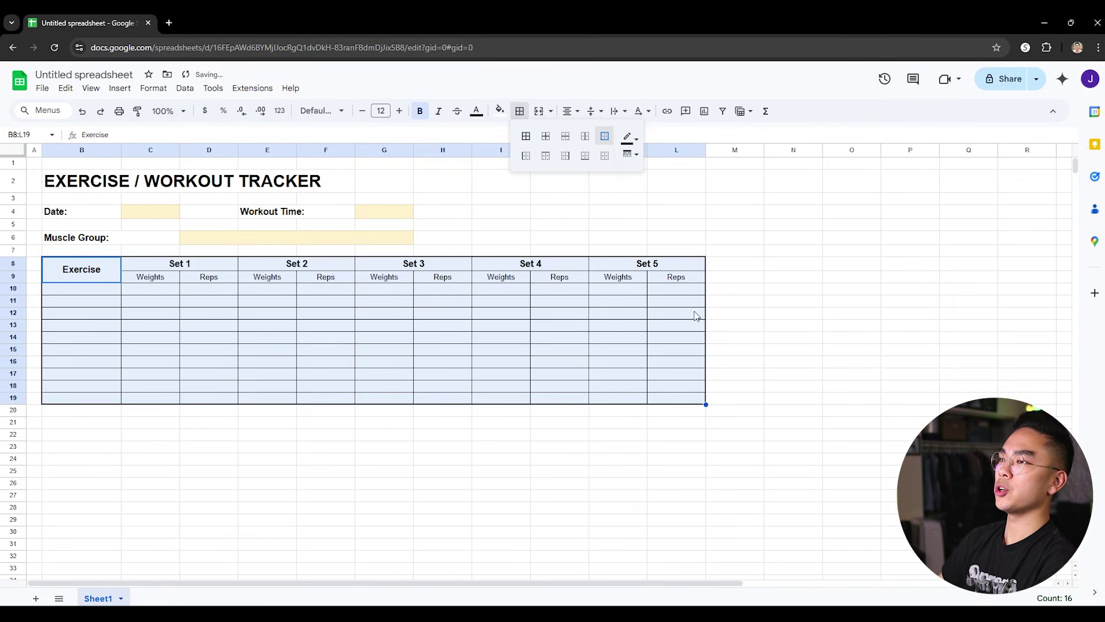
pyautogui.click(793, 374)
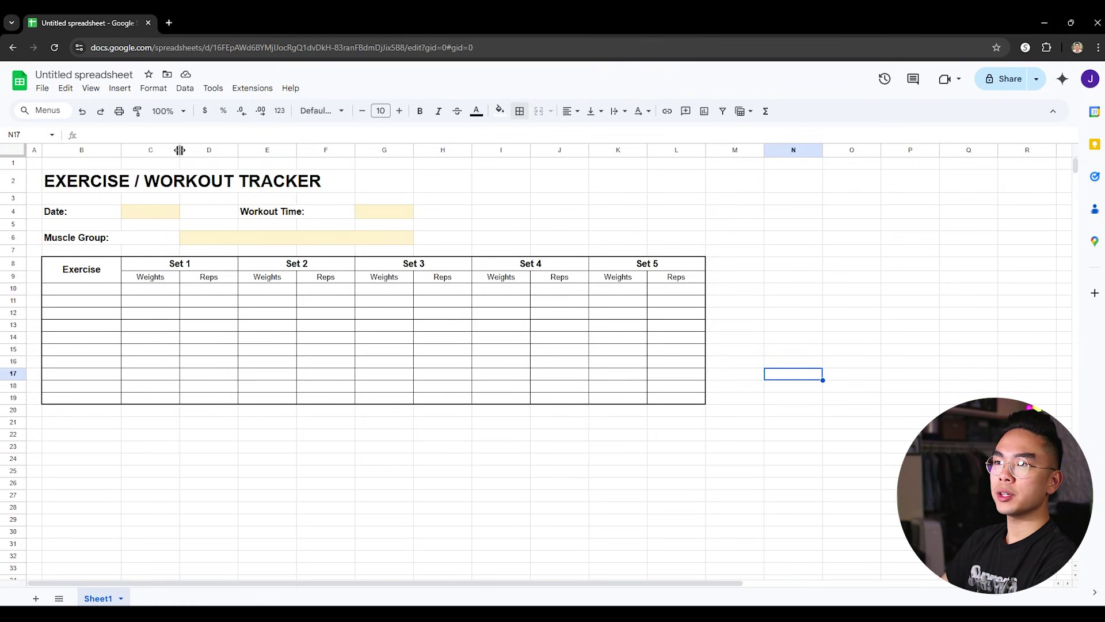
pyautogui.moveTo(180, 150)
pyautogui.mouseDown()
pyautogui.moveTo(157, 151)
pyautogui.moveTo(179, 151)
pyautogui.mouseUp()
pyautogui.hotkey('ctrl', 'z')
pyautogui.click(147, 289)
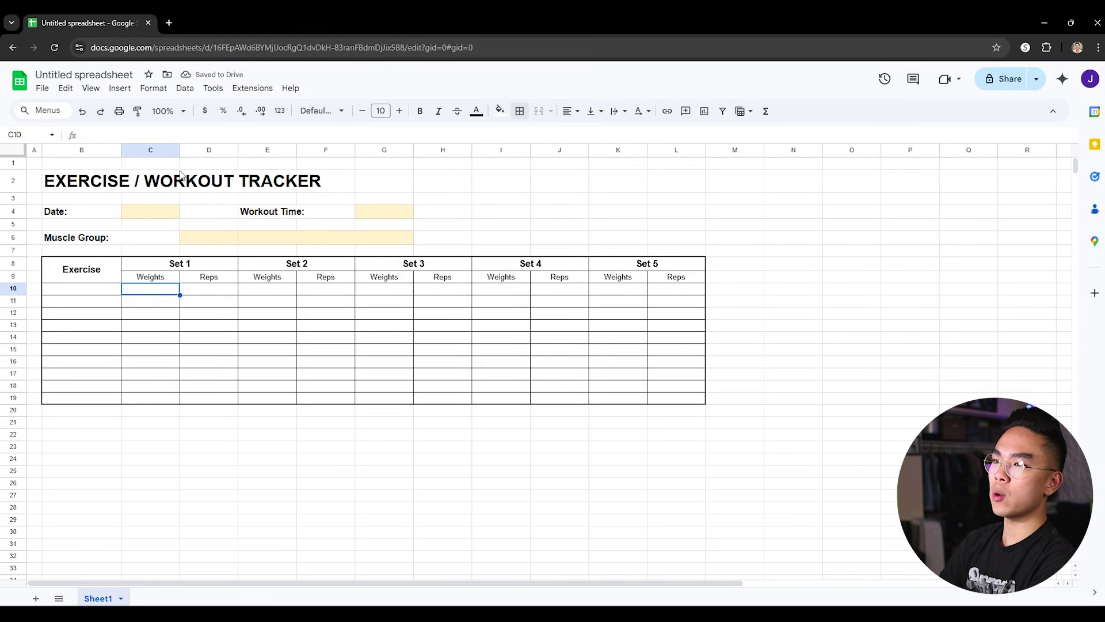
# - Resize columns C through L to a width of 75 pixels
pyautogui.moveTo(662, 151); pyautogui.dragTo(149, 152)
pyautogui.rightClick(150, 152)
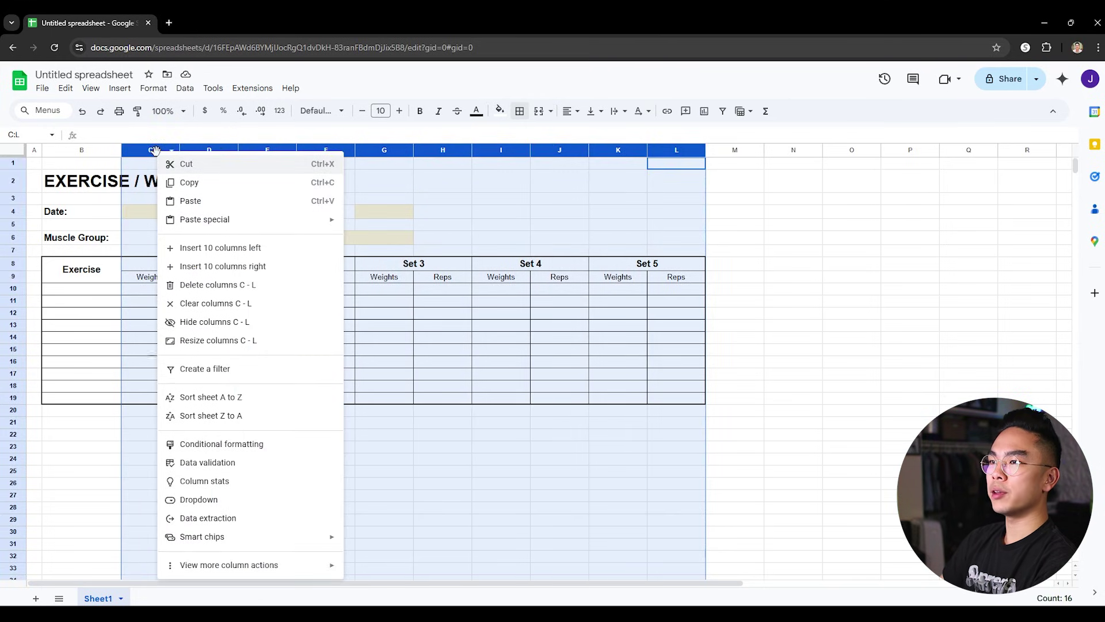
pyautogui.press('Escape')
pyautogui.rightClick(671, 155)
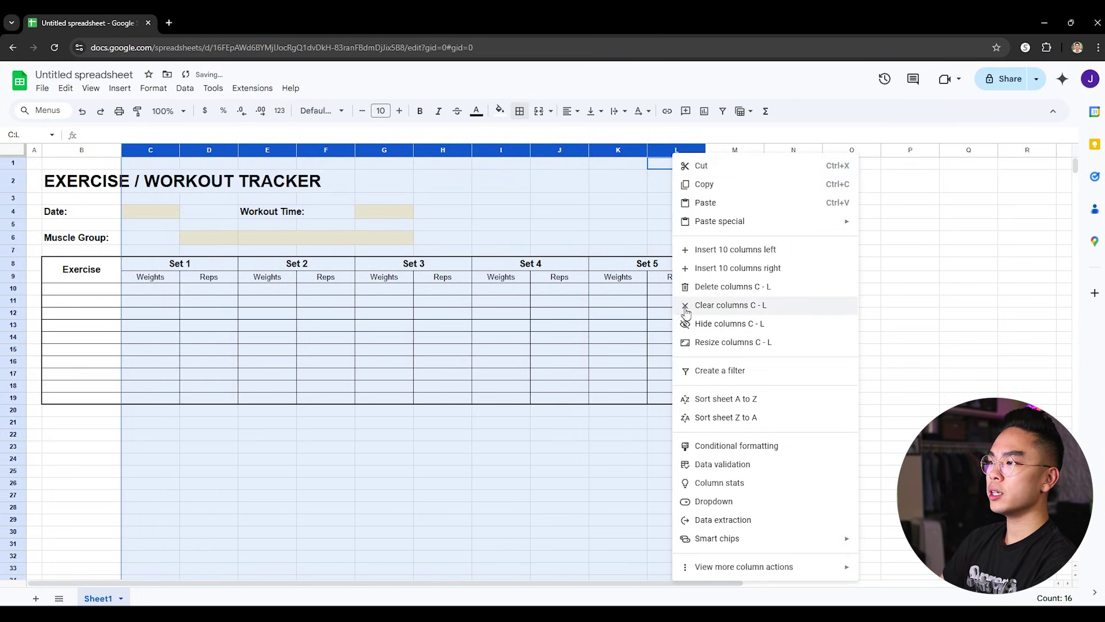
pyautogui.click(733, 341)
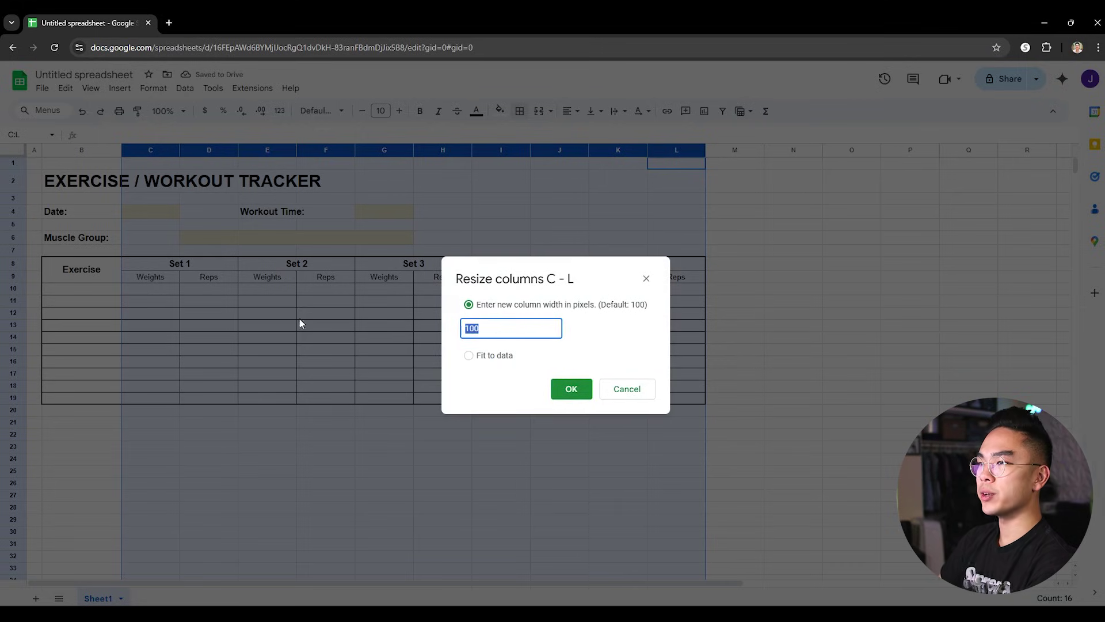
pyautogui.write('75')
pyautogui.press('Return')
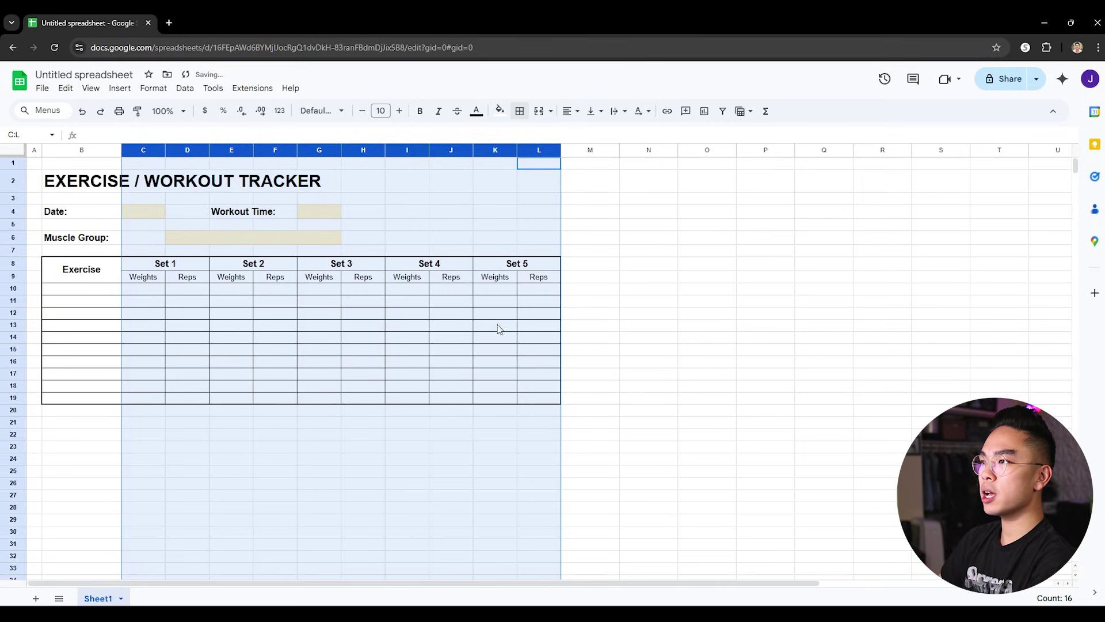
pyautogui.click(646, 345)
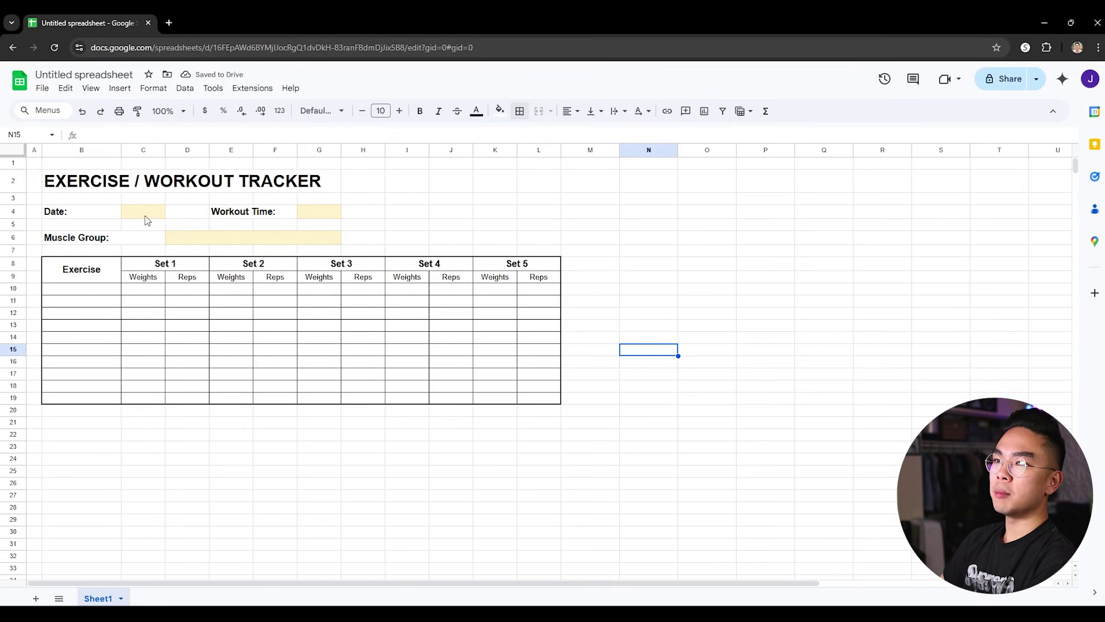
# - Merge C4:D4 for the date entry and G4:H4 for the workout time entry
pyautogui.moveTo(145, 217); pyautogui.dragTo(185, 212)
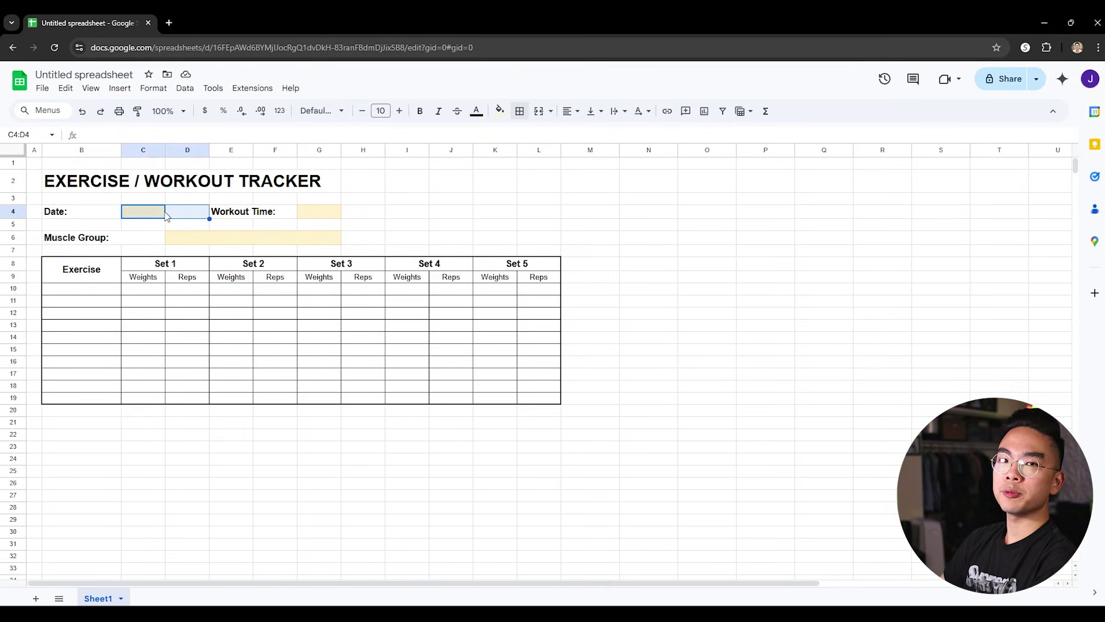
pyautogui.click(540, 117)
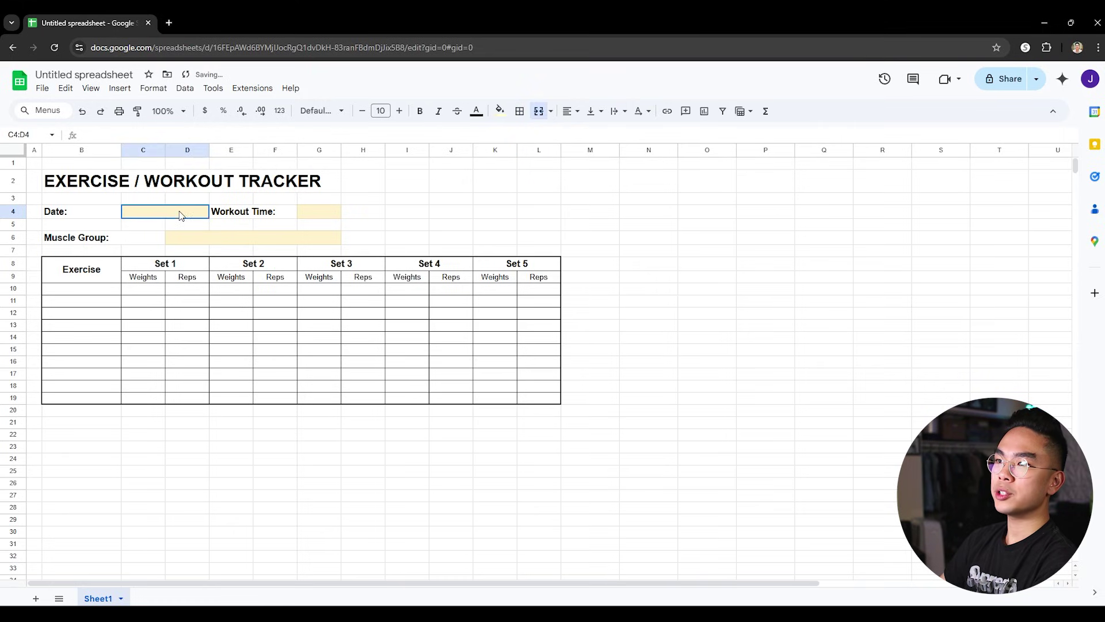
pyautogui.moveTo(318, 210); pyautogui.dragTo(364, 218)
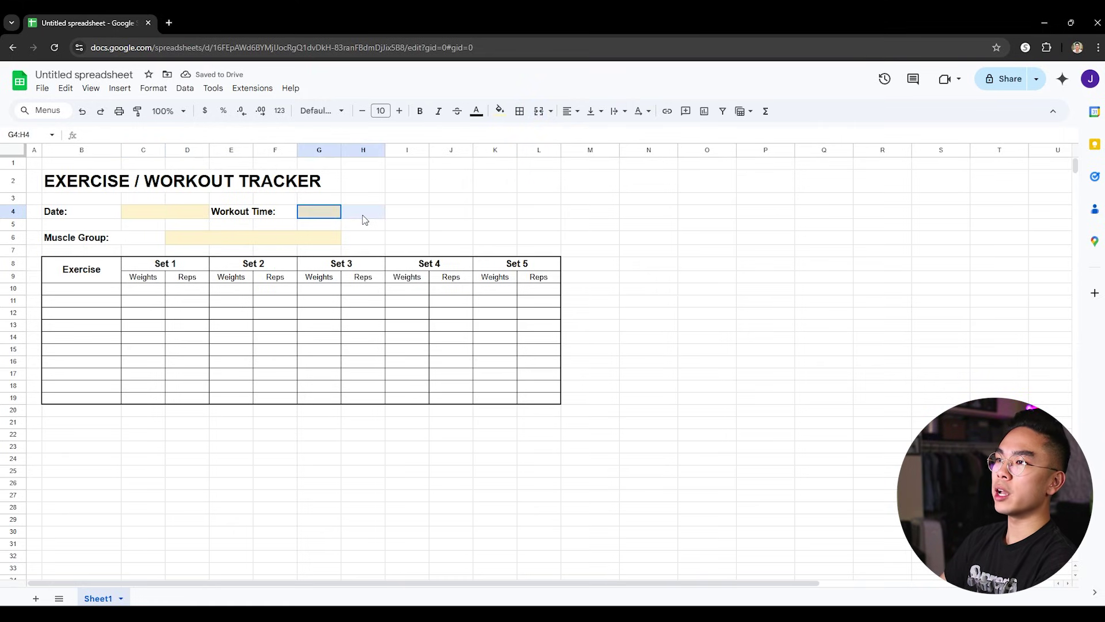
pyautogui.click(539, 111)
pyautogui.click(492, 213)
pyautogui.click(348, 213)
# - Extend the muscle group entry field by merging cells D6:H6
pyautogui.moveTo(363, 237); pyautogui.dragTo(178, 237)
pyautogui.click(538, 111)
pyautogui.click(555, 239)
pyautogui.click(181, 241)
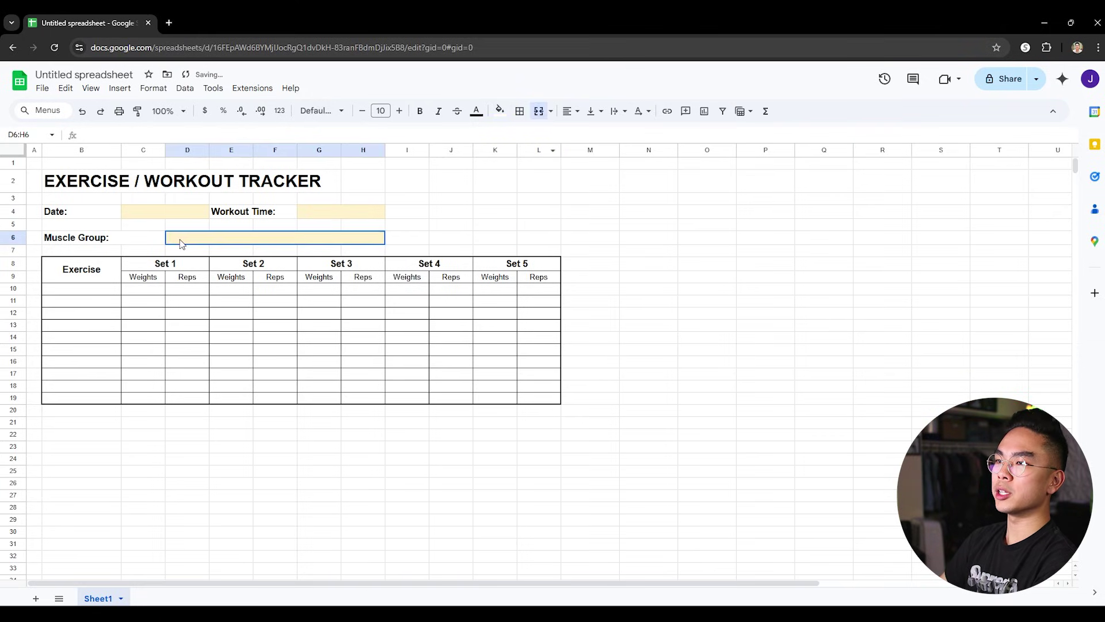
pyautogui.click(492, 237)
# - Resize the table's entry rows 10 through 19 to a height of 30 pixels
pyautogui.moveTo(17, 289); pyautogui.dragTo(17, 393)
pyautogui.rightClick(17, 384)
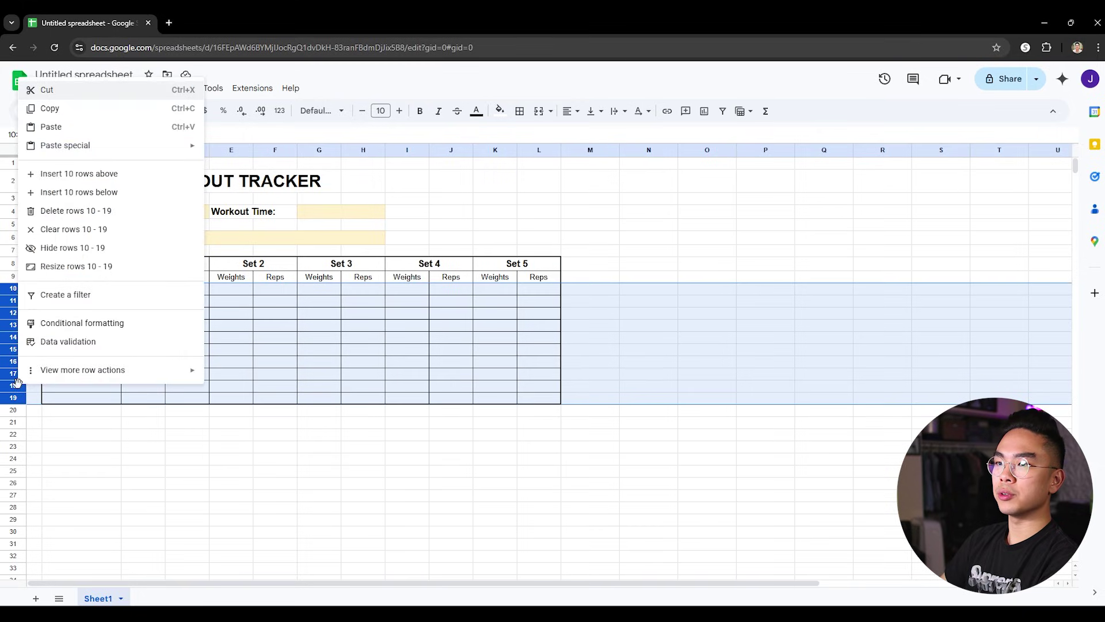
pyautogui.click(55, 266)
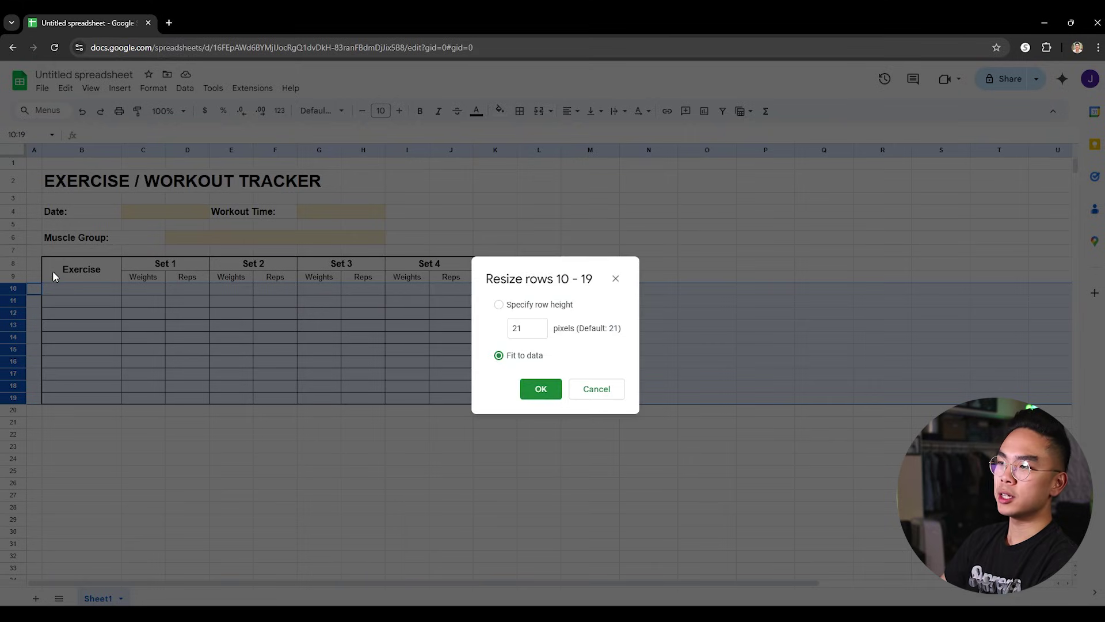
pyautogui.click(538, 329)
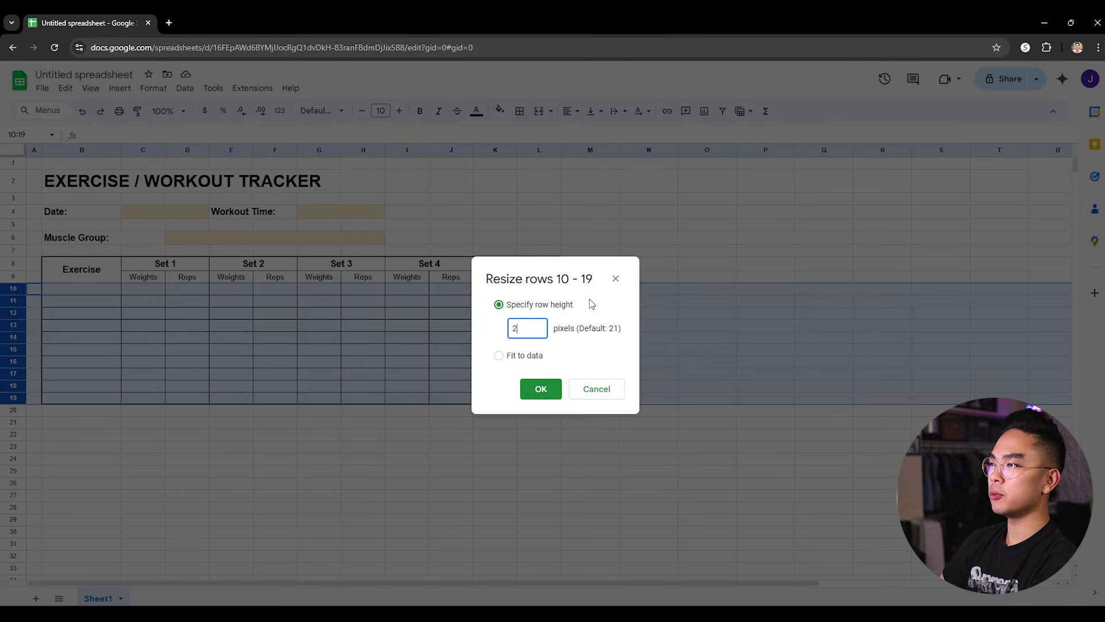
pyautogui.press('BackSpace')
pyautogui.write('30')
pyautogui.press('Return')
pyautogui.click(636, 326)
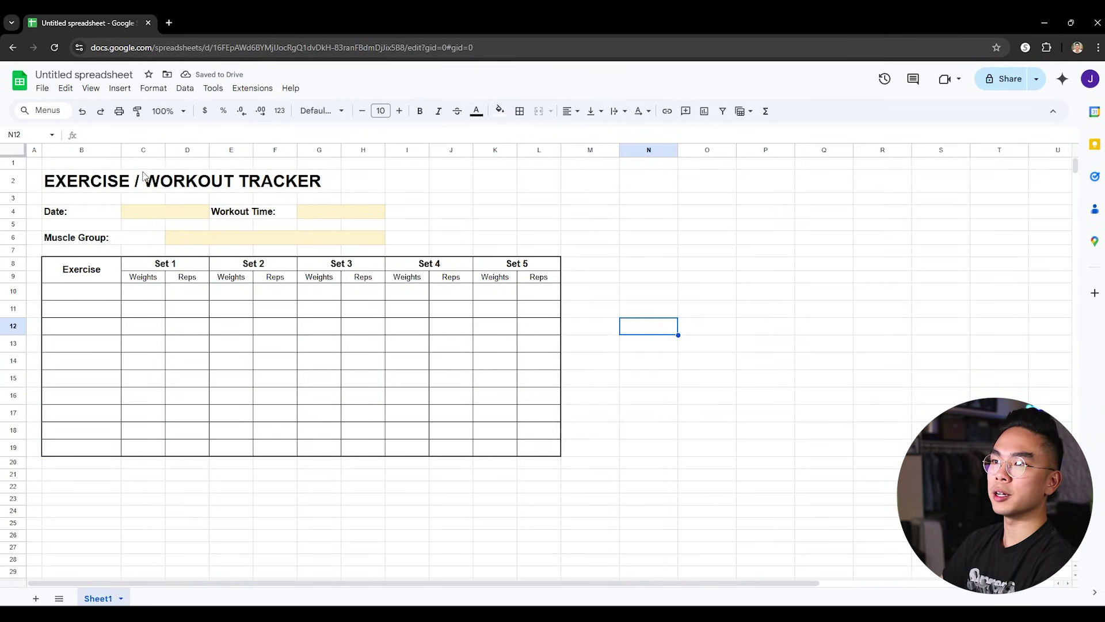
# - Widen the Exercise column B slightly to give exercise names more room
pyautogui.moveTo(122, 152); pyautogui.dragTo(140, 152)
pyautogui.click(109, 296)
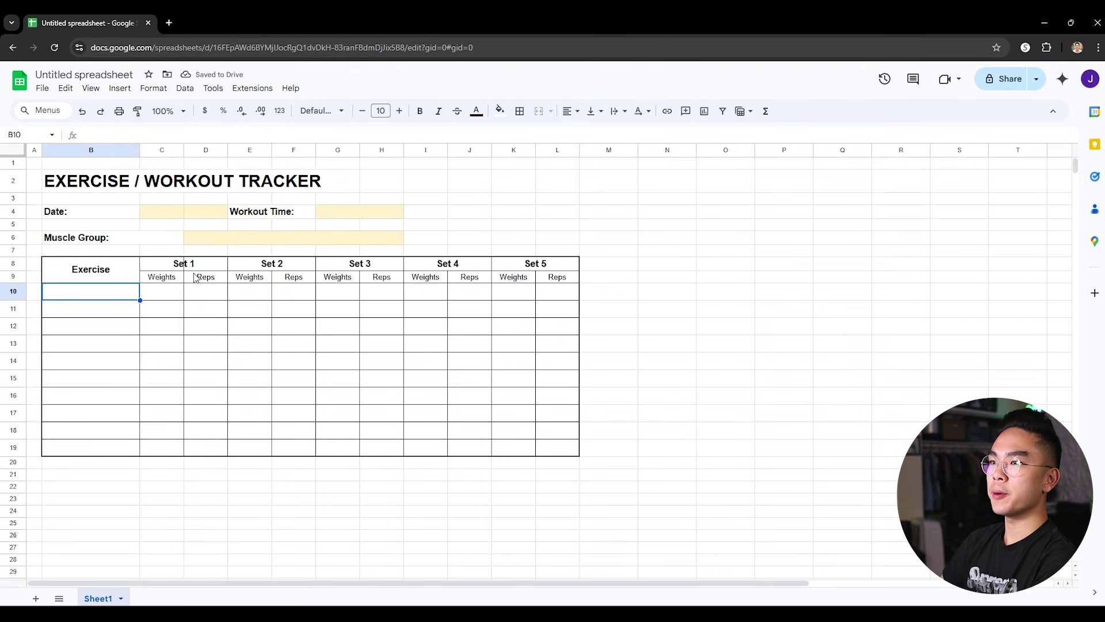
pyautogui.press('Down')
pyautogui.press('Right')
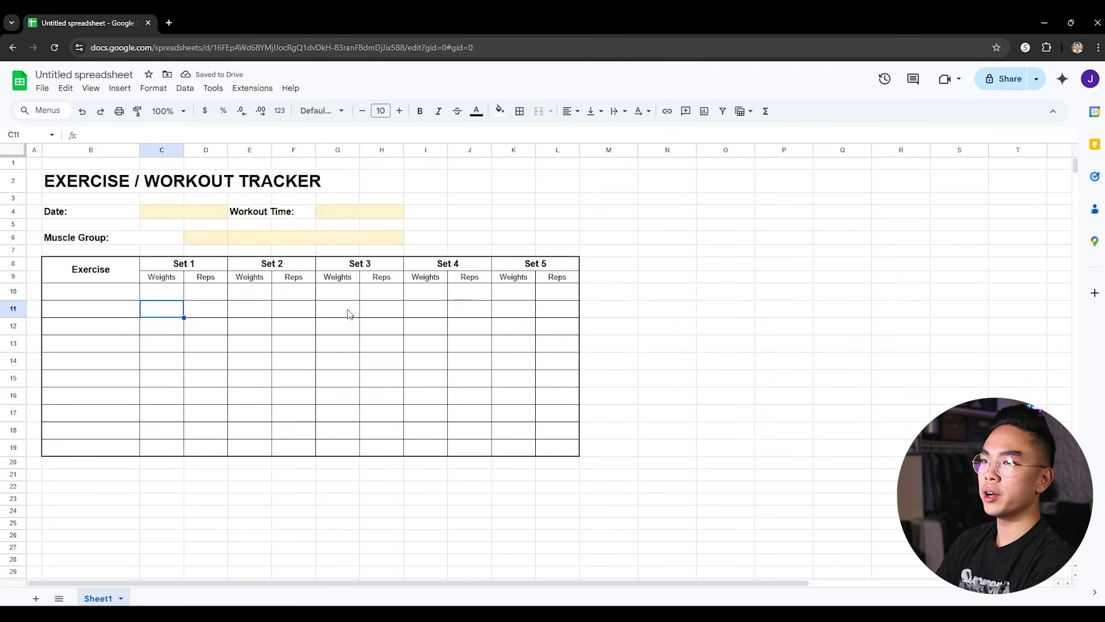
pyautogui.click(125, 292)
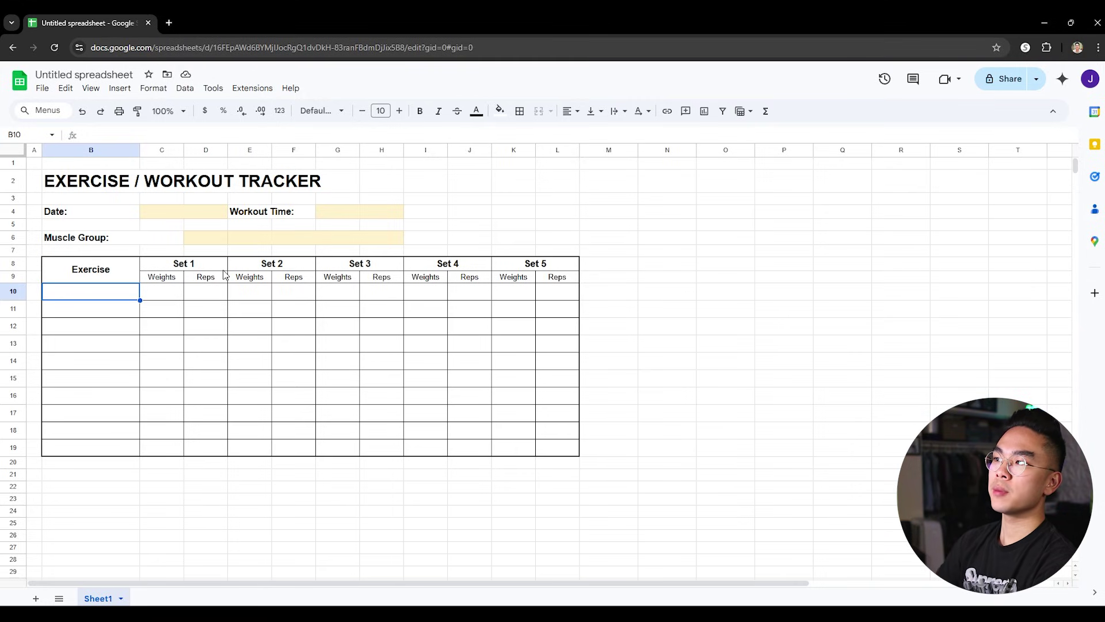
# - Rename the sheet Sheet1 as "Template"
pyautogui.click(118, 599)
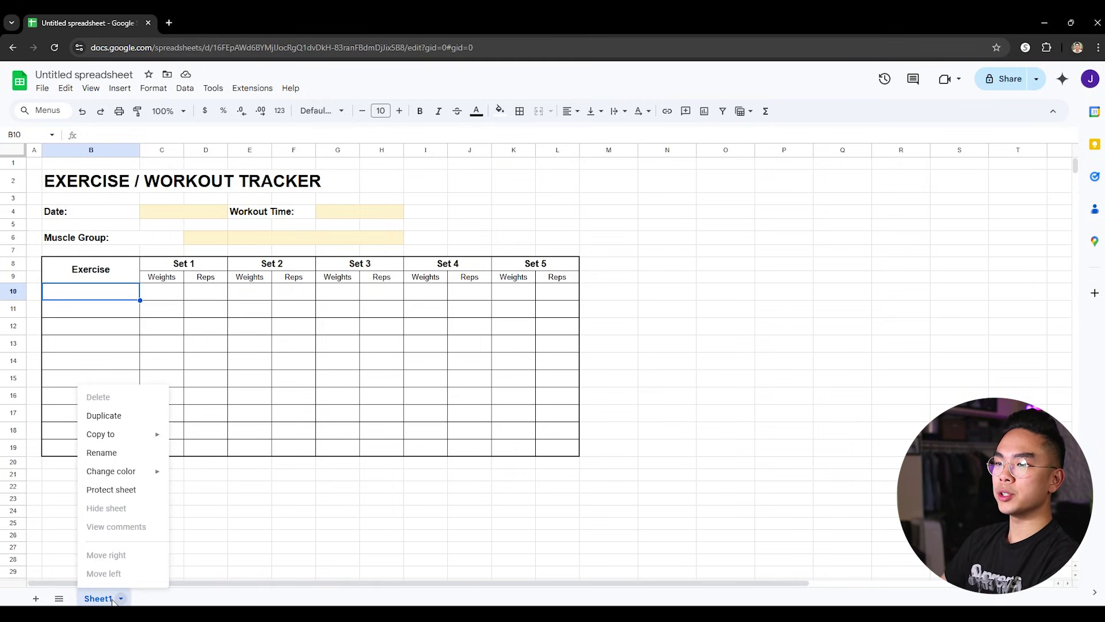
pyautogui.click(145, 457)
pyautogui.write('Template')
pyautogui.press('Return')
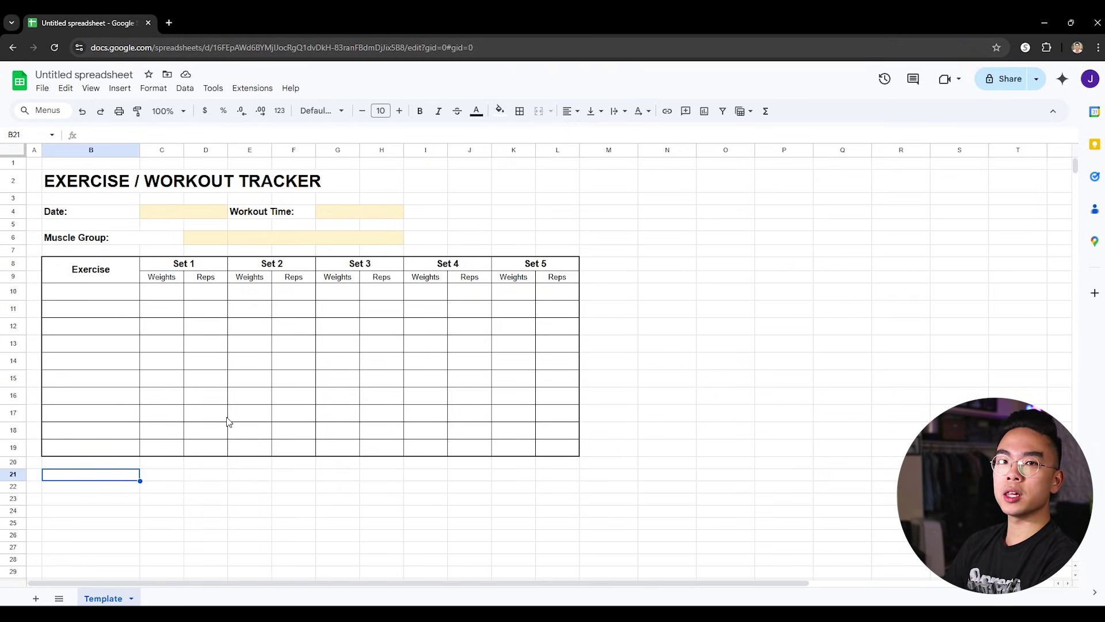
# - Enter the heading "Cardio Exercise" in B21 and format it bold at font size 12
pyautogui.write('Cardiop Exercise')
pyautogui.press('Return')
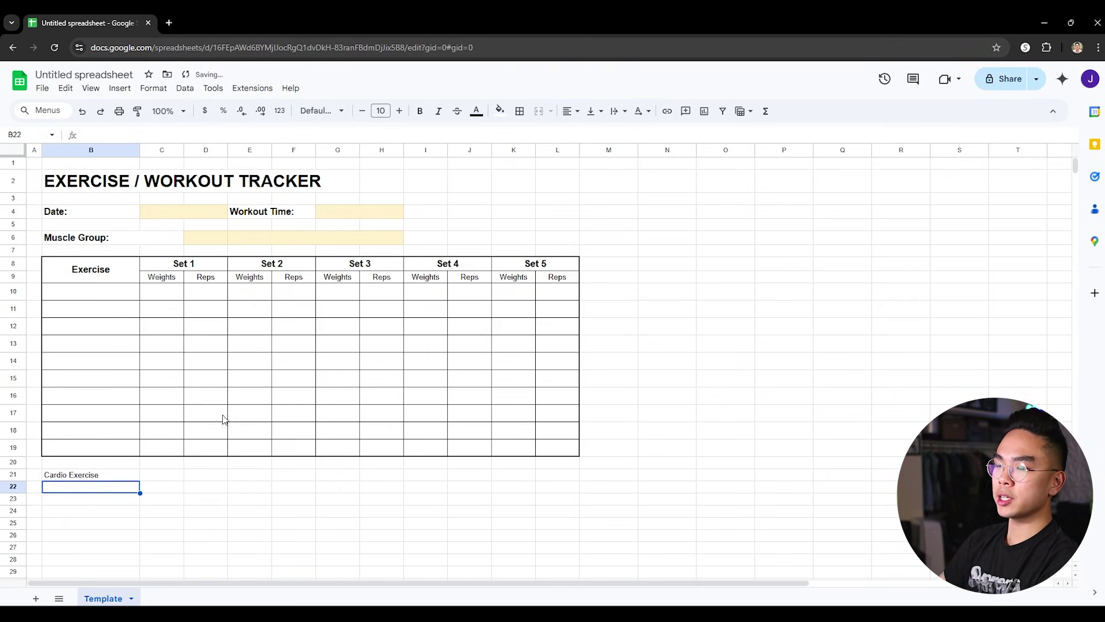
pyautogui.press('Up')
pyautogui.hotkey('ctrl', 'b')
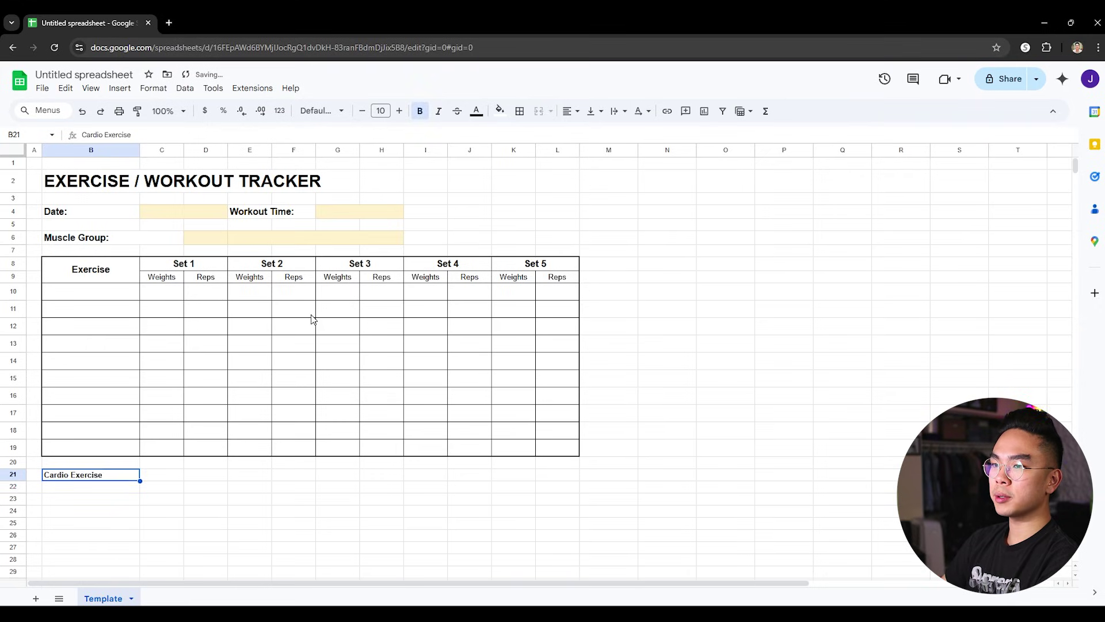
pyautogui.click(398, 111)
pyautogui.click(398, 111)
pyautogui.click(256, 500)
pyautogui.click(115, 476)
pyautogui.click(101, 243)
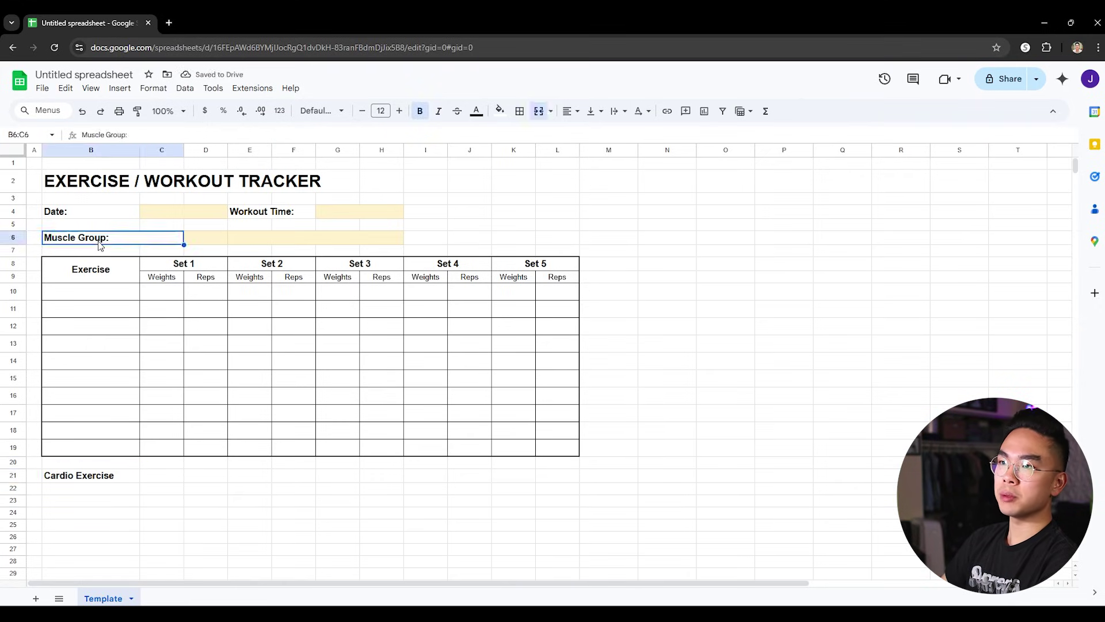
# - Merge the row 21 cells beside Cardio Exercise in pairs: C21:D21, E21:F21, G21:H21, I21:J21 and K21:L21
pyautogui.scroll(-1, 315, 398)
pyautogui.moveTo(167, 418); pyautogui.dragTo(199, 425)
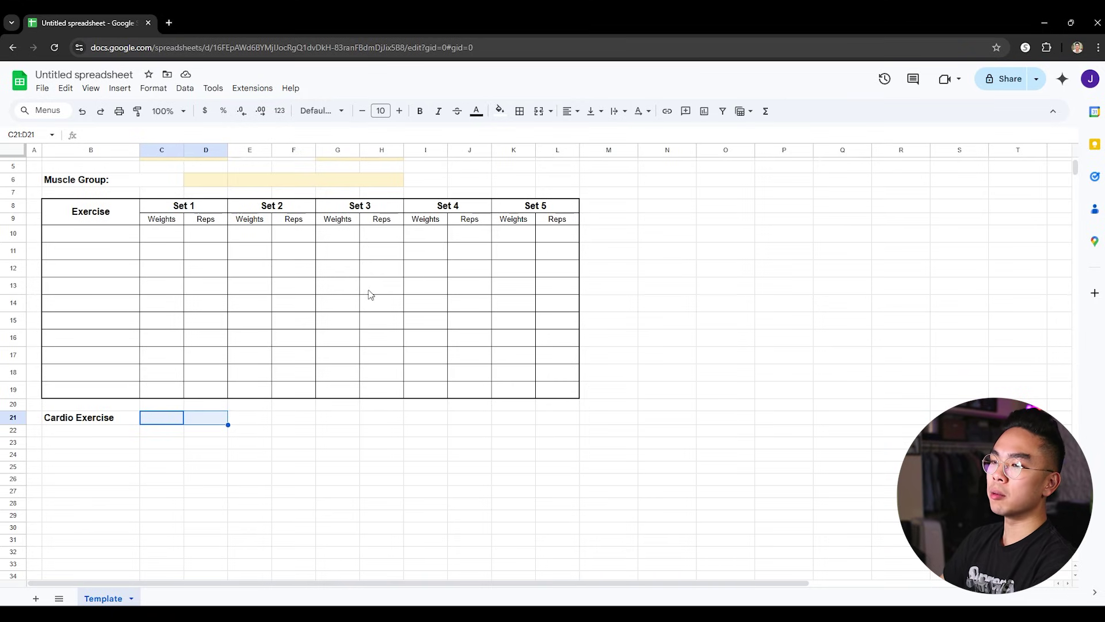
pyautogui.click(539, 113)
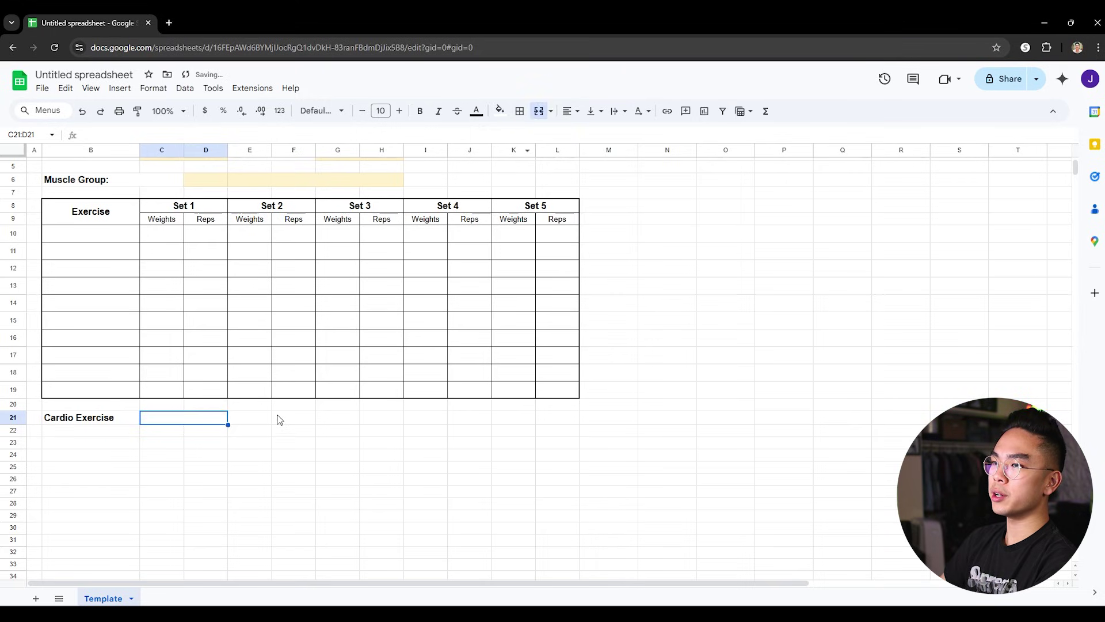
pyautogui.moveTo(266, 420); pyautogui.dragTo(570, 421)
pyautogui.click(542, 123)
pyautogui.click(543, 116)
pyautogui.click(540, 114)
pyautogui.click(539, 111)
pyautogui.click(618, 456)
pyautogui.click(224, 422)
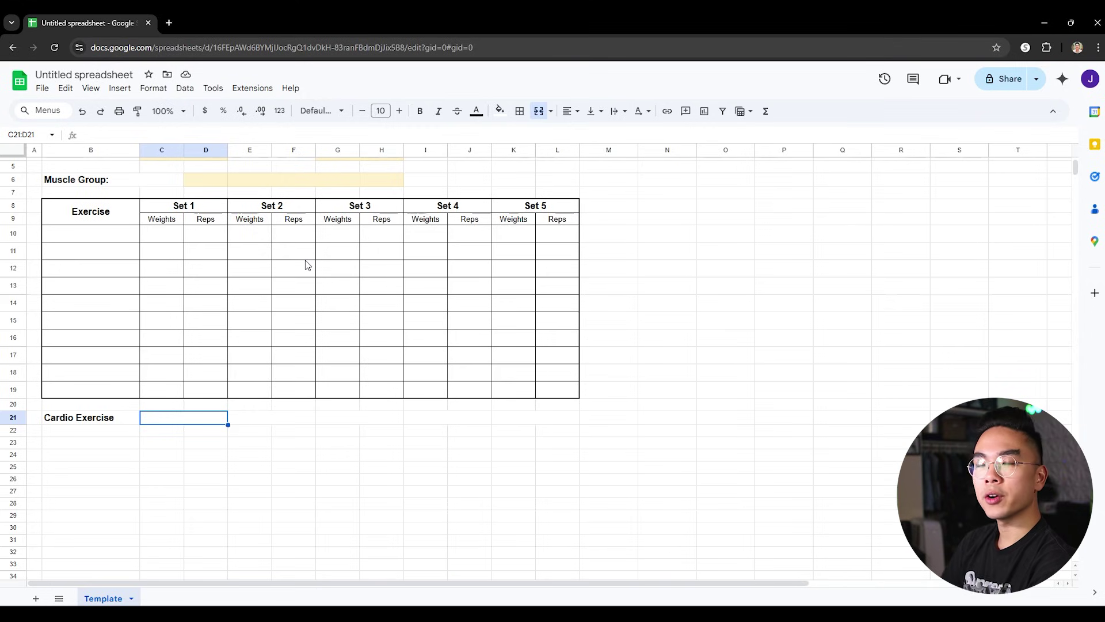
# - Enter the cardio column headings "Distance" in C21 and "Duration" in E21
pyautogui.write('Distance')
pyautogui.press('Return')
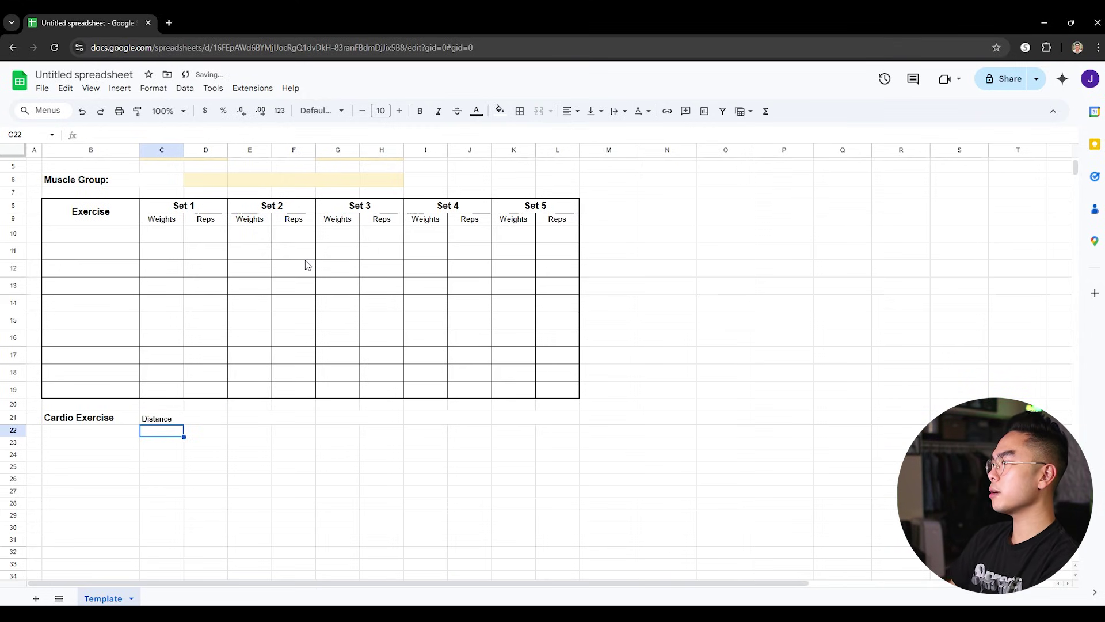
pyautogui.press('Up')
pyautogui.press('Right')
pyautogui.write('Duration')
pyautogui.press('Return')
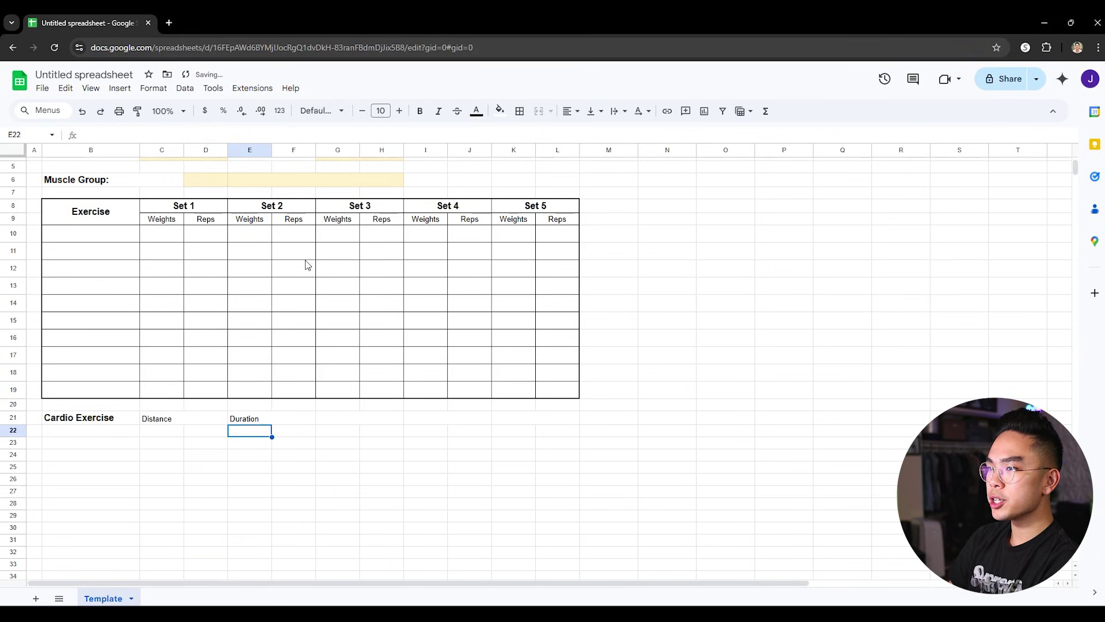
# - Enter the remaining cardio headings "Speed" in G21, "Incline" in I21 and "Calories Burned" in K21
pyautogui.press('Up')
pyautogui.press('Right')
pyautogui.write('Speed')
pyautogui.press('Tab')
pyautogui.write('Incline')
pyautogui.press('Return')
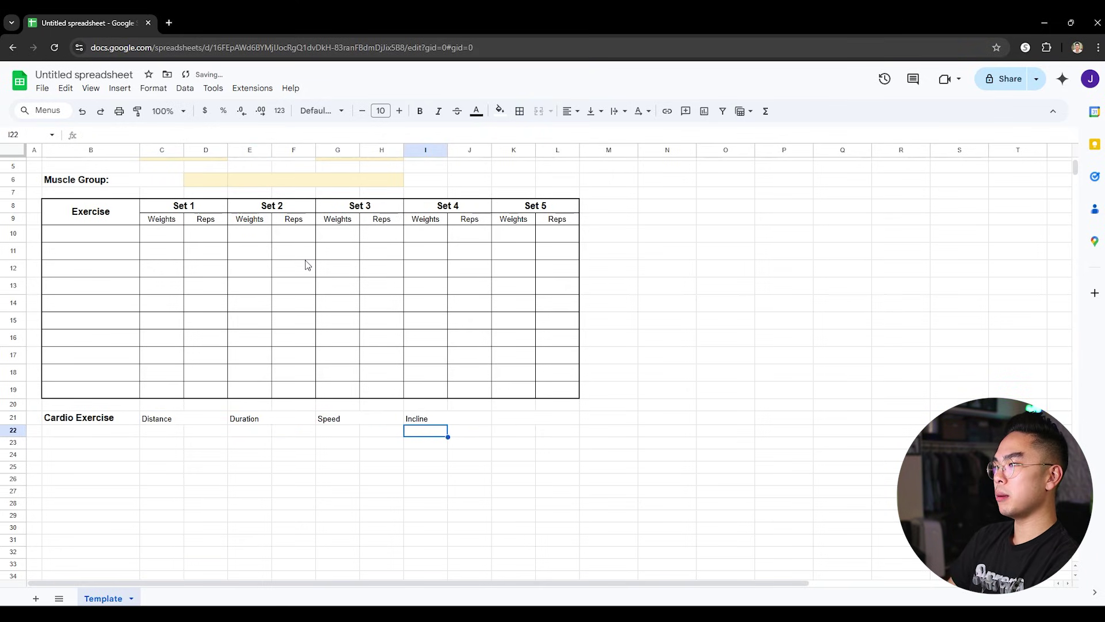
pyautogui.press('Up')
pyautogui.press('Right')
pyautogui.write('Calories Burned')
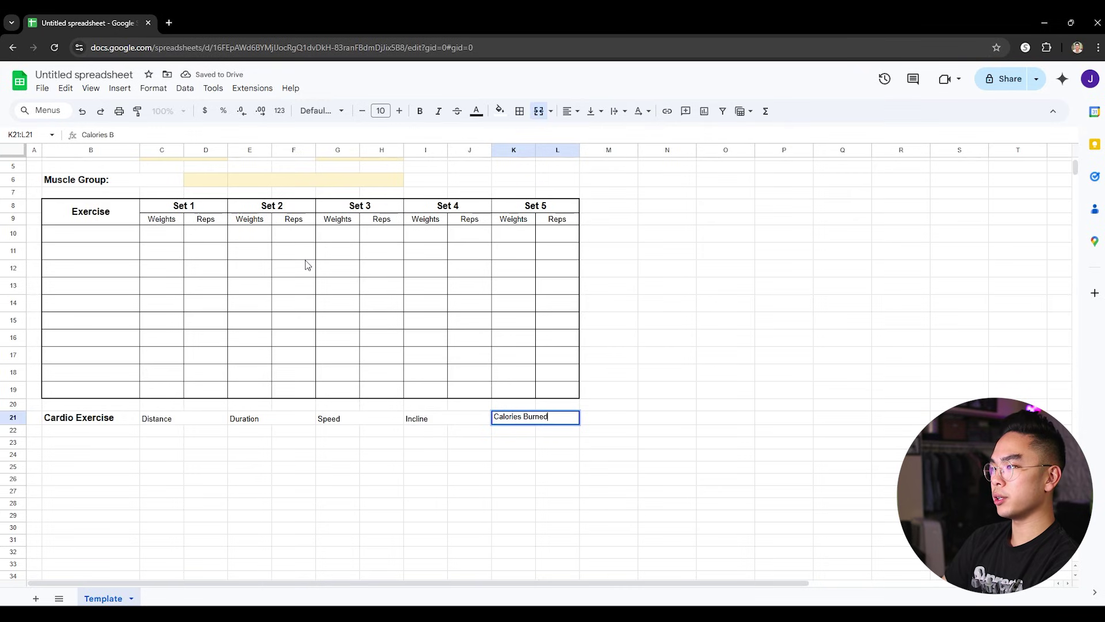
pyautogui.press('Return')
# - Format the cardio column headings in C21:L21 bold at font size 12 and centre them horizontally
pyautogui.moveTo(149, 423); pyautogui.dragTo(506, 426)
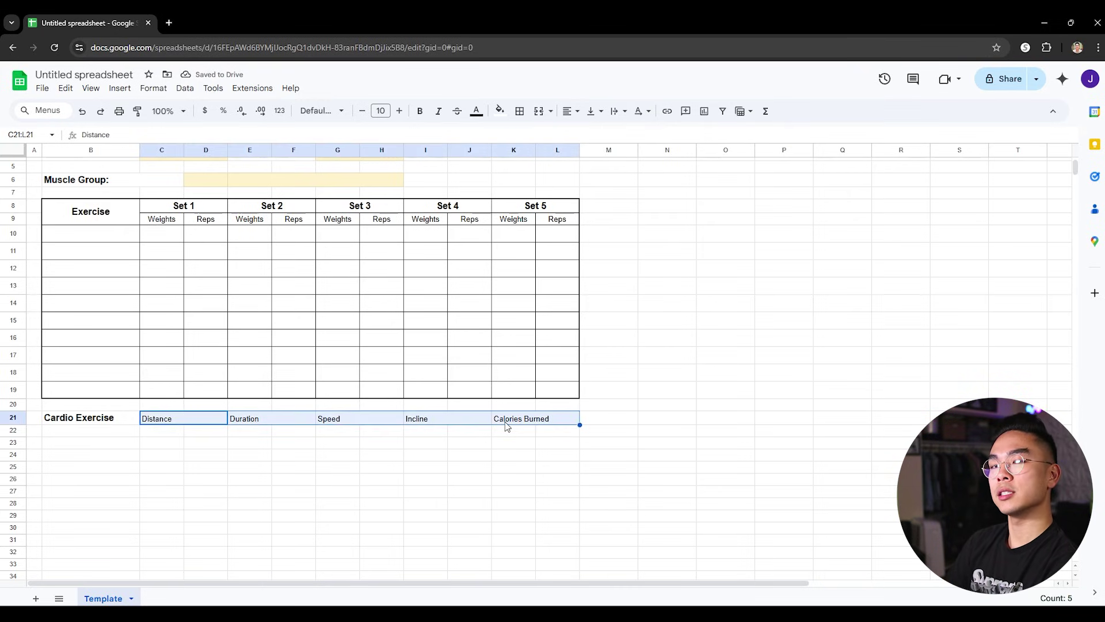
pyautogui.hotkey('ctrl', 'b')
pyautogui.click(401, 112)
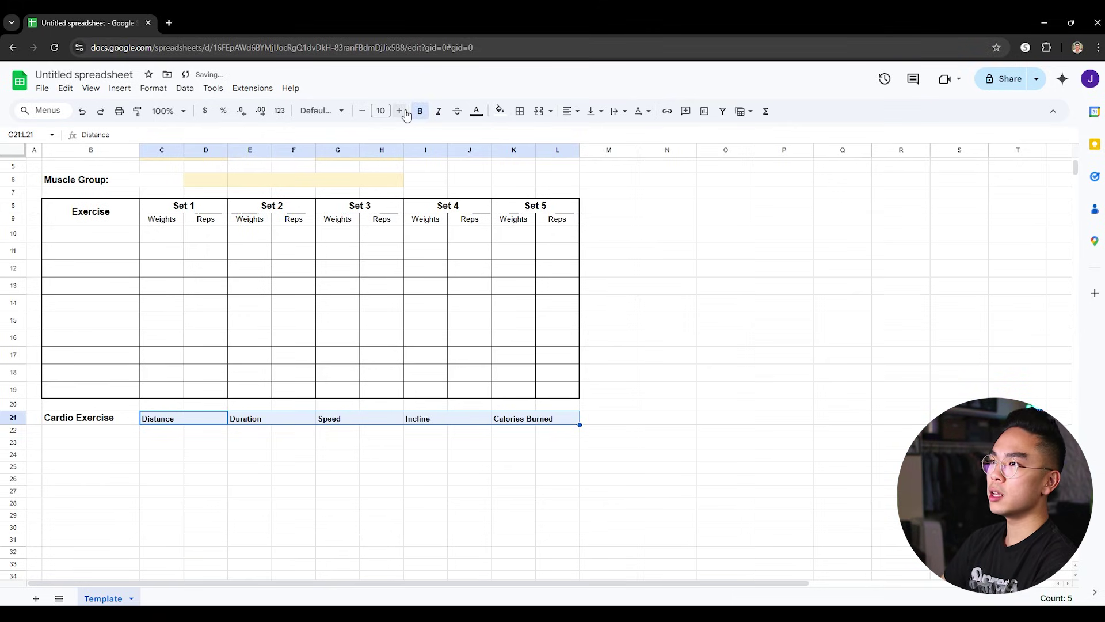
pyautogui.click(401, 112)
pyautogui.click(570, 111)
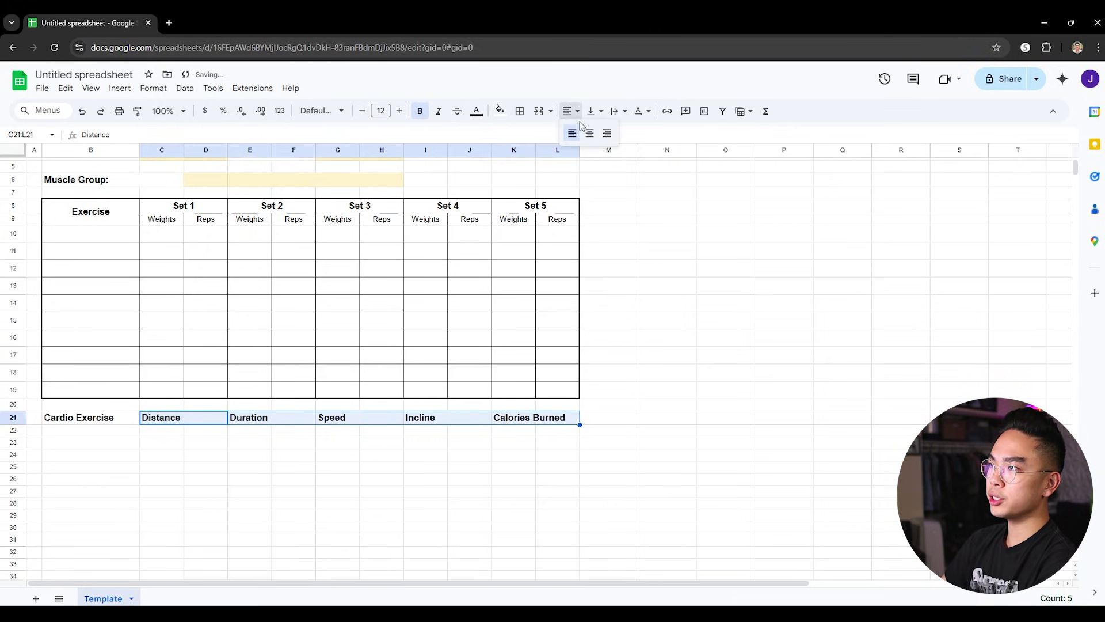
pyautogui.click(587, 133)
pyautogui.click(638, 413)
pyautogui.moveTo(192, 419); pyautogui.dragTo(544, 417)
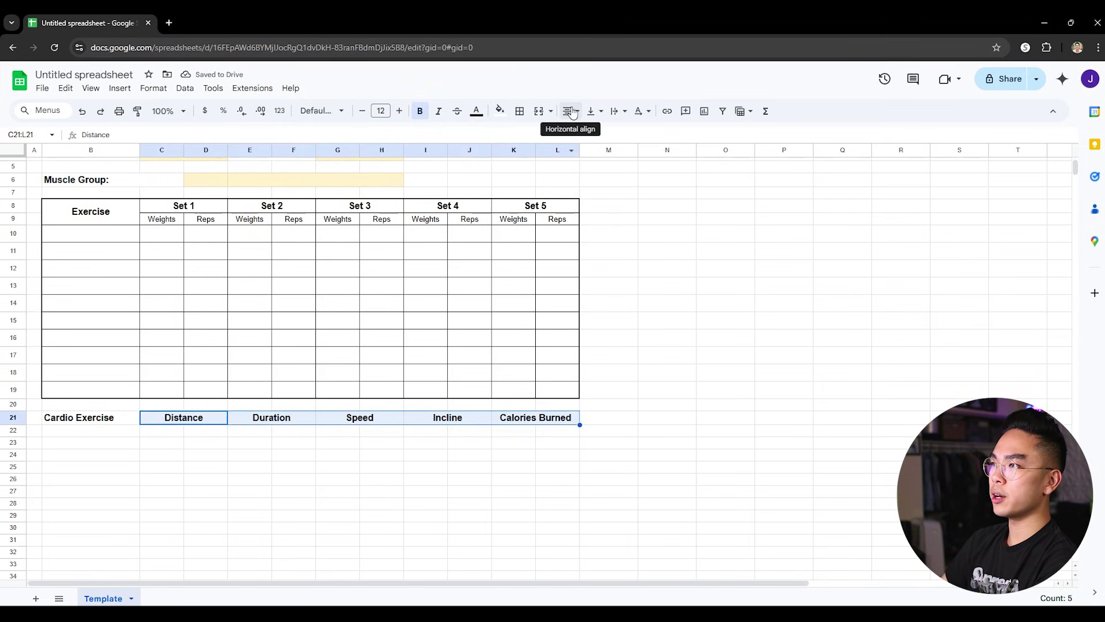
pyautogui.click(649, 442)
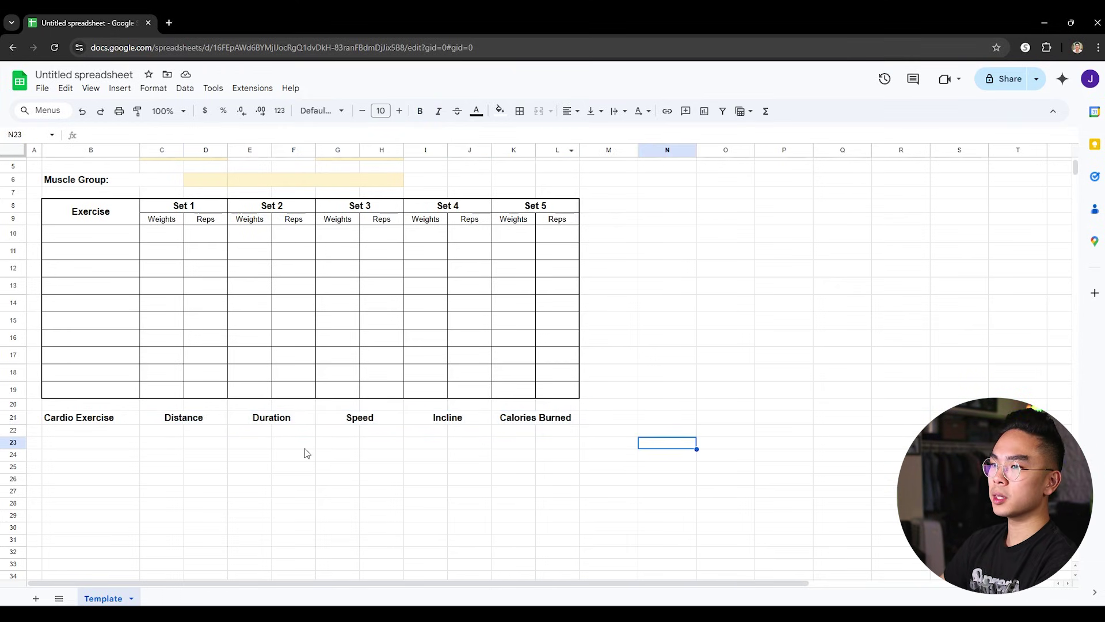
# - Merge the row 22 cells in pairs beneath the cardio headings, from C22:D22 through K22:L22
pyautogui.moveTo(165, 433); pyautogui.dragTo(384, 434)
pyautogui.click(539, 111)
pyautogui.click(539, 112)
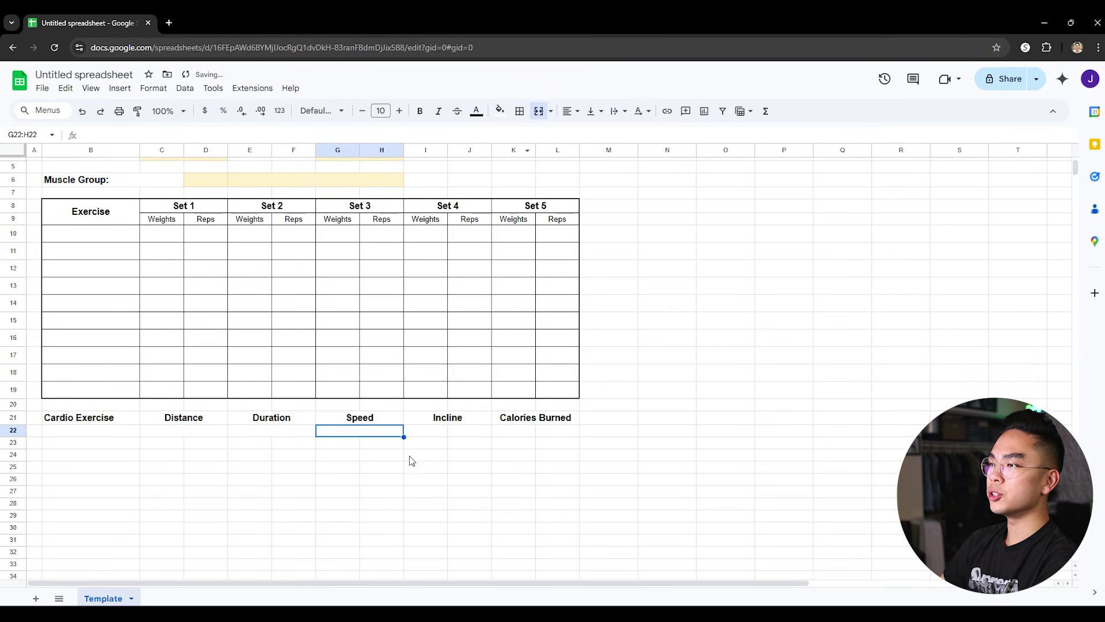
pyautogui.click(429, 431)
pyautogui.moveTo(460, 436); pyautogui.dragTo(555, 432)
pyautogui.click(539, 111)
pyautogui.click(538, 111)
# - Merge the row 23 cells in pairs in the same way, from C23:D23 through K23:L23
pyautogui.moveTo(173, 444); pyautogui.dragTo(549, 445)
pyautogui.click(539, 111)
pyautogui.click(538, 111)
pyautogui.click(539, 111)
pyautogui.click(539, 111)
pyautogui.click(511, 444)
pyautogui.click(539, 111)
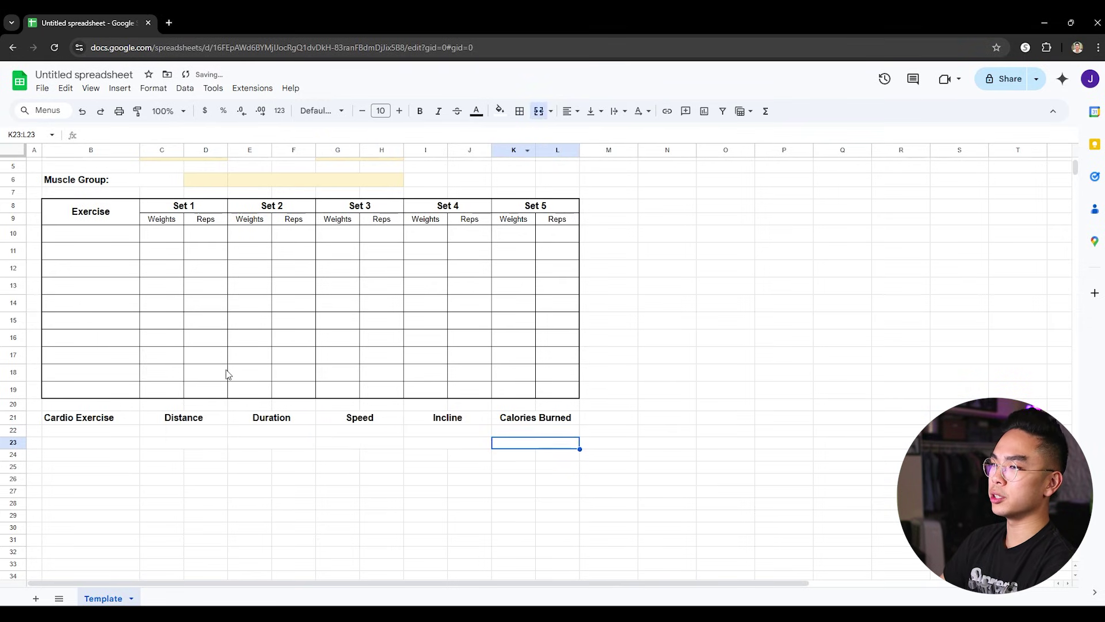
# - Apply all borders to the cardio table C21:L23 with the thinnest solid line style
pyautogui.moveTo(151, 424); pyautogui.dragTo(500, 446)
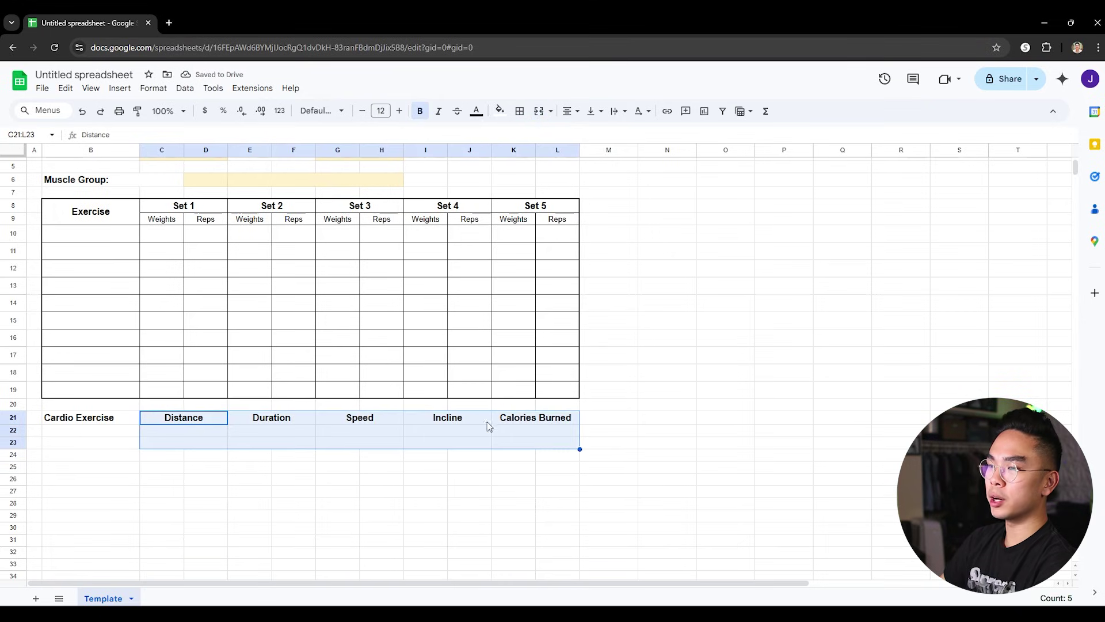
pyautogui.click(182, 455)
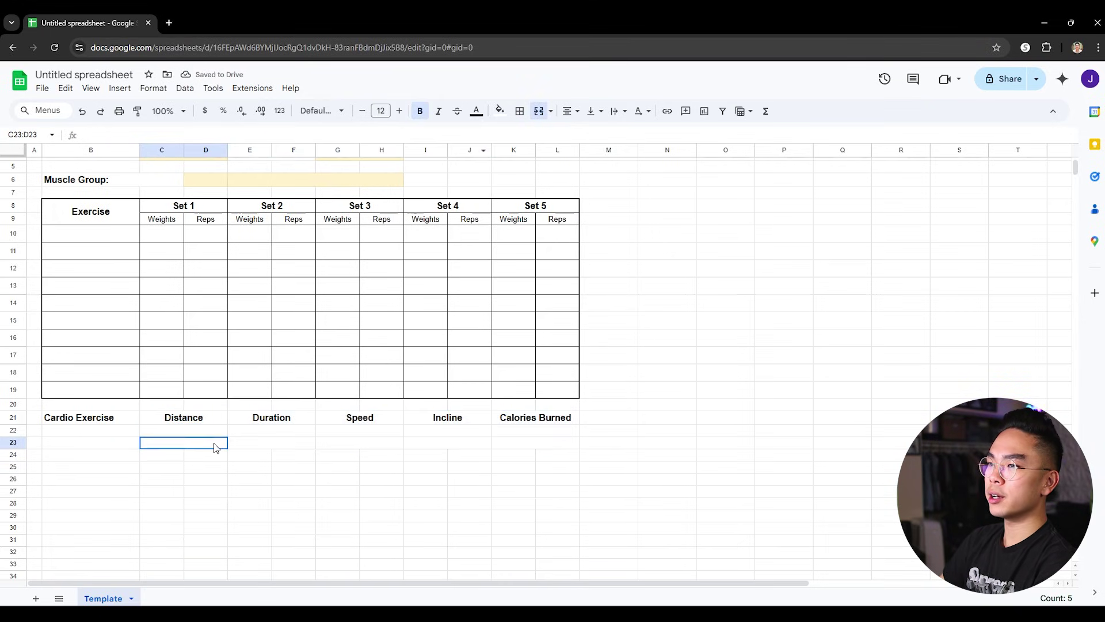
pyautogui.click(200, 458)
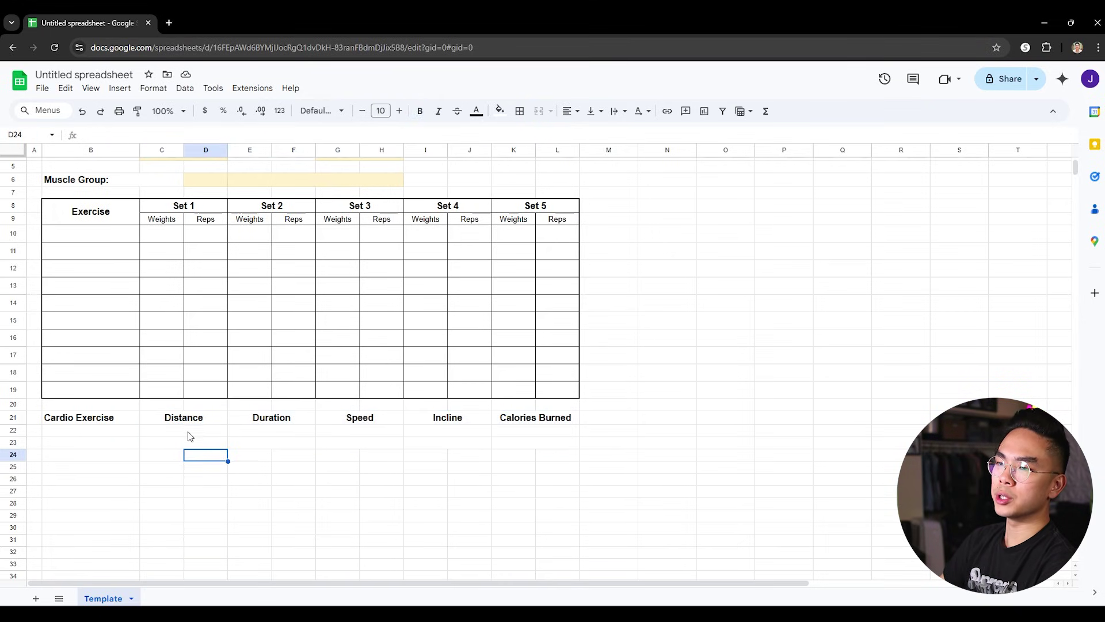
pyautogui.moveTo(193, 425); pyautogui.dragTo(500, 447)
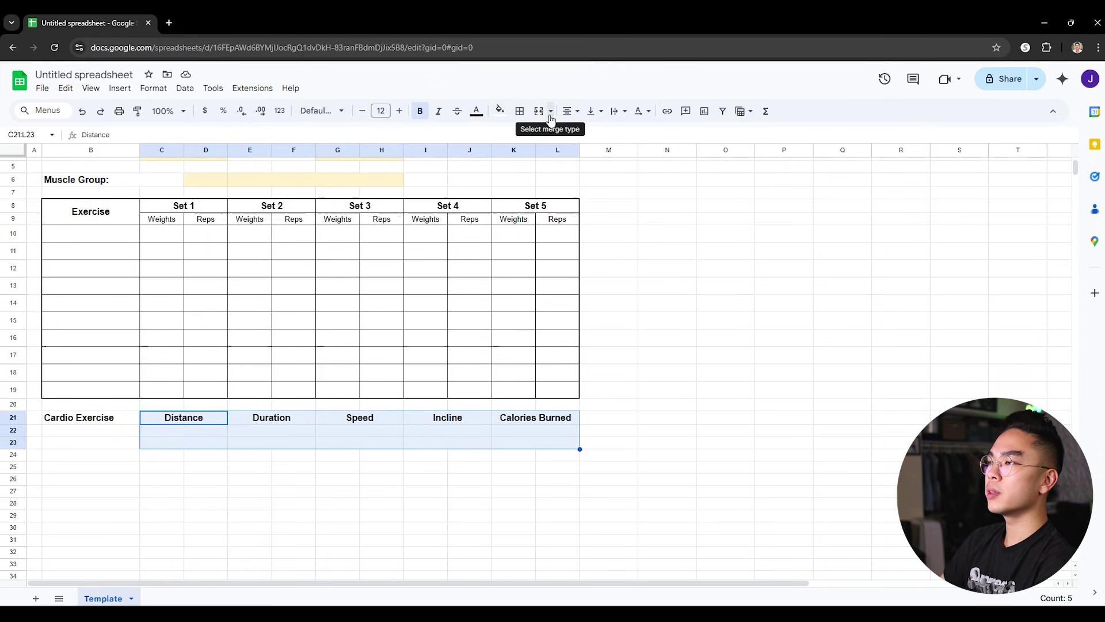
pyautogui.click(520, 110)
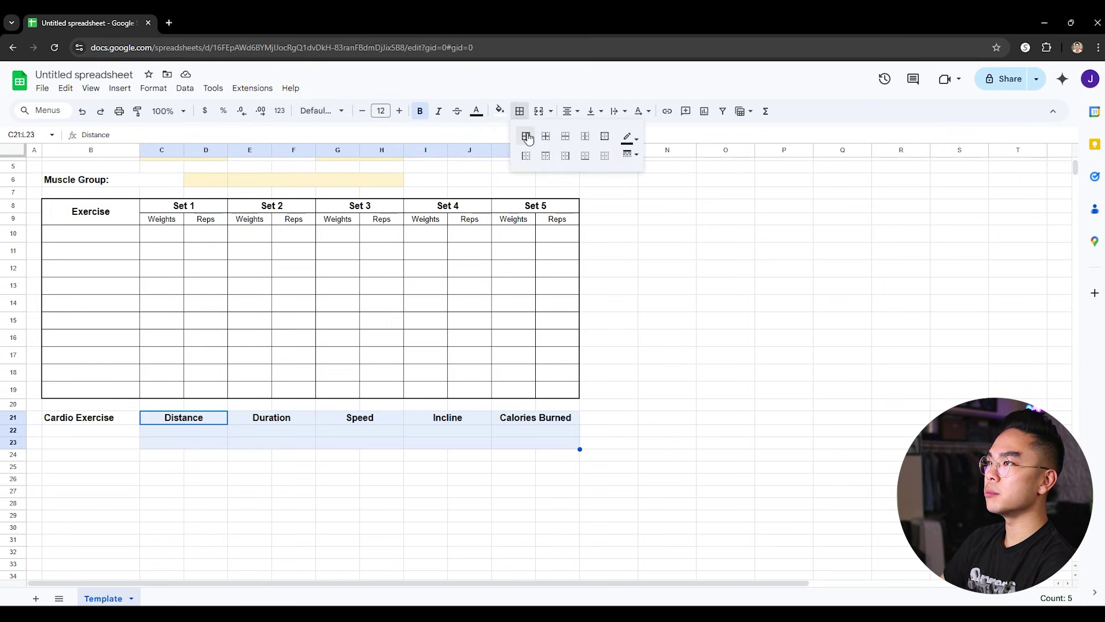
pyautogui.click(525, 136)
pyautogui.click(626, 154)
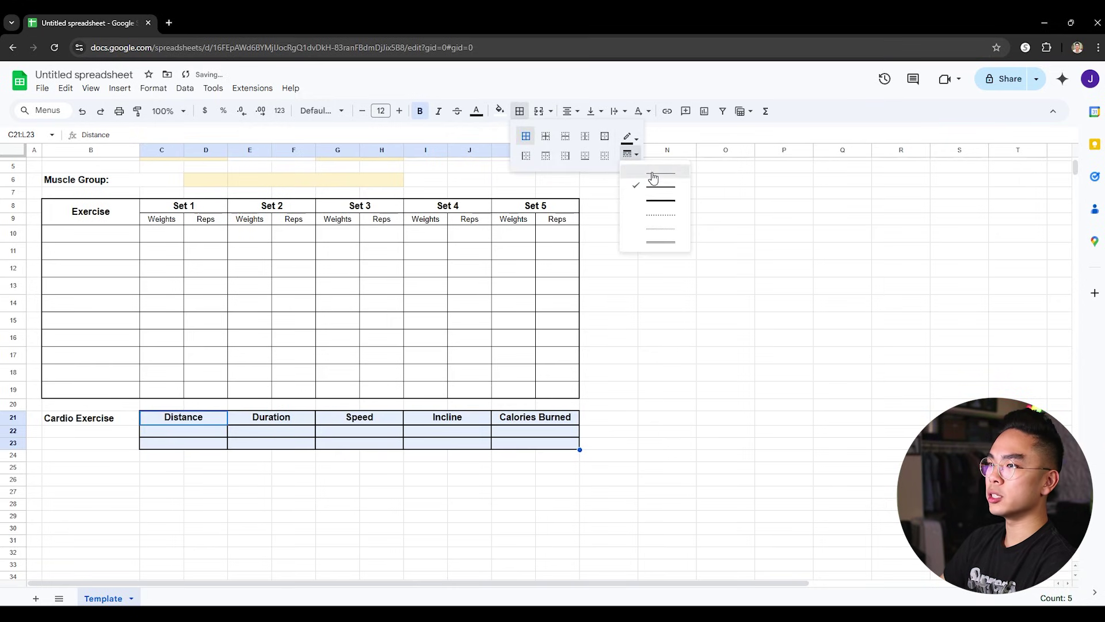
pyautogui.click(654, 183)
# - Give the cardio table C21:L23 an outer border in the medium solid line style
pyautogui.click(605, 136)
pyautogui.click(630, 154)
pyautogui.click(655, 190)
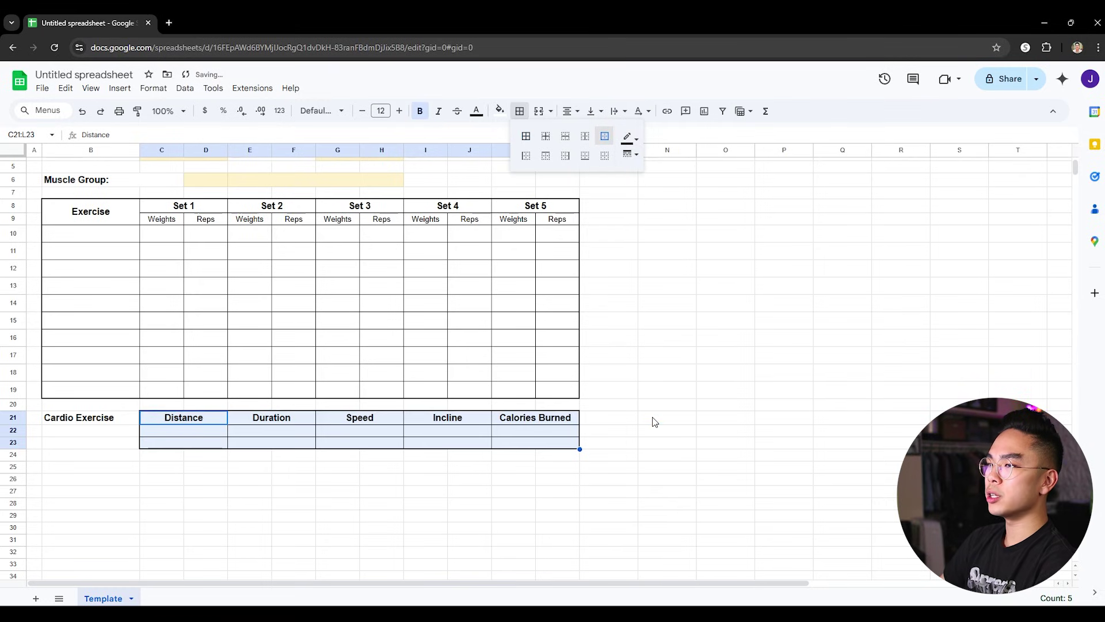
pyautogui.click(650, 417)
pyautogui.click(632, 476)
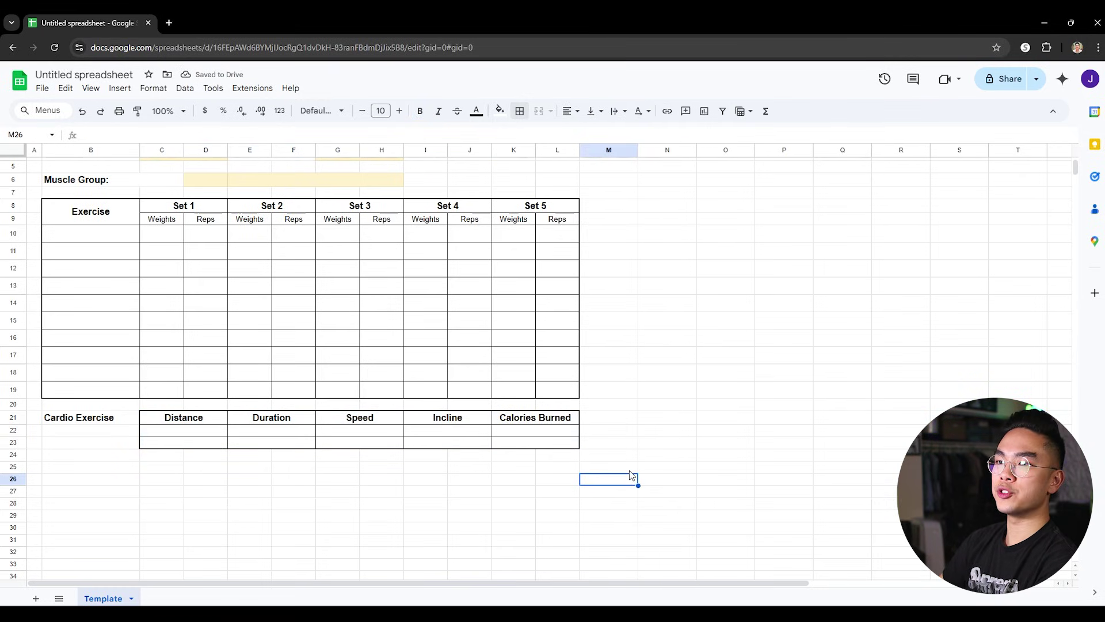
# - Centre the Cardio Exercise heading horizontally in B21
pyautogui.click(84, 419)
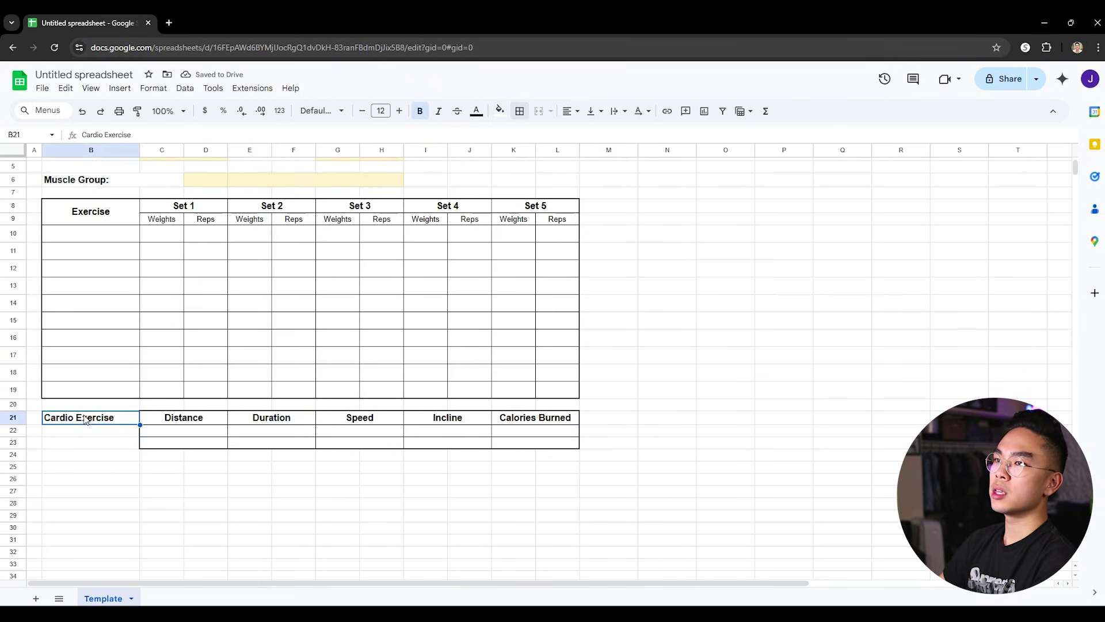
pyautogui.scroll(2, 161, 431)
pyautogui.click(570, 111)
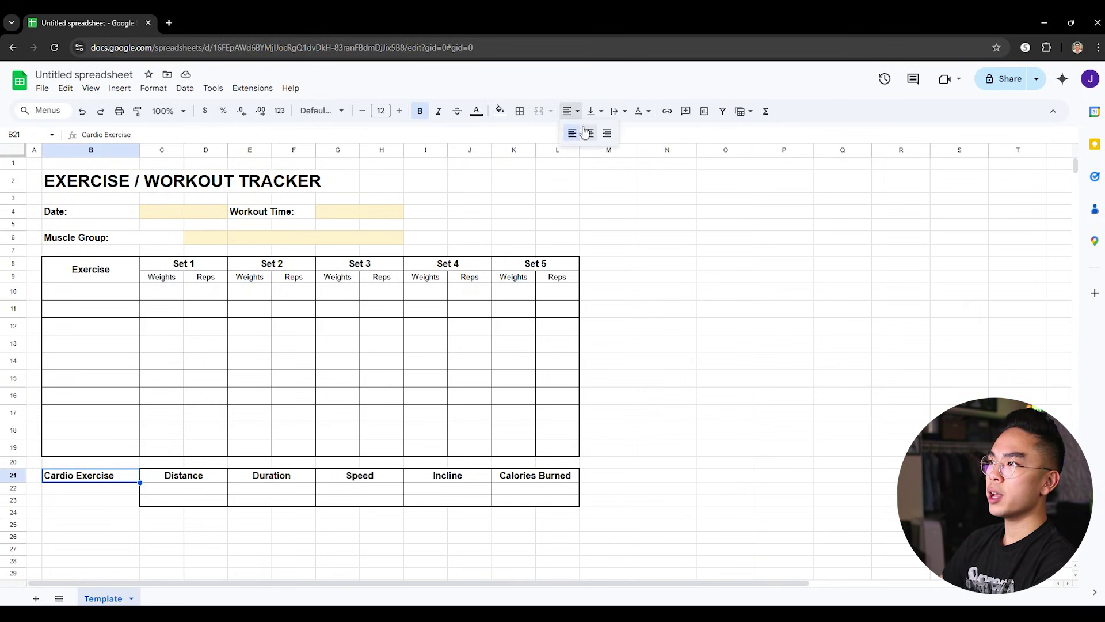
pyautogui.click(586, 133)
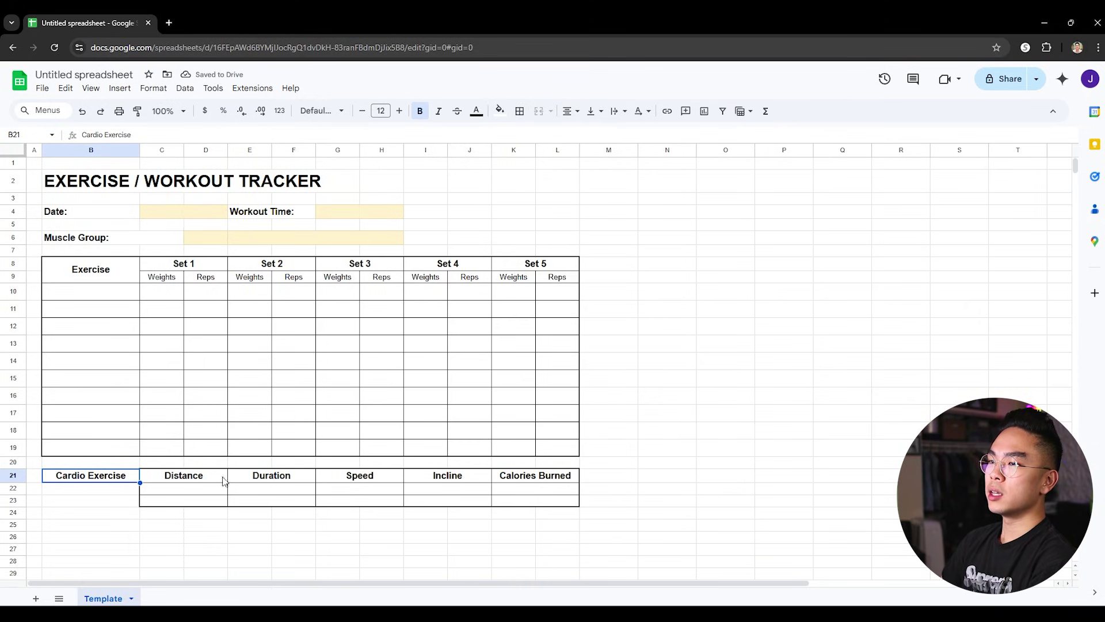
# - Give the Cardio Exercise heading a black fill with white text and set its font size to 14
pyautogui.click(499, 111)
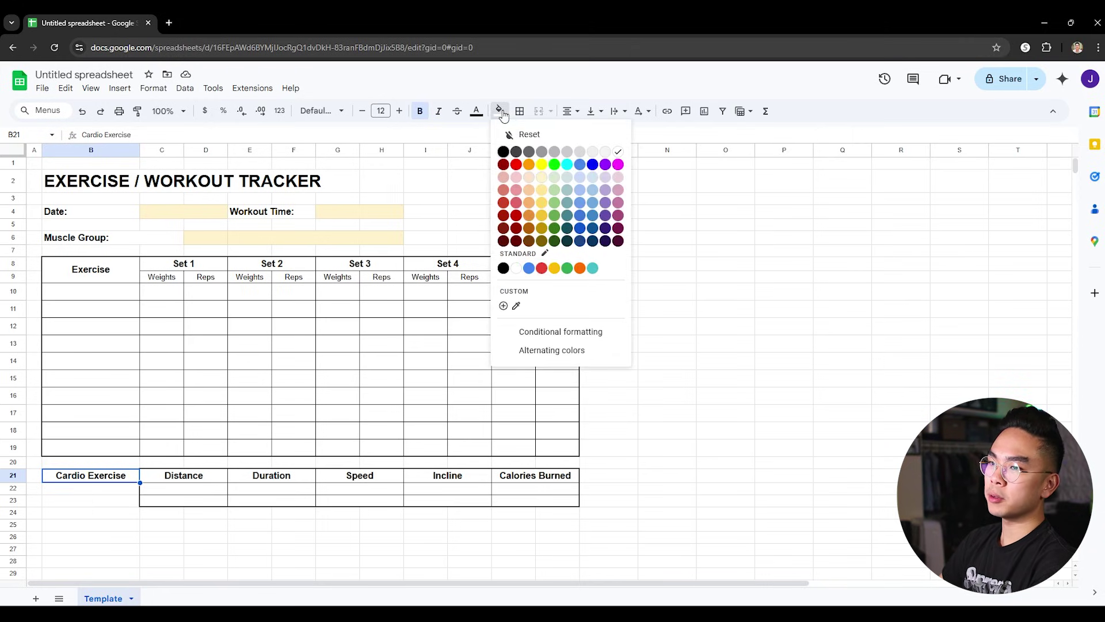
pyautogui.click(504, 151)
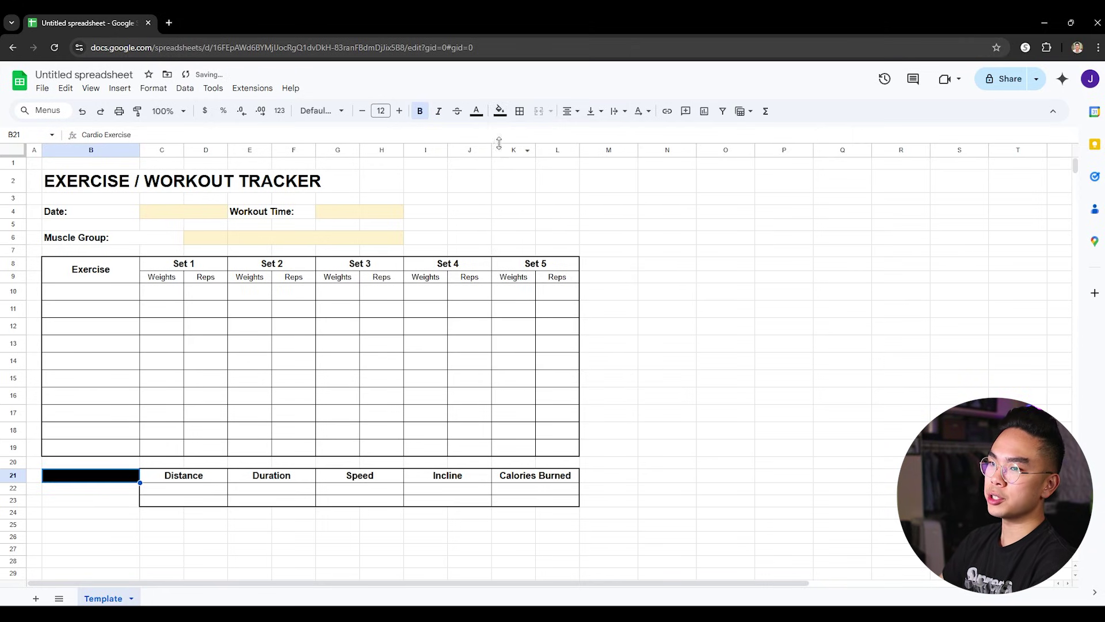
pyautogui.click(476, 110)
pyautogui.click(594, 154)
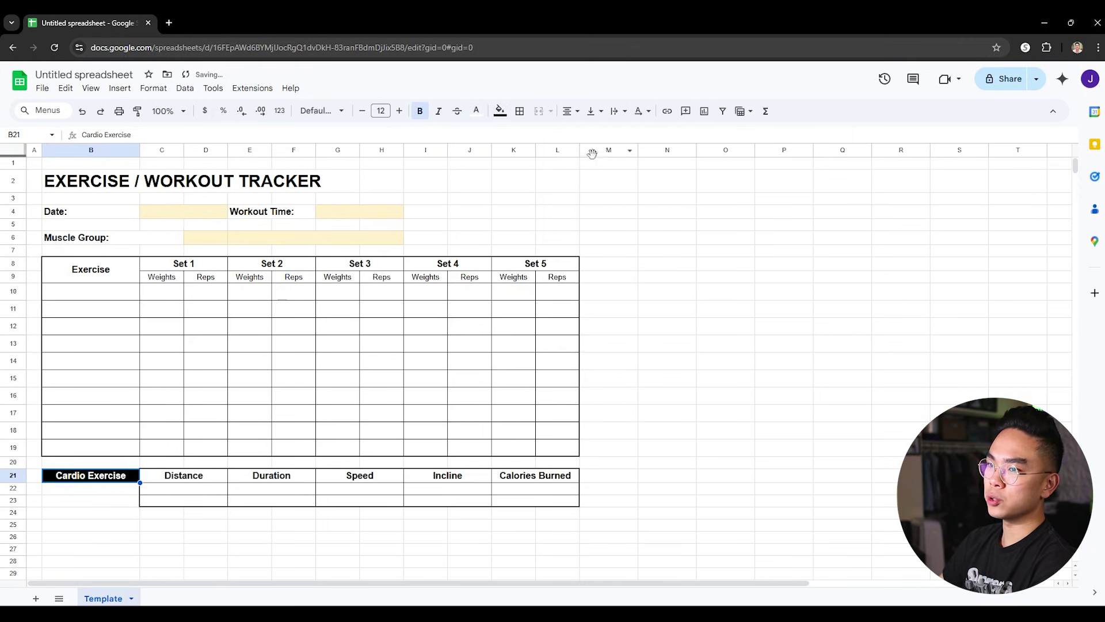
pyautogui.click(399, 110)
pyautogui.click(399, 111)
pyautogui.click(667, 326)
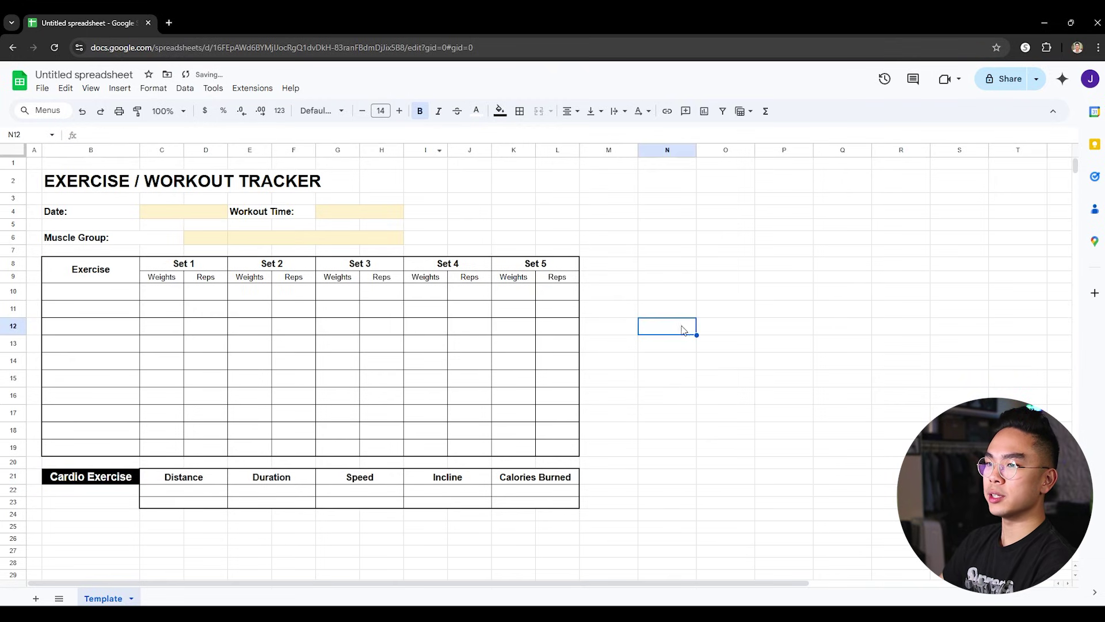
# - Give the merged Exercise heading in B8:B9 a black fill with white text
pyautogui.click(133, 478)
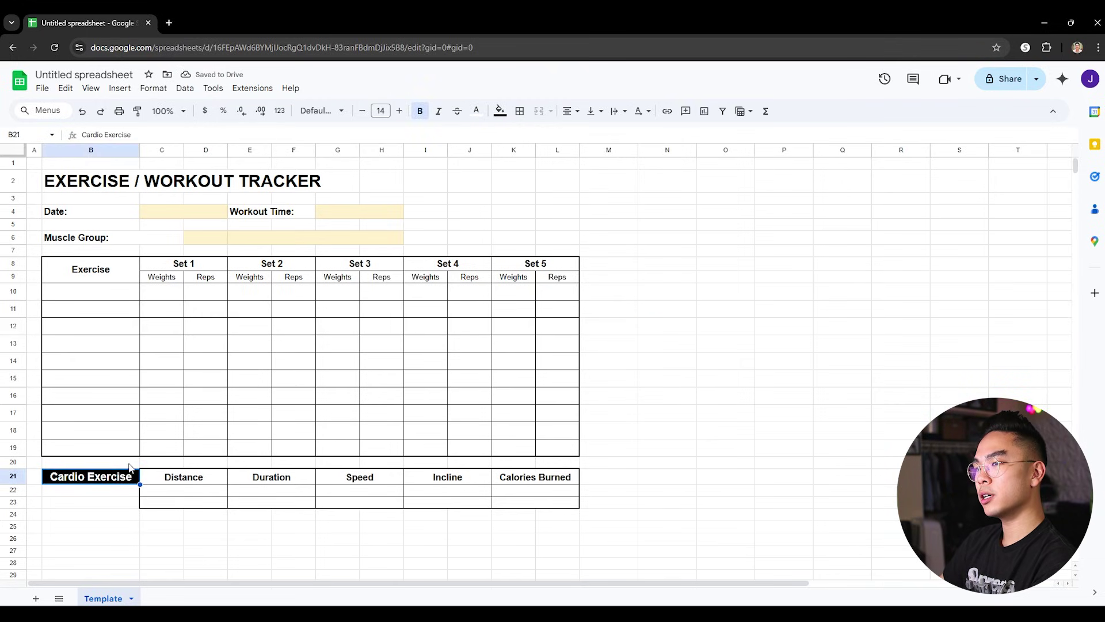
pyautogui.click(107, 260)
pyautogui.click(499, 111)
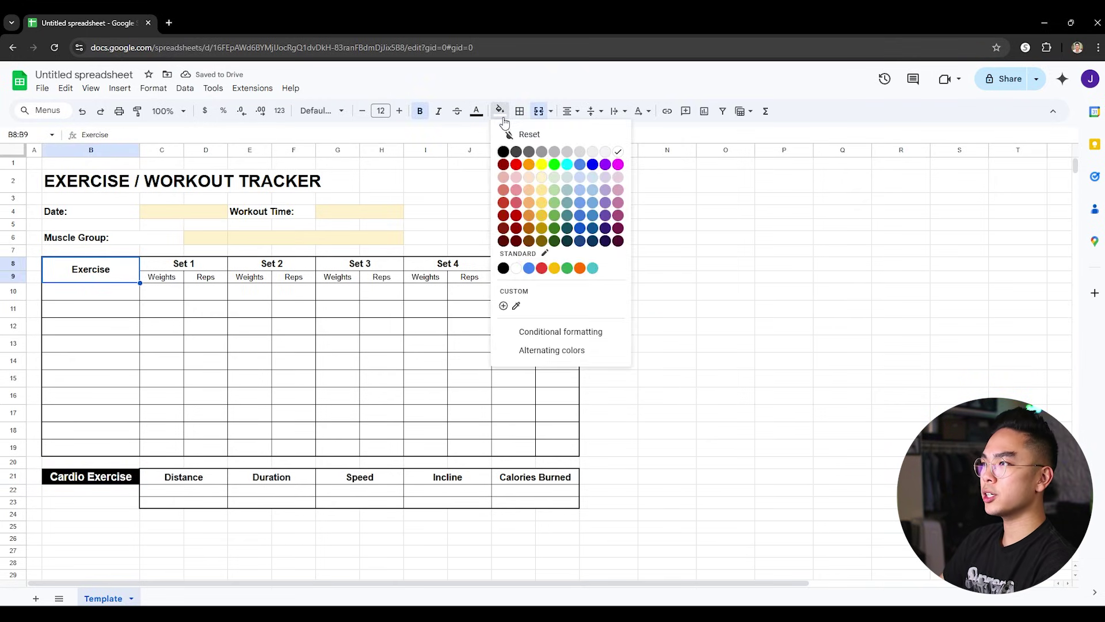
pyautogui.click(503, 152)
pyautogui.click(476, 110)
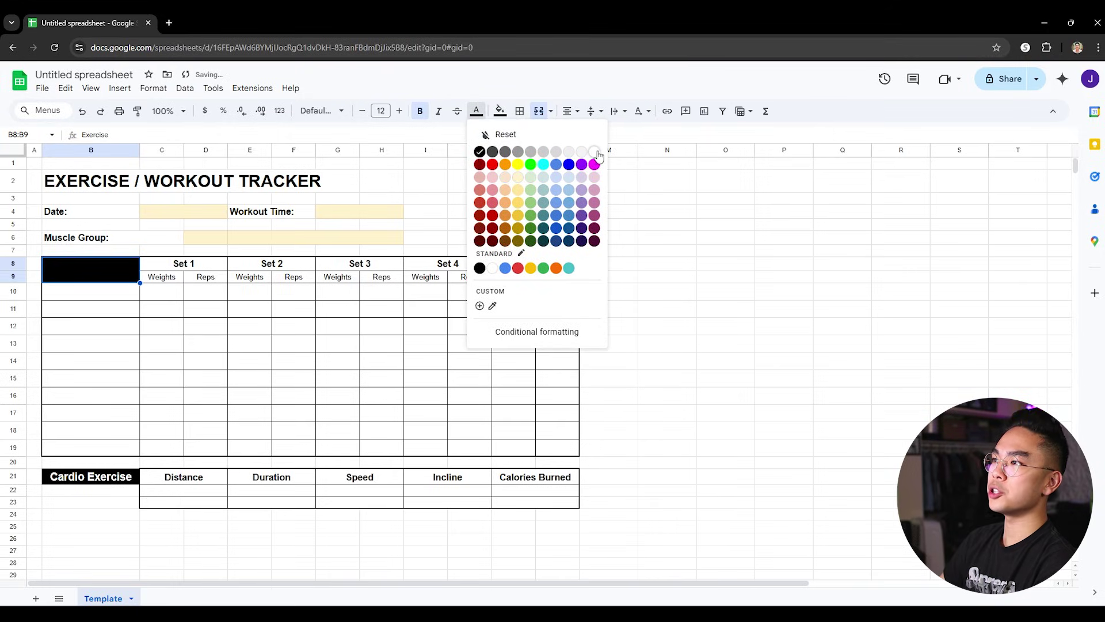
pyautogui.click(592, 152)
pyautogui.click(669, 216)
# - Increase the Exercise heading's font size to 18
pyautogui.click(110, 280)
pyautogui.click(400, 111)
pyautogui.click(399, 111)
pyautogui.click(400, 111)
pyautogui.click(400, 111)
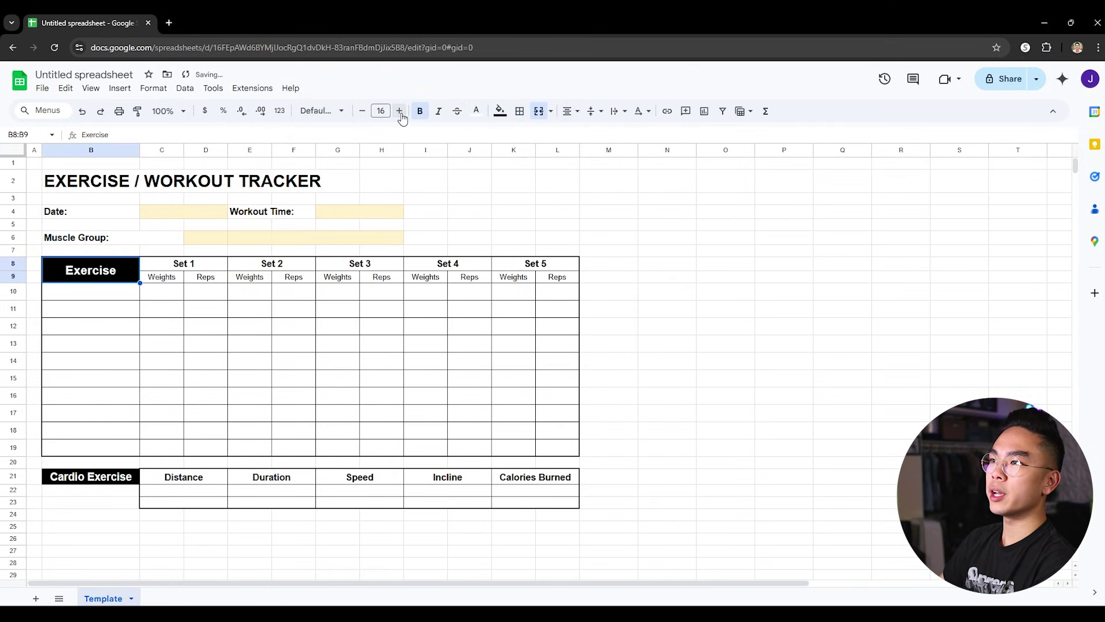
pyautogui.click(400, 111)
pyautogui.click(399, 111)
pyautogui.click(645, 247)
pyautogui.click(110, 311)
pyautogui.moveTo(98, 301); pyautogui.dragTo(561, 380)
pyautogui.click(703, 375)
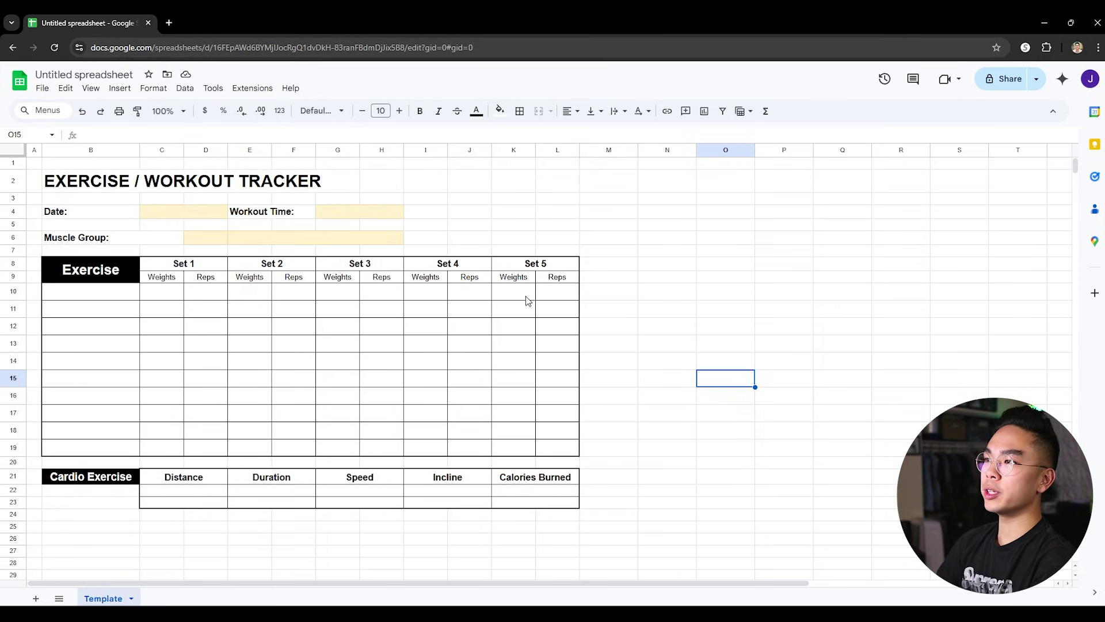
pyautogui.rightClick(107, 600)
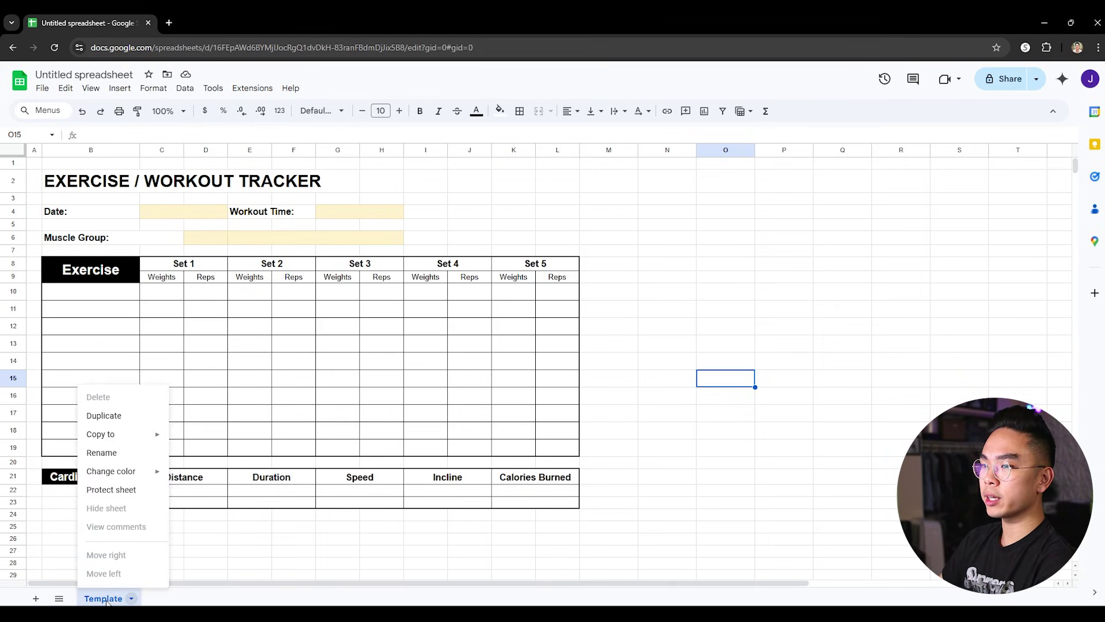
pyautogui.click(293, 575)
pyautogui.scroll(-2, 412, 519)
pyautogui.scroll(2, 412, 517)
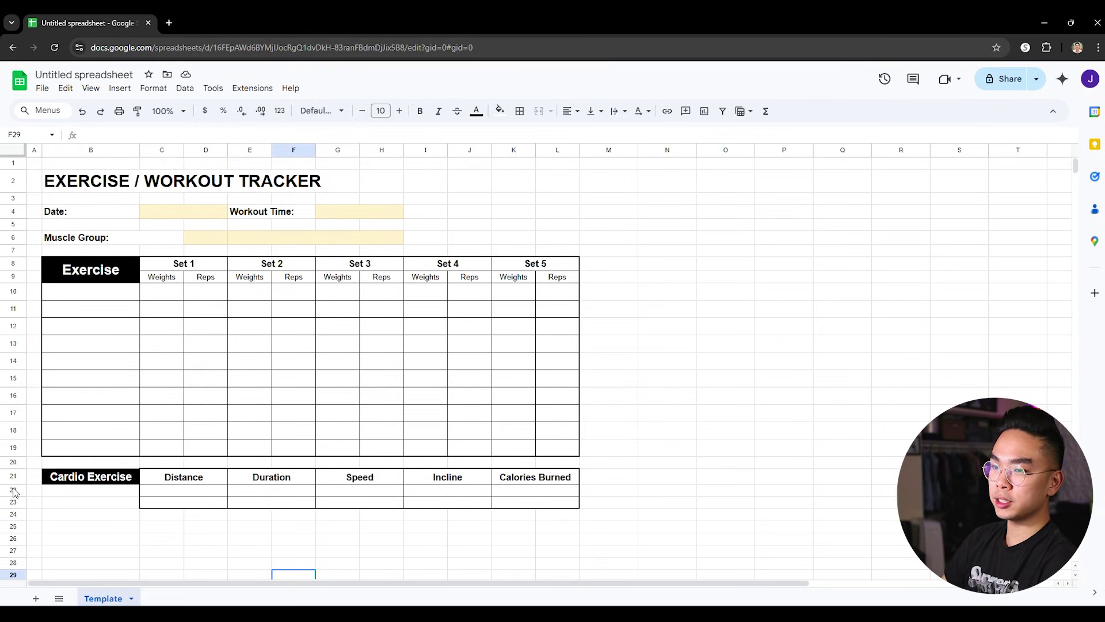
# - Resize rows 22 and 23 of the cardio table to a height of 30 pixels
pyautogui.moveTo(13, 491); pyautogui.dragTo(13, 501)
pyautogui.rightClick(13, 501)
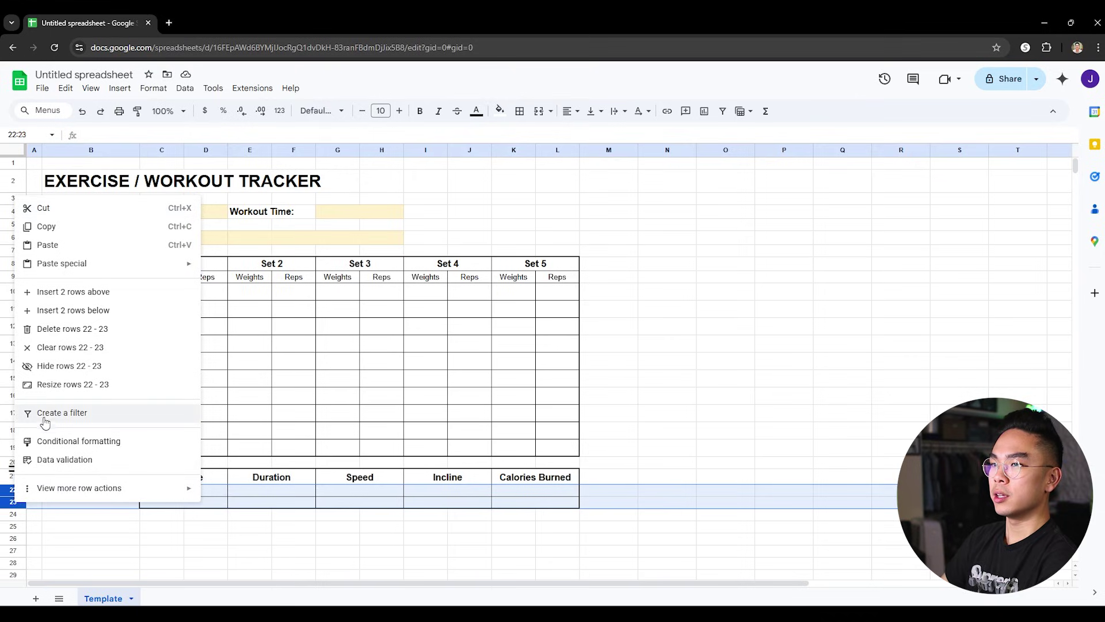
pyautogui.click(67, 384)
pyautogui.click(518, 305)
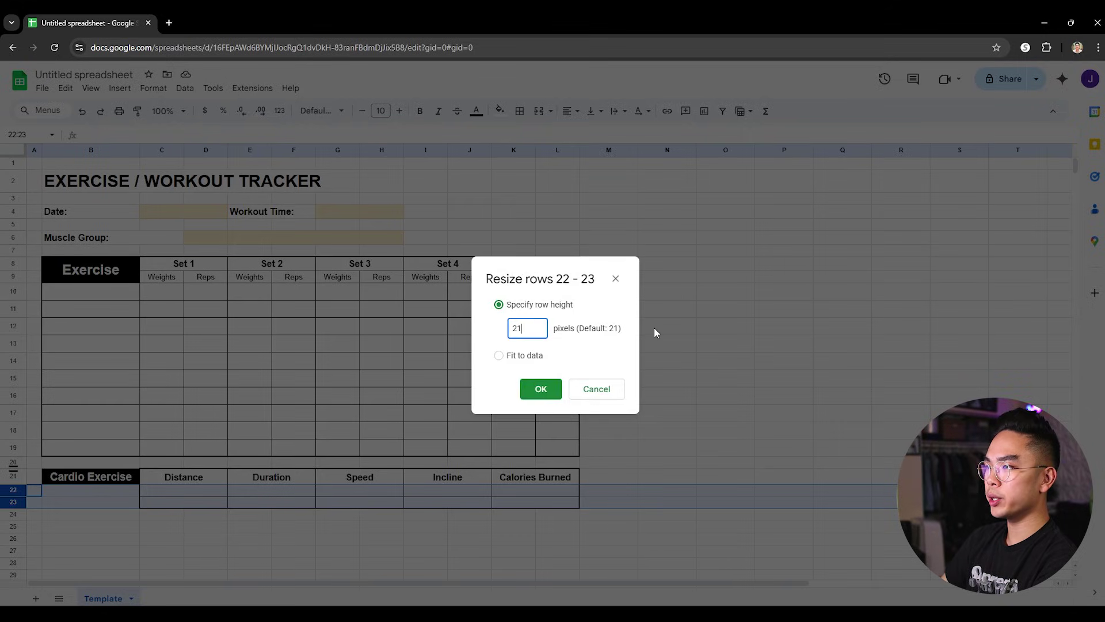
pyautogui.press('BackSpace')
pyautogui.press('BackSpace')
pyautogui.write('30')
pyautogui.press('Return')
pyautogui.click(609, 413)
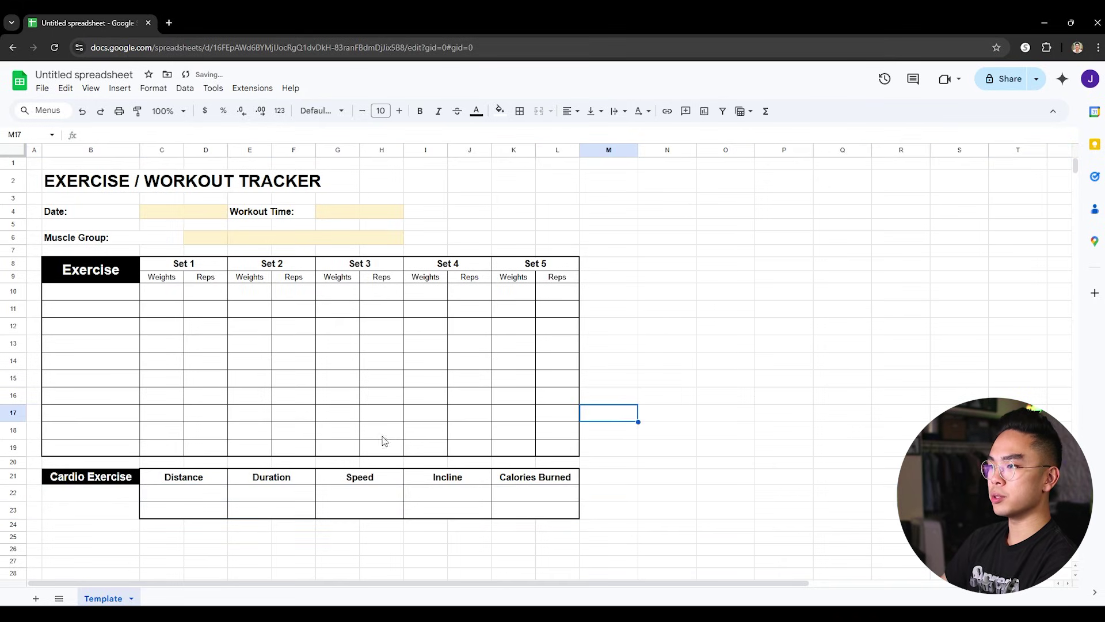
pyautogui.moveTo(138, 291); pyautogui.dragTo(121, 390)
pyautogui.click(120, 438)
pyautogui.click(679, 397)
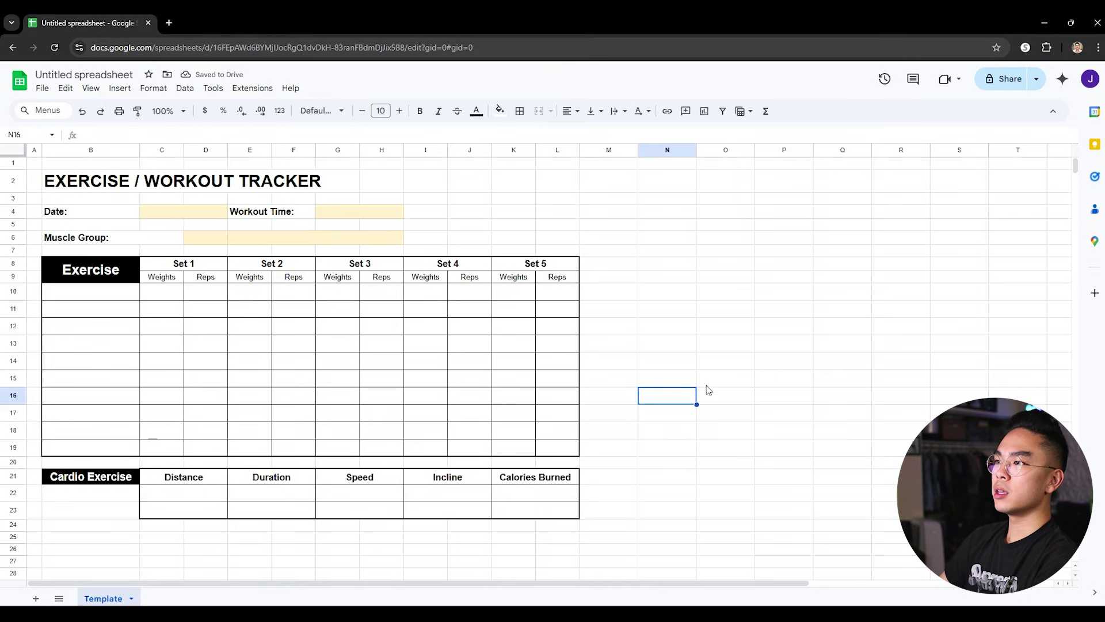
# - Merge the title row across B2:L2 and center the EXERCISE / WORKOUT TRACKER title
pyautogui.click(338, 183)
pyautogui.click(123, 184)
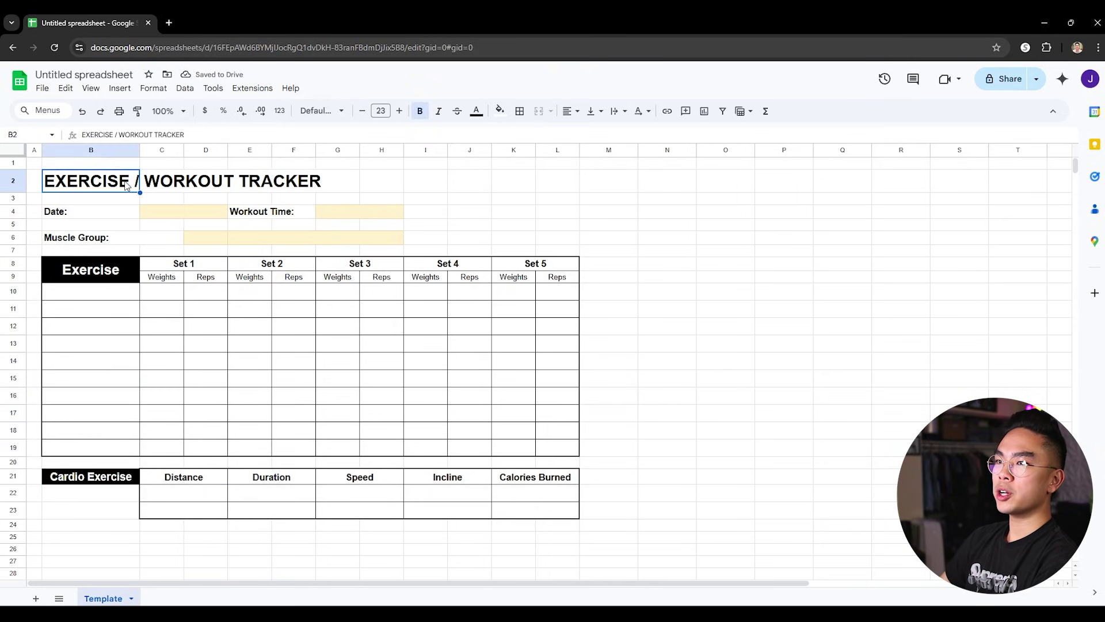
pyautogui.moveTo(306, 181); pyautogui.dragTo(556, 183)
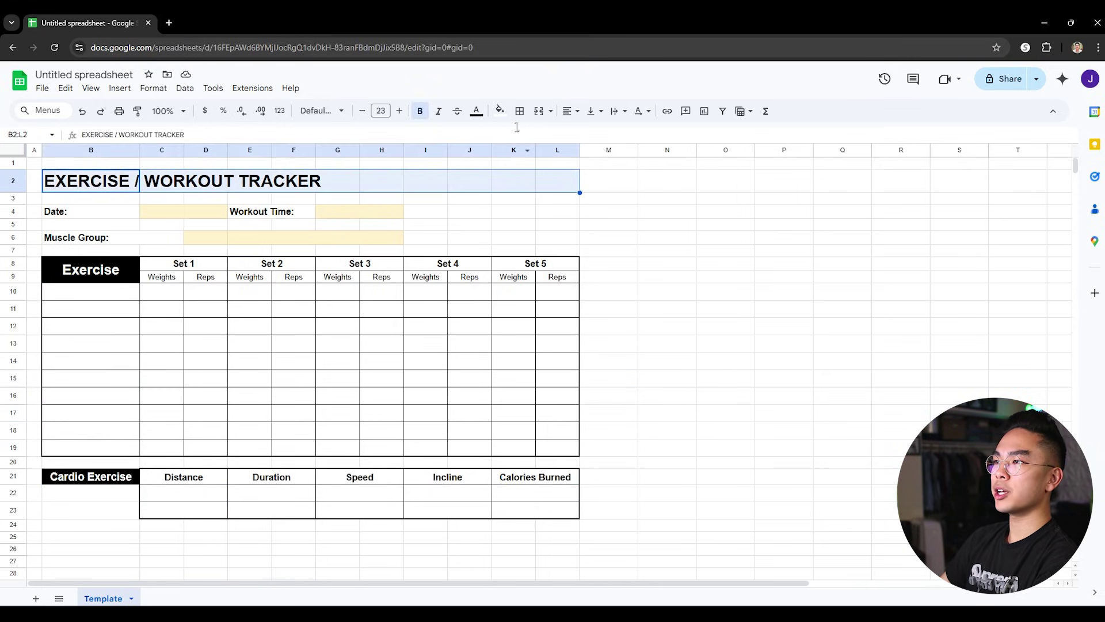
pyautogui.click(538, 111)
pyautogui.click(568, 111)
pyautogui.click(587, 130)
pyautogui.click(701, 253)
pyautogui.click(425, 189)
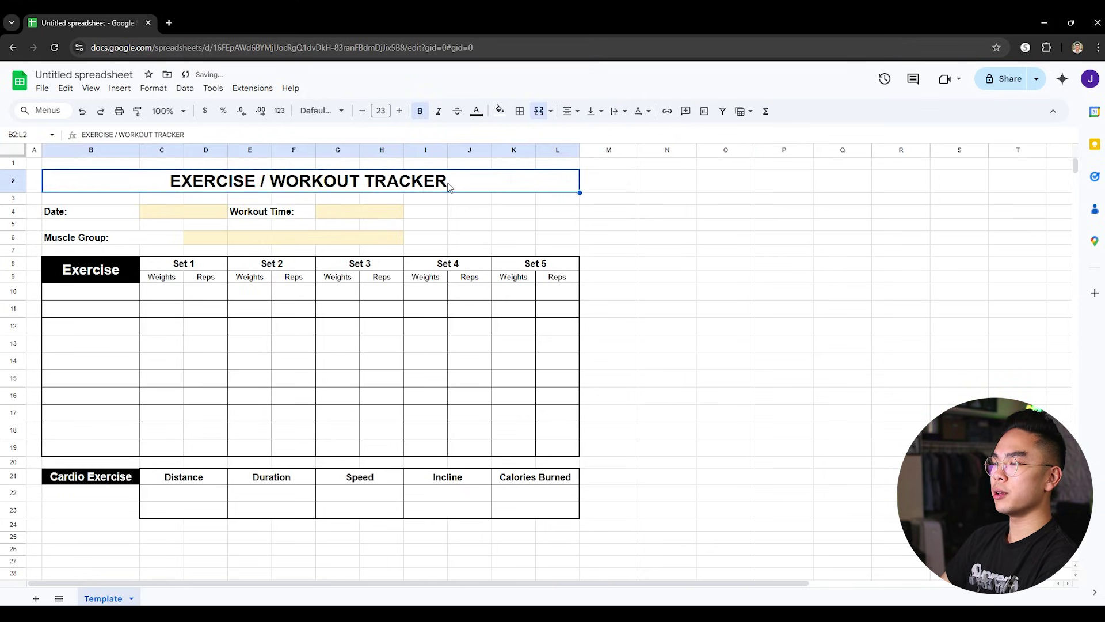
# - Append a flexed-biceps emoji and a weightlifter emoji to the end of the EXERCISE / WORKOUT TRACKER title
pyautogui.doubleClick(448, 185)
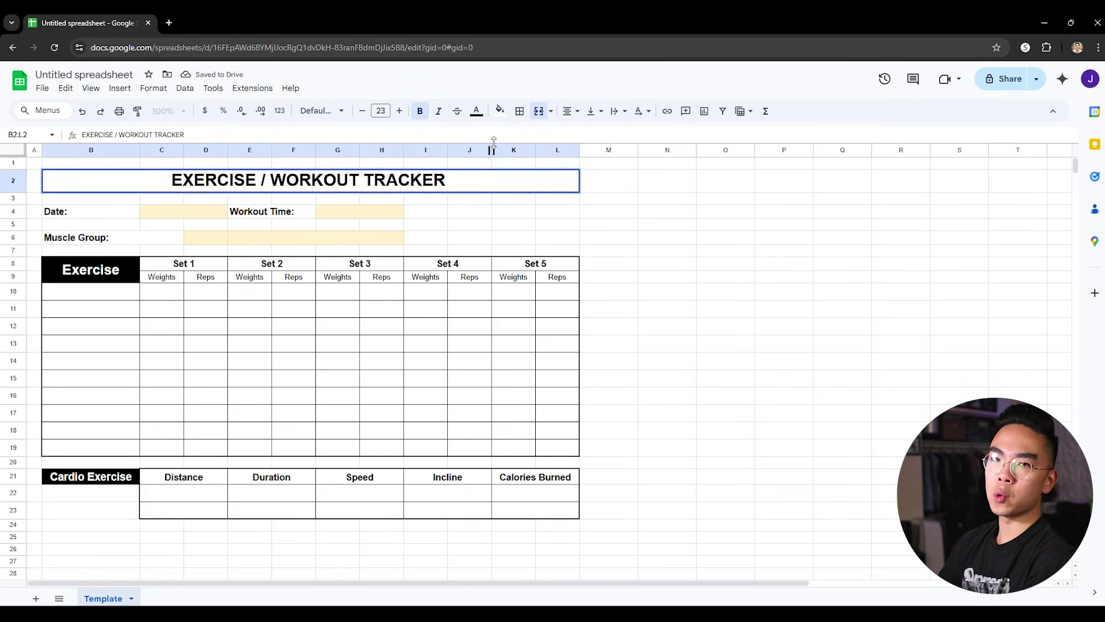
pyautogui.press('super+period')
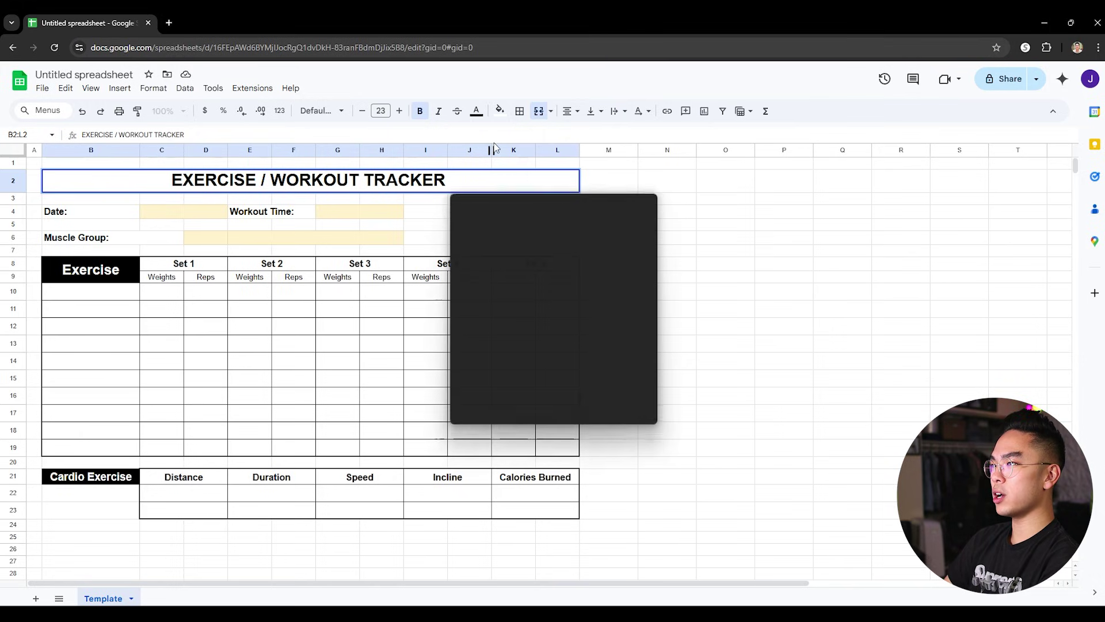
pyautogui.write('workout')
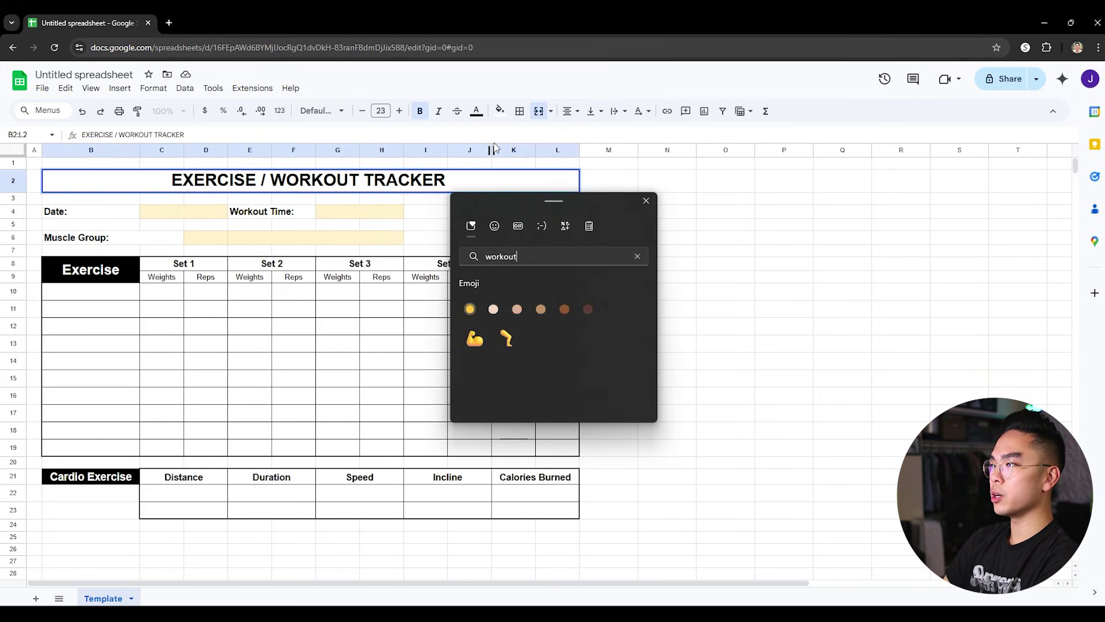
pyautogui.click(475, 339)
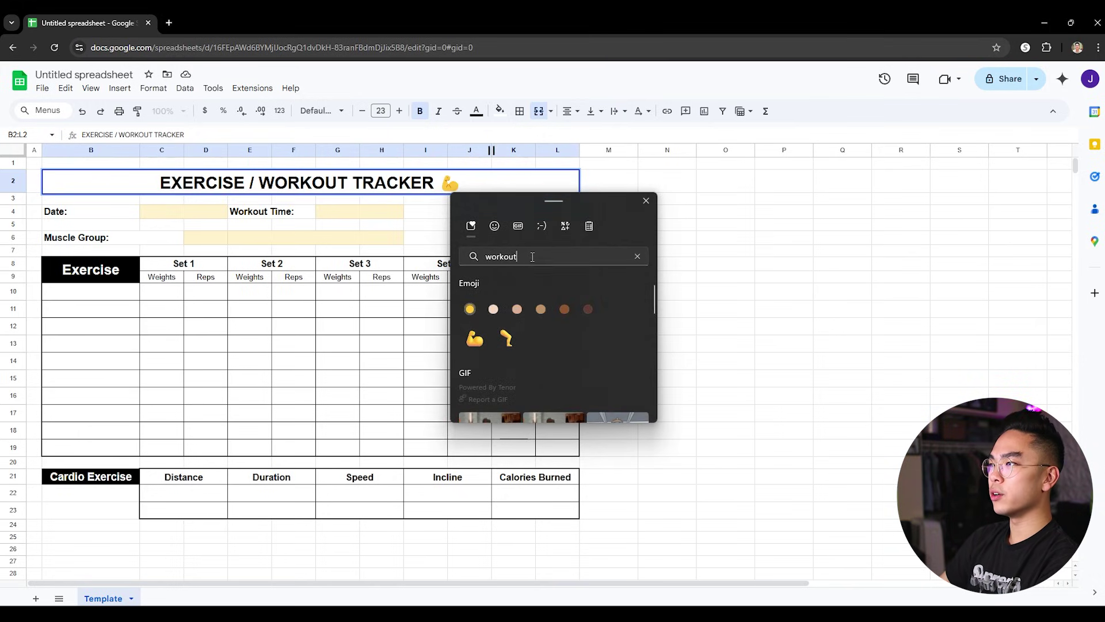
pyautogui.hotkey('ctrl', 'a')
pyautogui.write('gym')
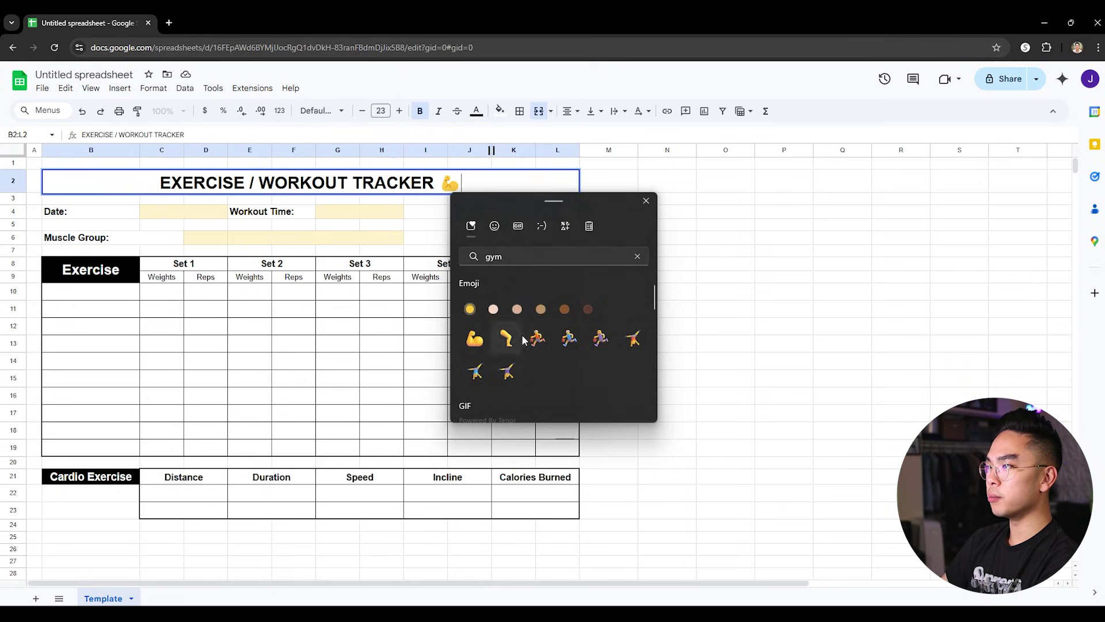
pyautogui.hotkey('ctrl', 'a')
pyautogui.write('weight')
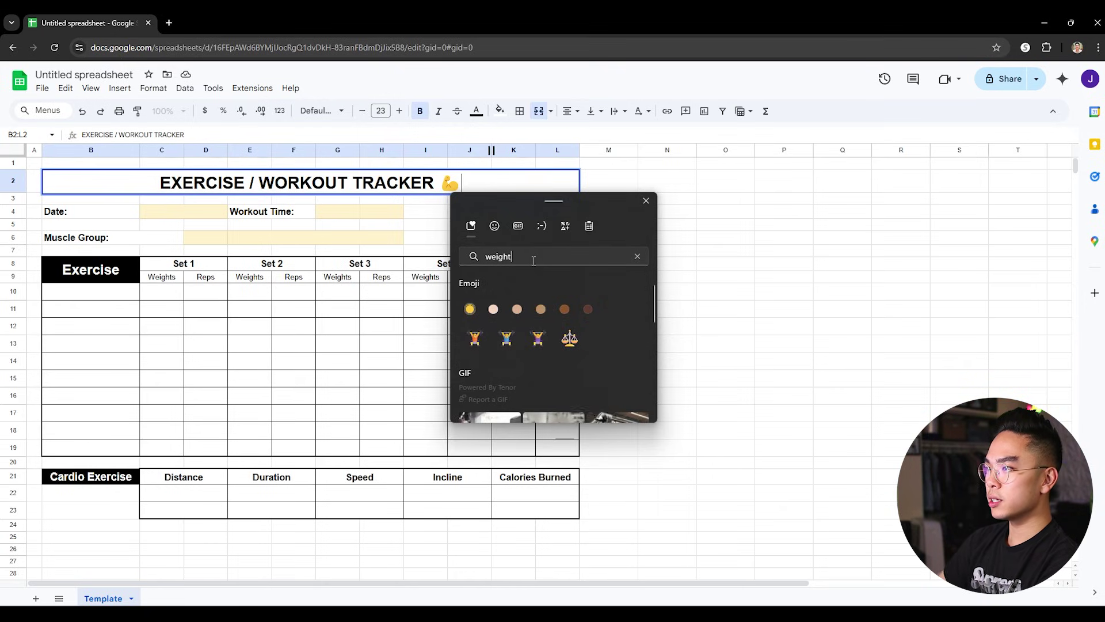
pyautogui.press('Return')
pyautogui.click(727, 378)
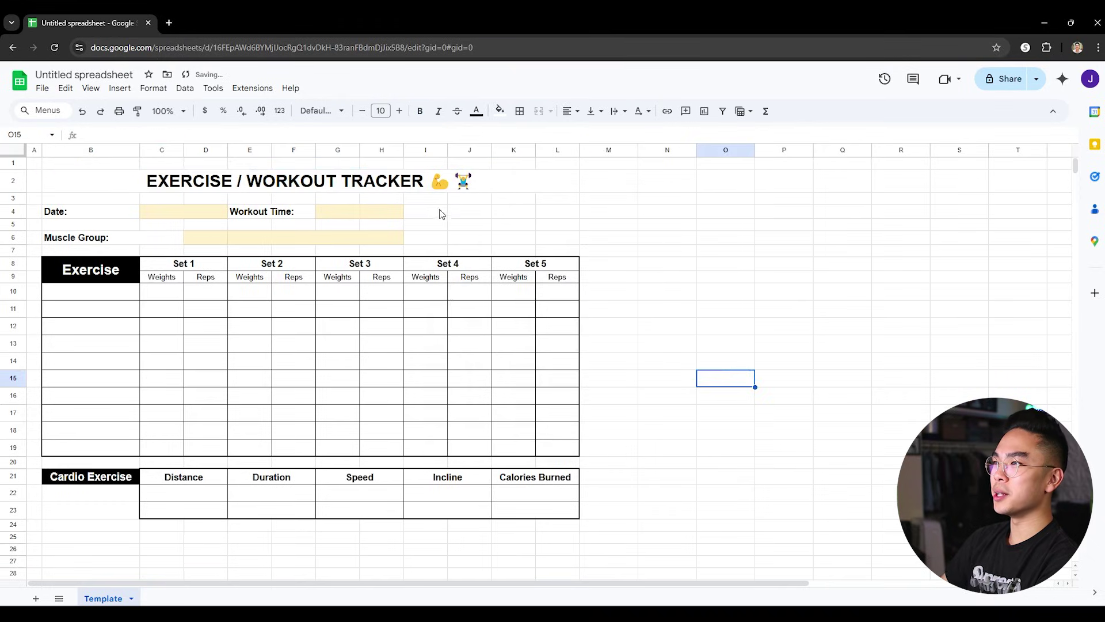
pyautogui.click(557, 291)
pyautogui.click(625, 326)
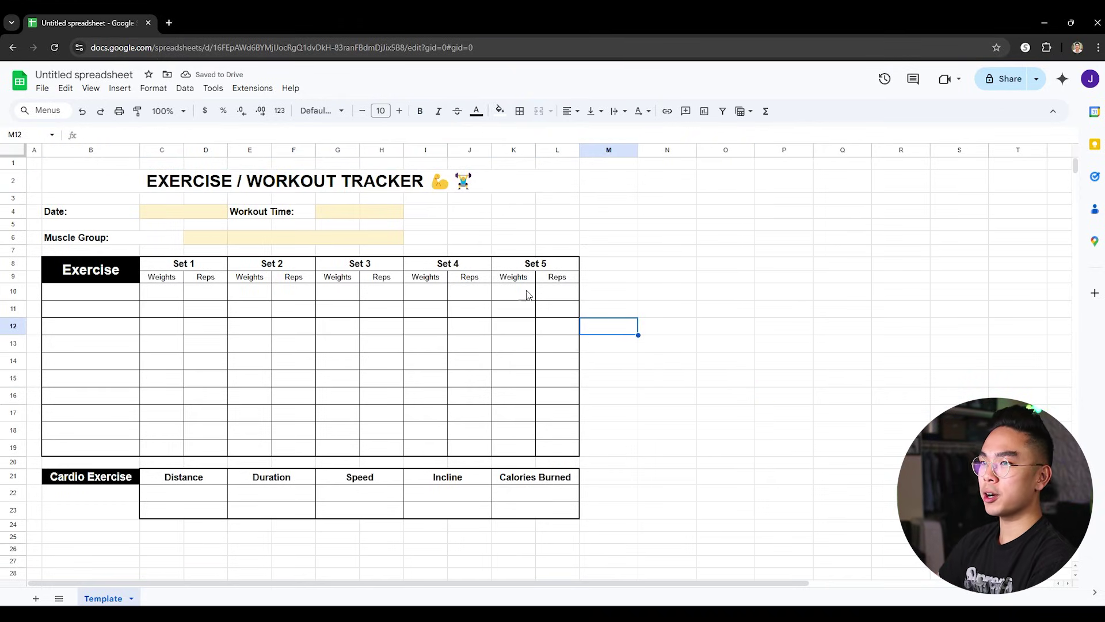
# - Preview how the current sheet prints in portrait orientation, then leave the print settings without printing
pyautogui.click(43, 88)
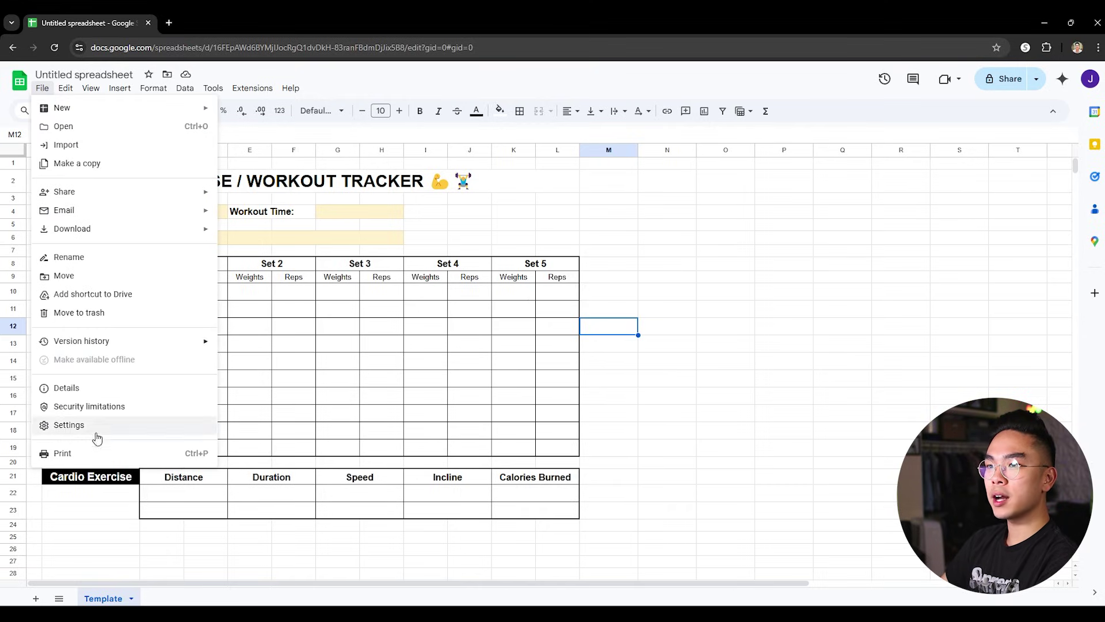
pyautogui.click(62, 453)
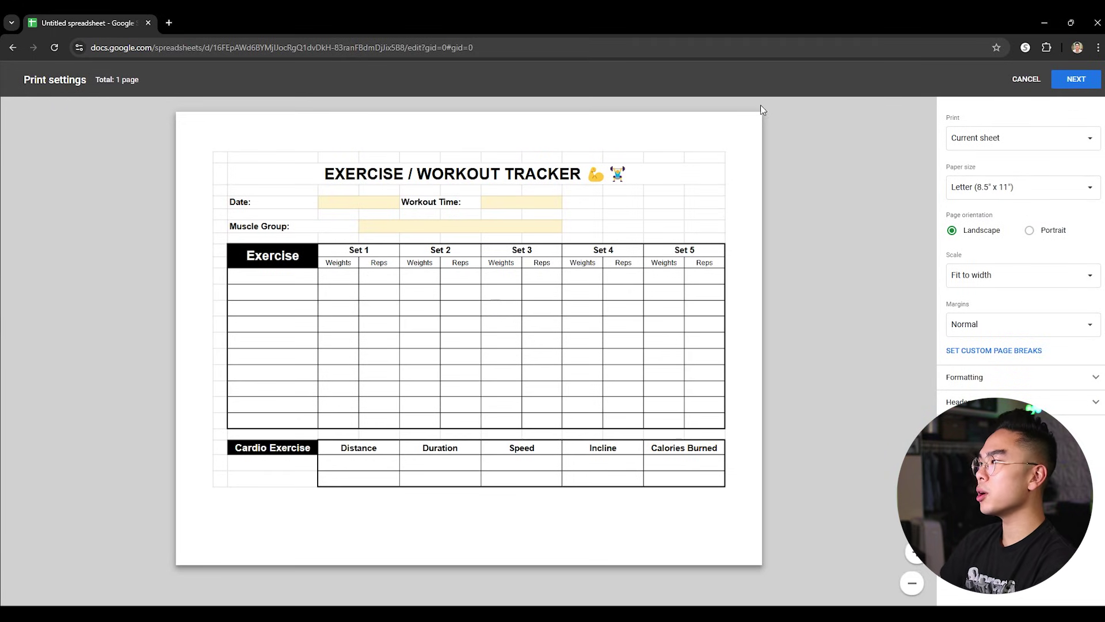
pyautogui.click(1040, 233)
pyautogui.scroll(-5, 638, 265)
pyautogui.scroll(5, 637, 264)
pyautogui.scroll(-5, 631, 271)
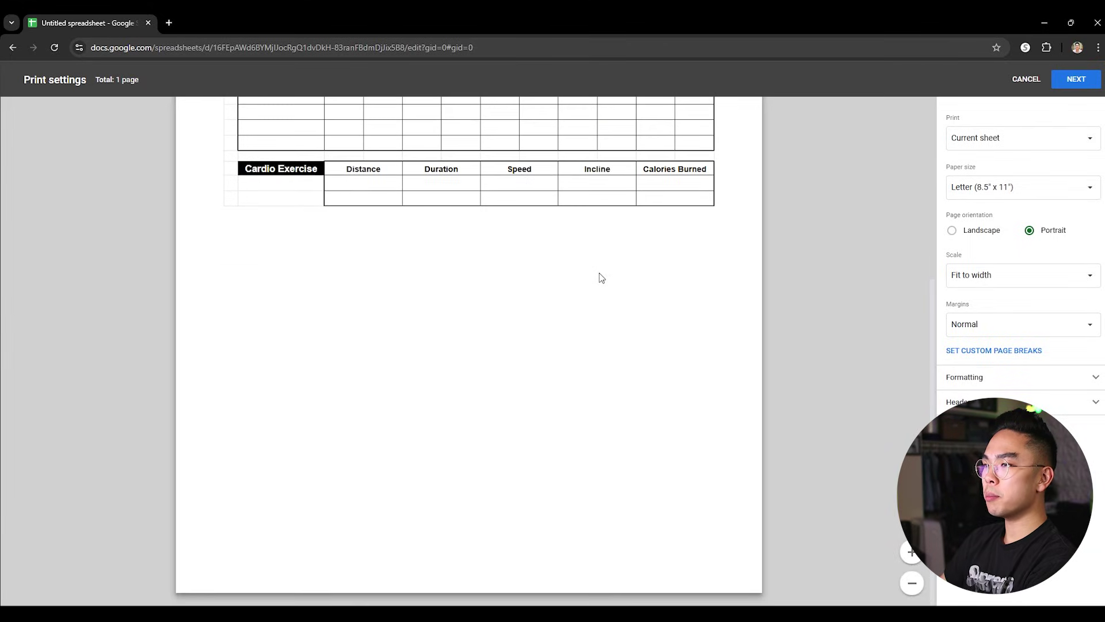
pyautogui.scroll(5, 633, 507)
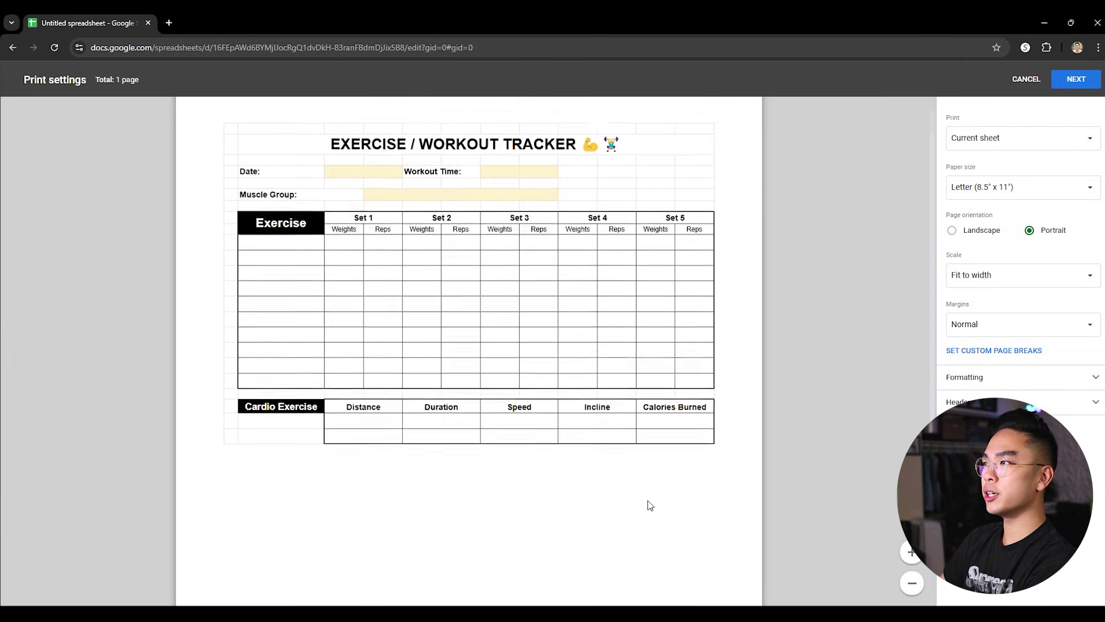
pyautogui.click(1026, 79)
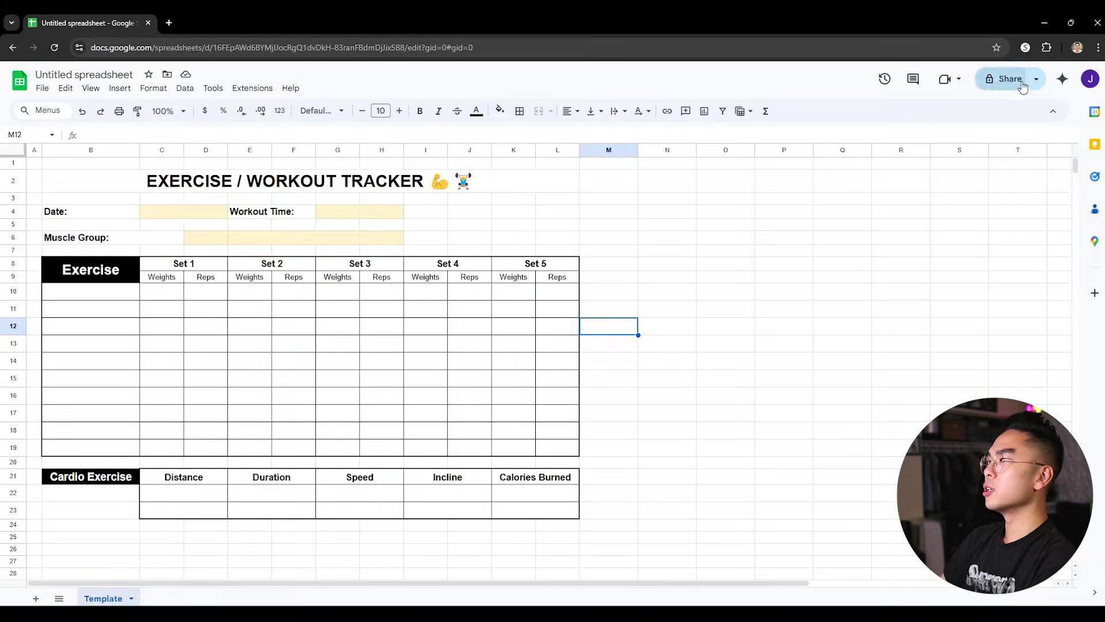
# - Copy the whole tracker block B4:L23 and paste a second copy below it starting at B25
pyautogui.moveTo(100, 217); pyautogui.dragTo(570, 511)
pyautogui.hotkey('ctrl', 'c')
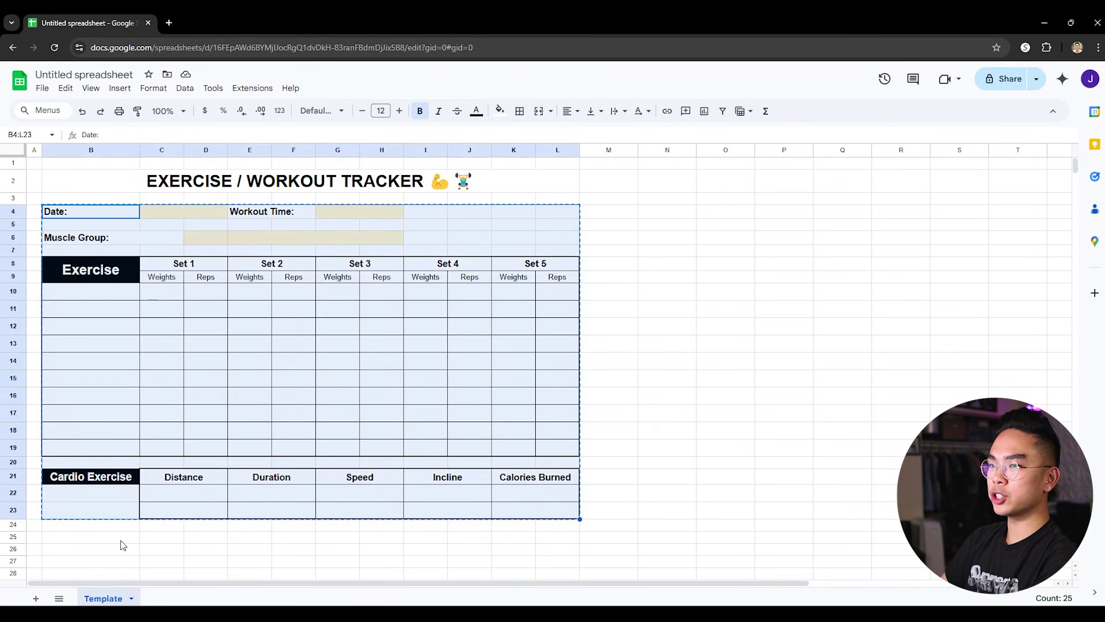
pyautogui.scroll(-2, 363, 475)
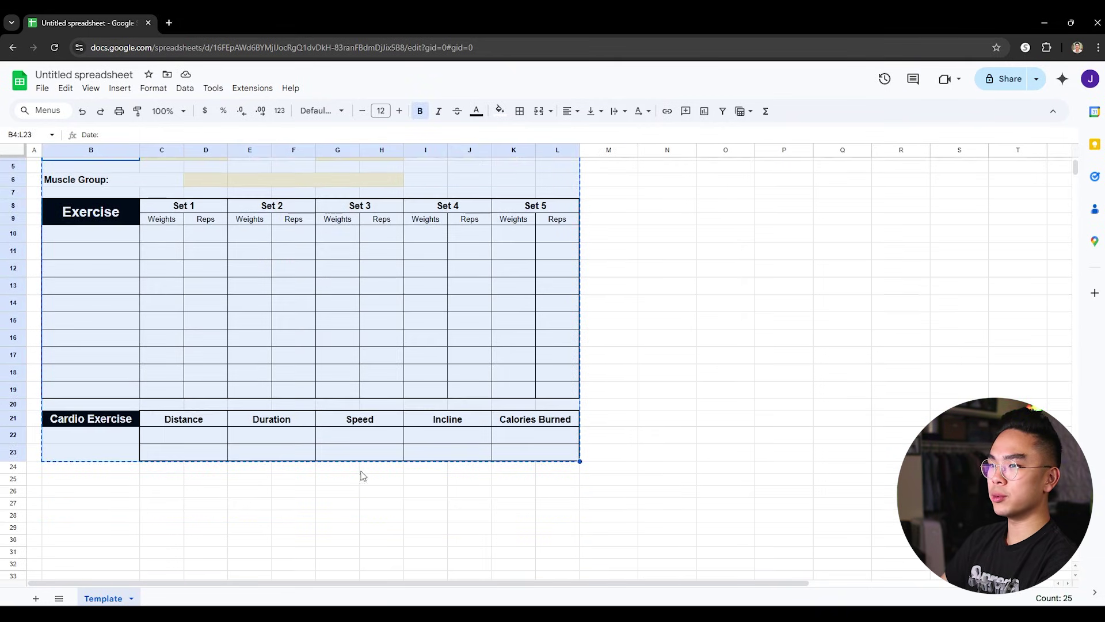
pyautogui.click(123, 482)
pyautogui.hotkey('ctrl', 'v')
pyautogui.scroll(-9, 662, 417)
pyautogui.click(643, 410)
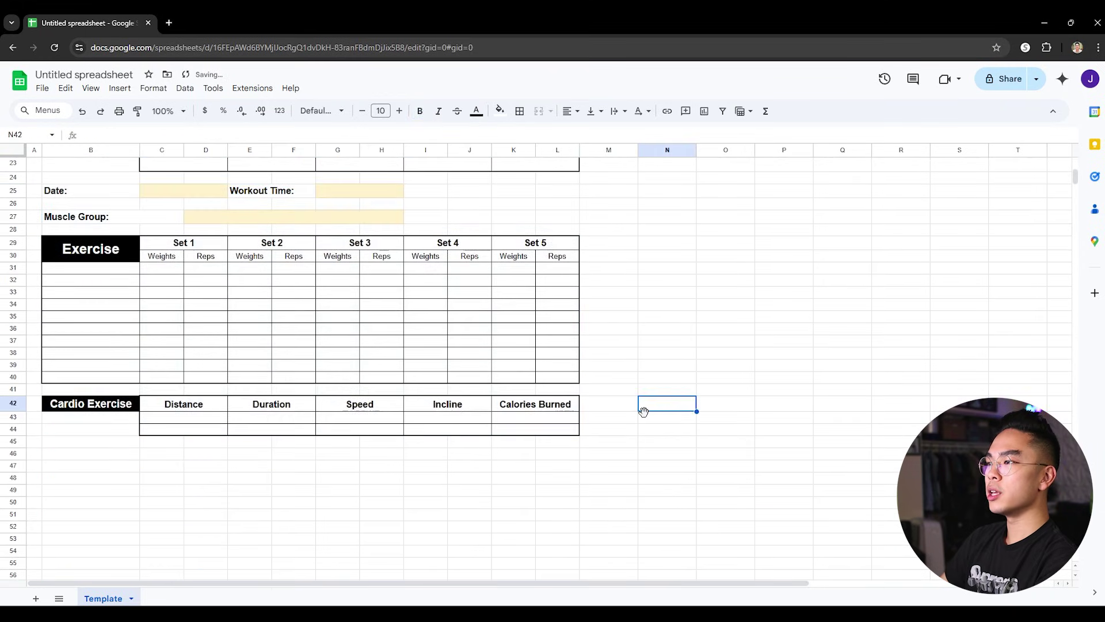
pyautogui.scroll(4, 643, 410)
pyautogui.scroll(-3, 661, 402)
pyautogui.scroll(2, 661, 402)
pyautogui.scroll(-2, 662, 402)
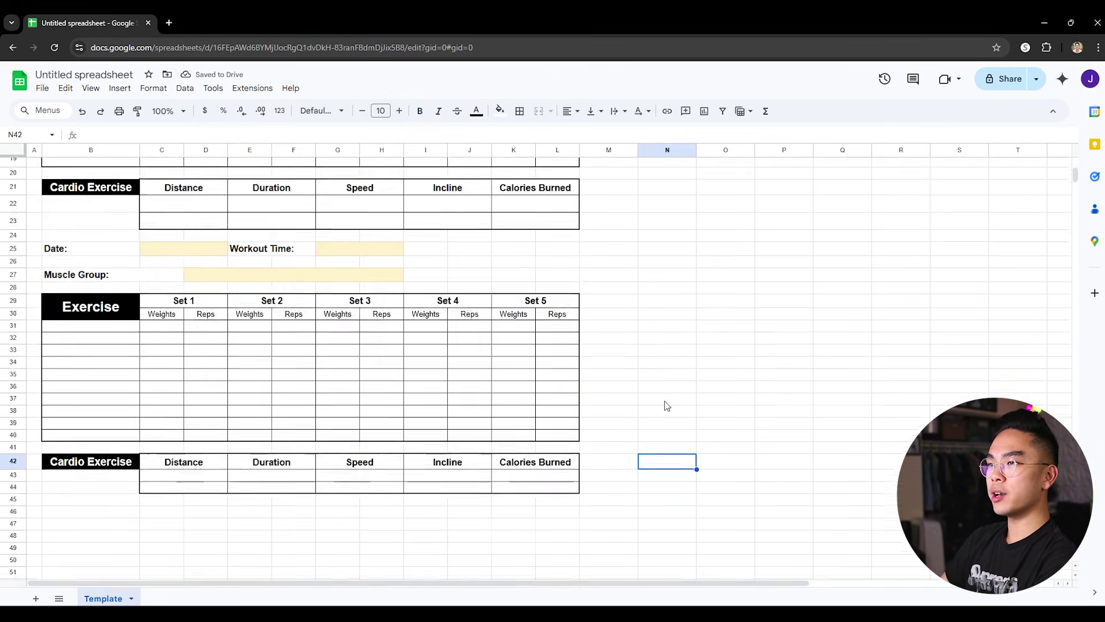
# - Resize rows 31 to 40 of the second exercise table to a height of 30 pixels
pyautogui.scroll(-2, 666, 404)
pyautogui.moveTo(13, 267); pyautogui.dragTo(14, 378)
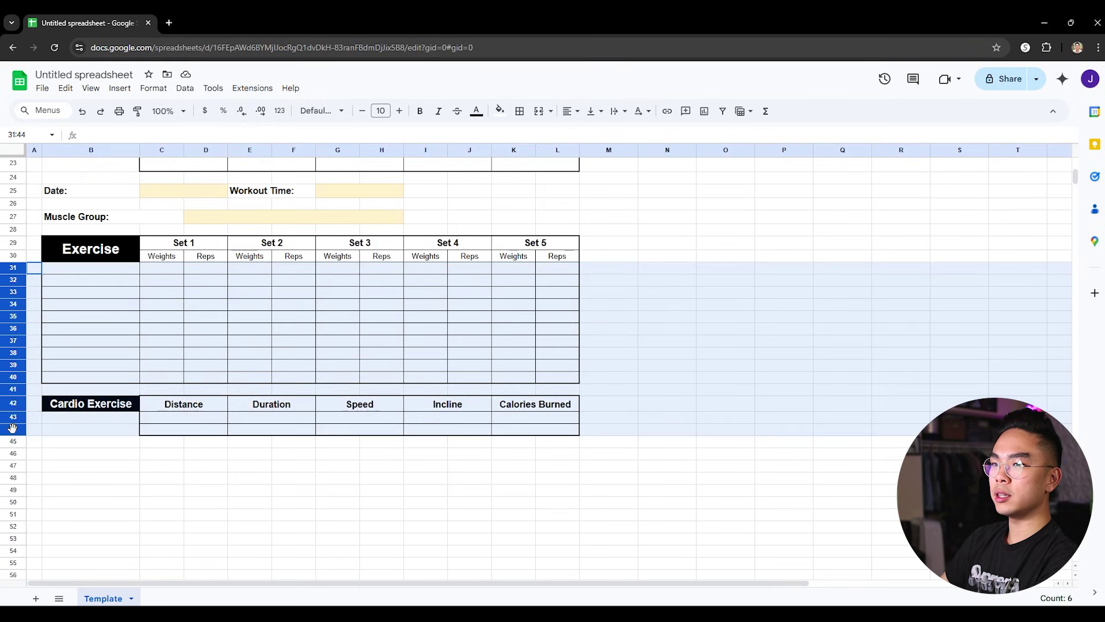
pyautogui.click(30, 268)
pyautogui.moveTo(20, 273); pyautogui.dragTo(13, 377)
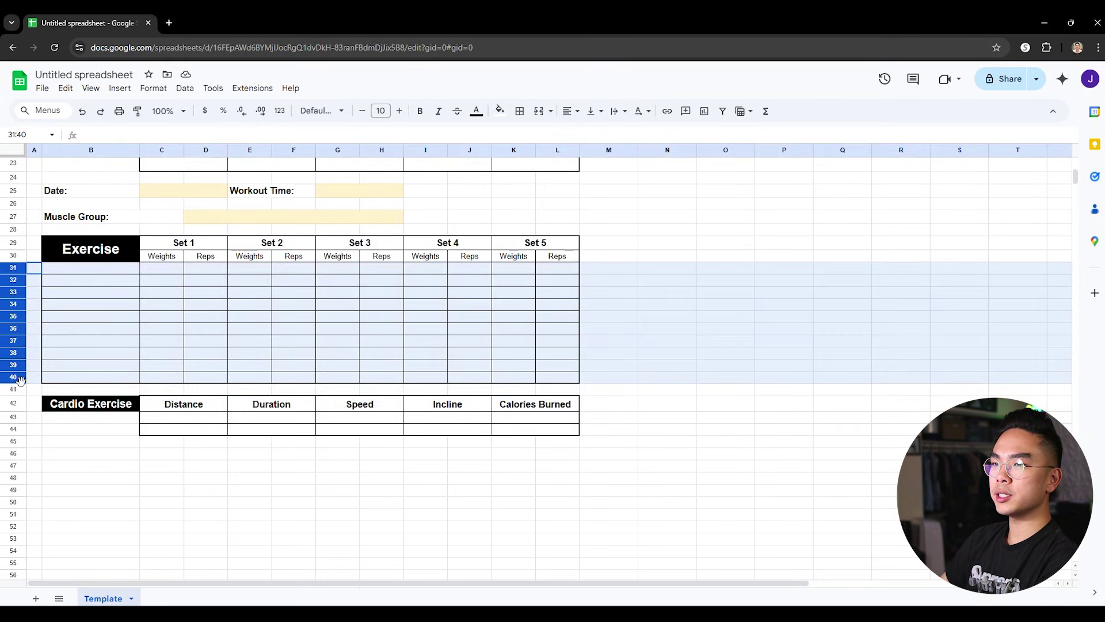
pyautogui.rightClick(13, 377)
pyautogui.click(81, 251)
pyautogui.click(539, 323)
pyautogui.write('30')
pyautogui.press('Return')
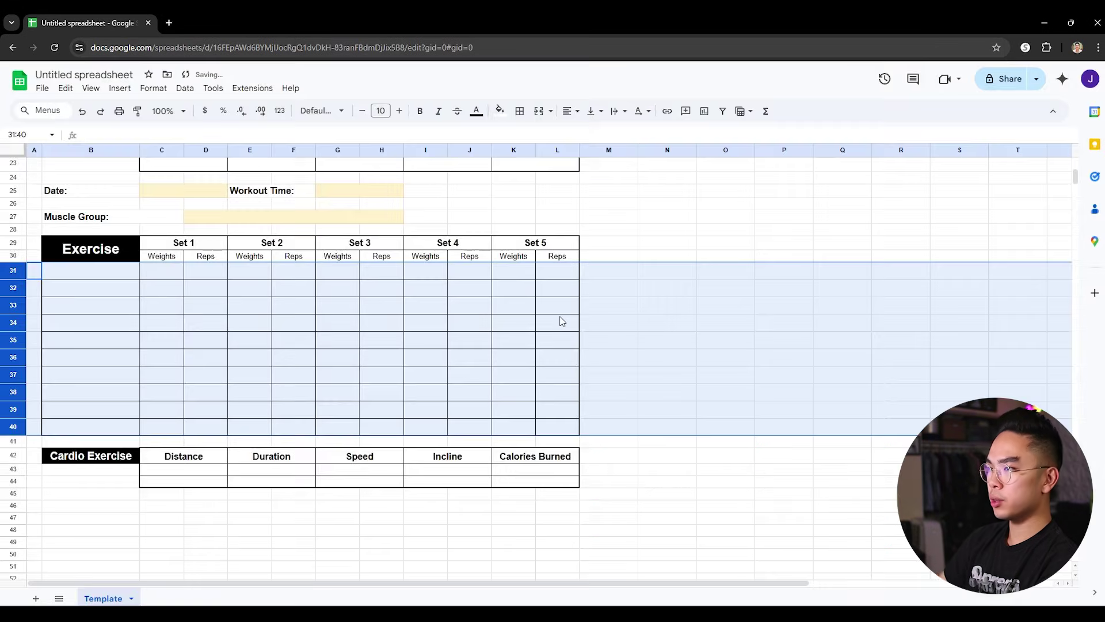
# - Resize rows 43 and 44 of the second cardio table to a height of 30 pixels
pyautogui.moveTo(12, 469); pyautogui.dragTo(12, 480)
pyautogui.rightClick(12, 479)
pyautogui.click(71, 363)
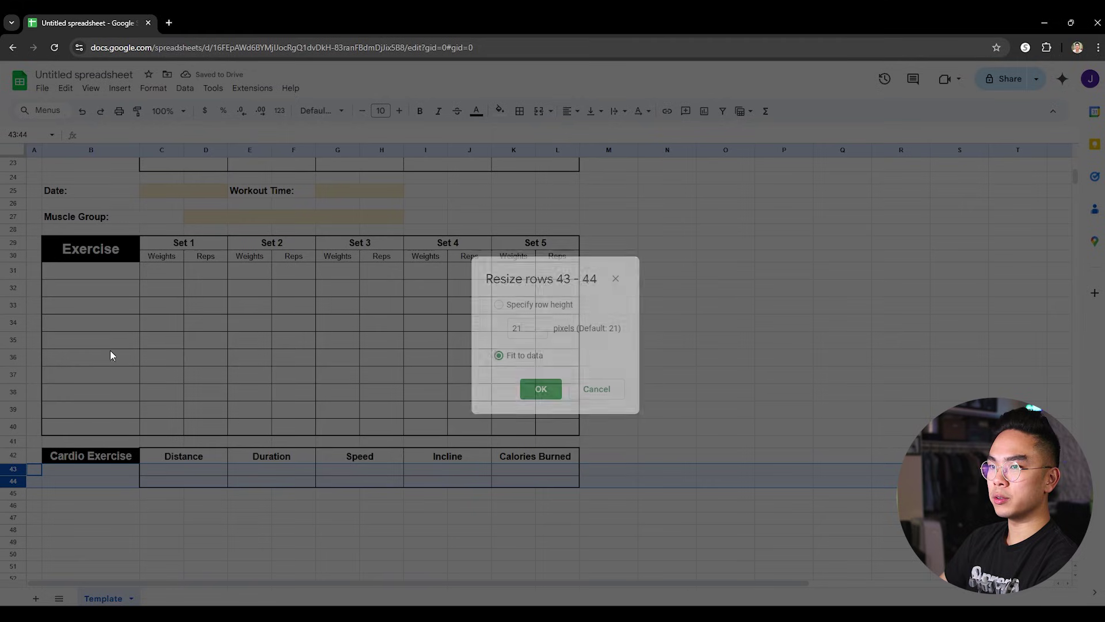
pyautogui.click(531, 327)
pyautogui.write('30')
pyautogui.press('Return')
pyautogui.click(751, 363)
pyautogui.scroll(8, 748, 374)
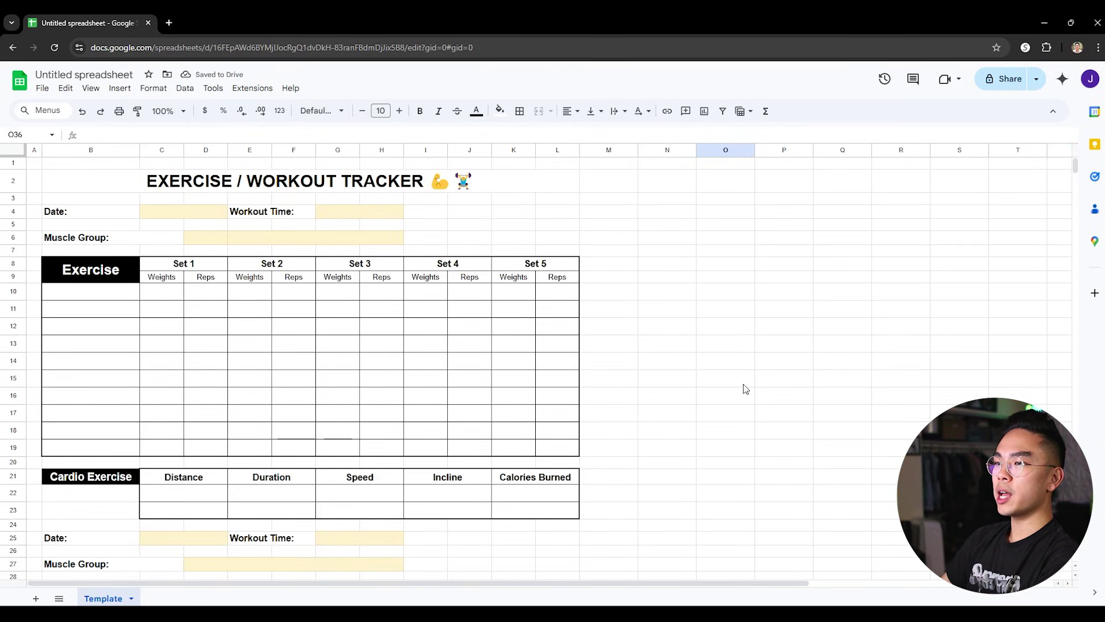
# - Review the original and the copied tracker blocks on the Template sheet, including their date entry fields and tables
pyautogui.scroll(-4, 617, 419)
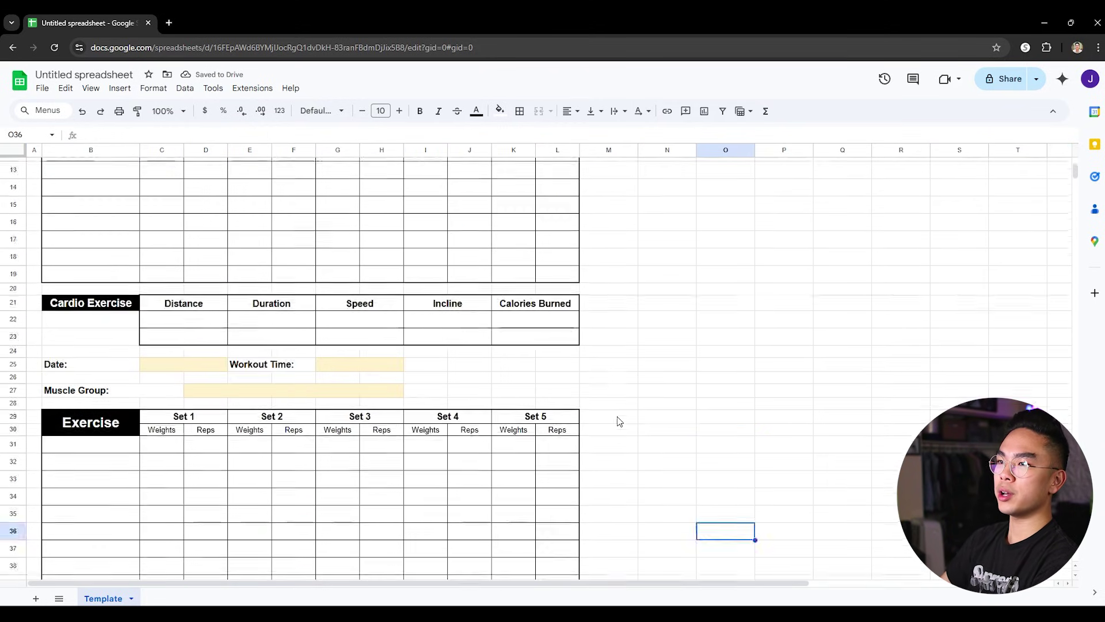
pyautogui.scroll(4, 636, 424)
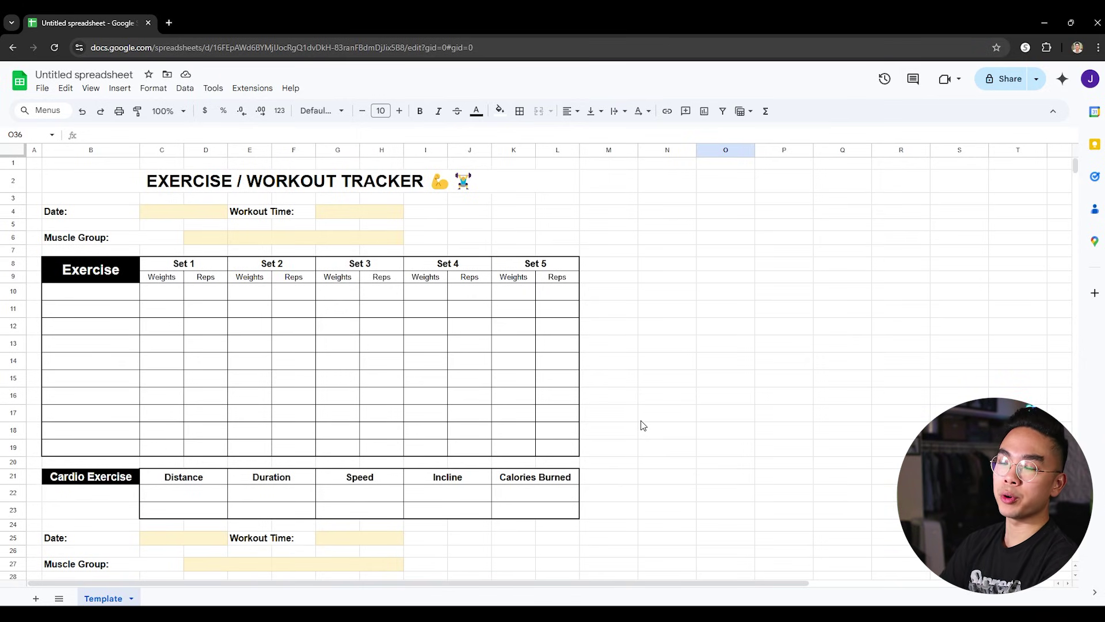
pyautogui.scroll(-4, 610, 396)
pyautogui.scroll(4, 615, 395)
pyautogui.scroll(-4, 604, 392)
pyautogui.scroll(4, 604, 392)
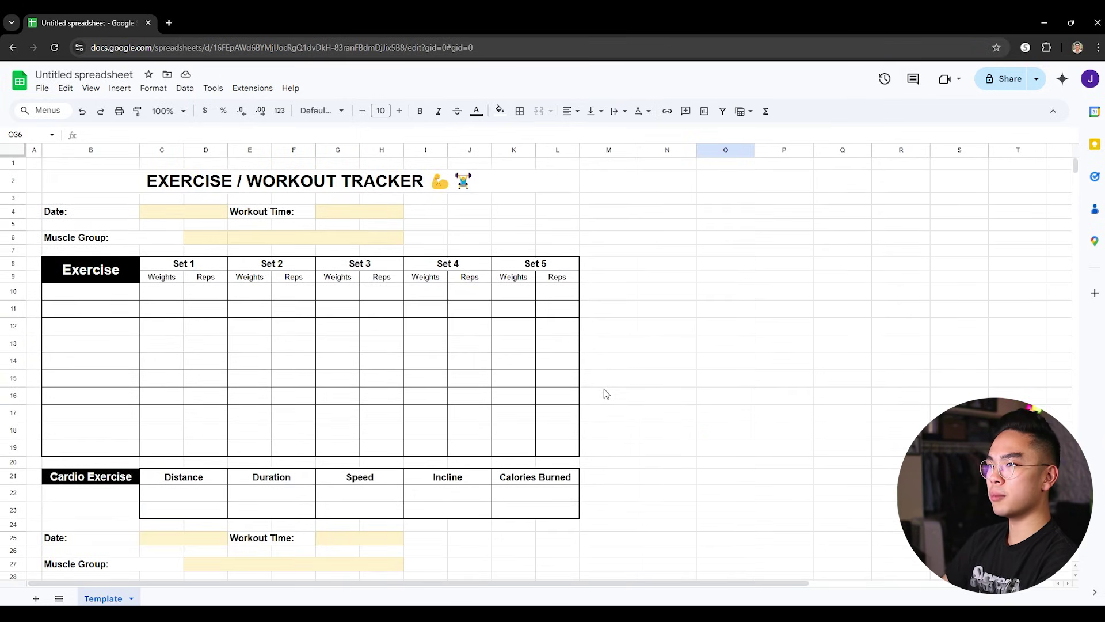
pyautogui.click(166, 212)
pyautogui.scroll(-1, 215, 236)
pyautogui.scroll(-2, 236, 321)
pyautogui.scroll(4, 240, 362)
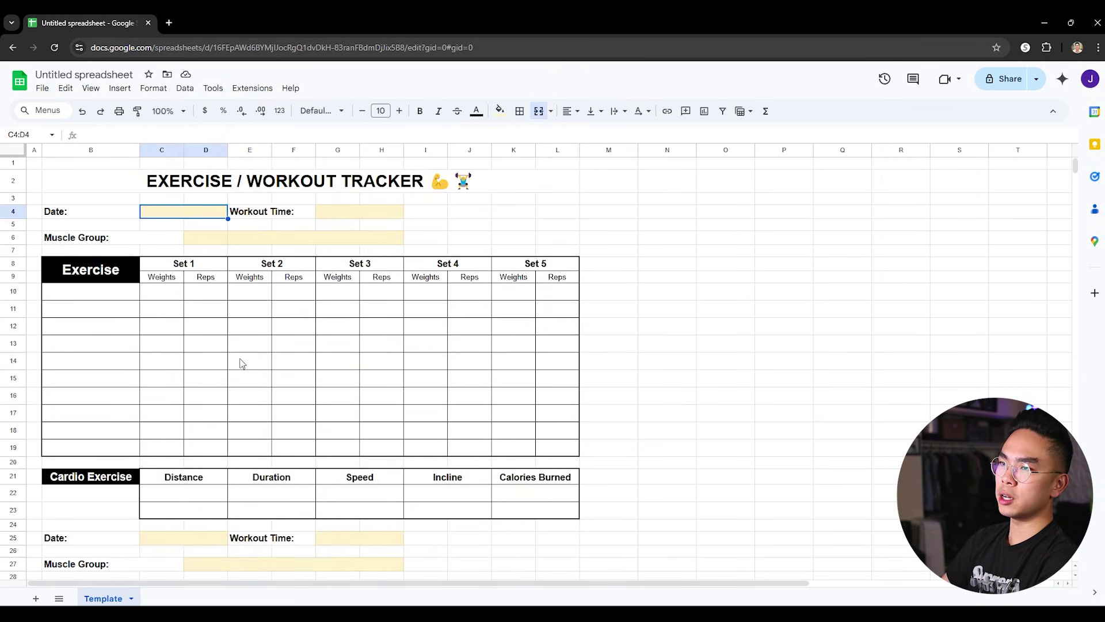
pyautogui.rightClick(113, 601)
pyautogui.scroll(-6, 469, 403)
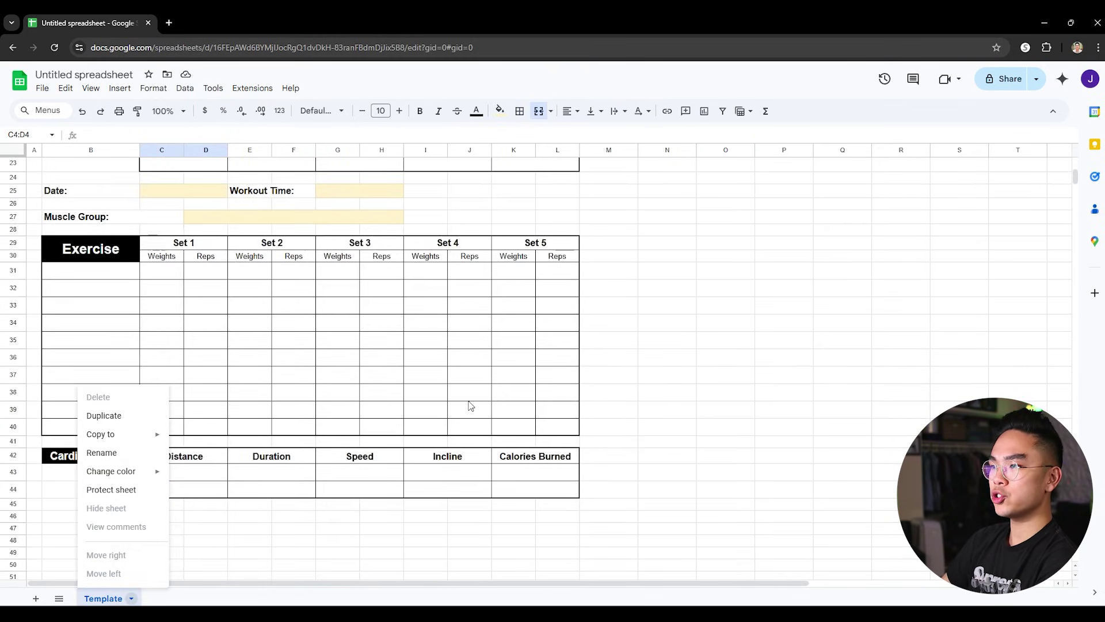
pyautogui.click(470, 406)
pyautogui.scroll(6, 472, 400)
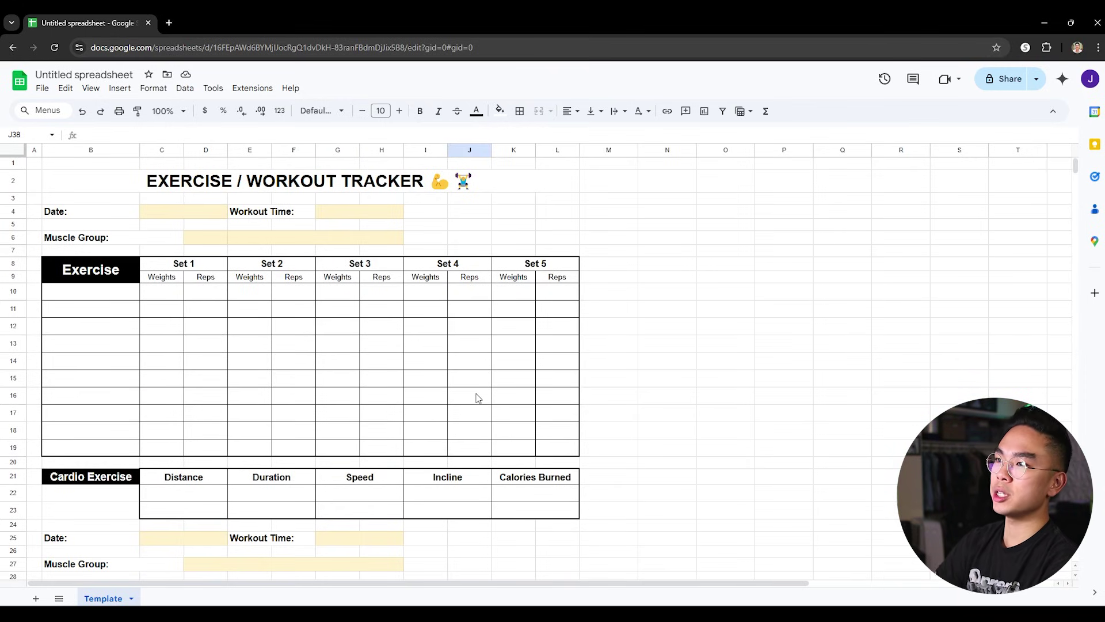
pyautogui.rightClick(104, 599)
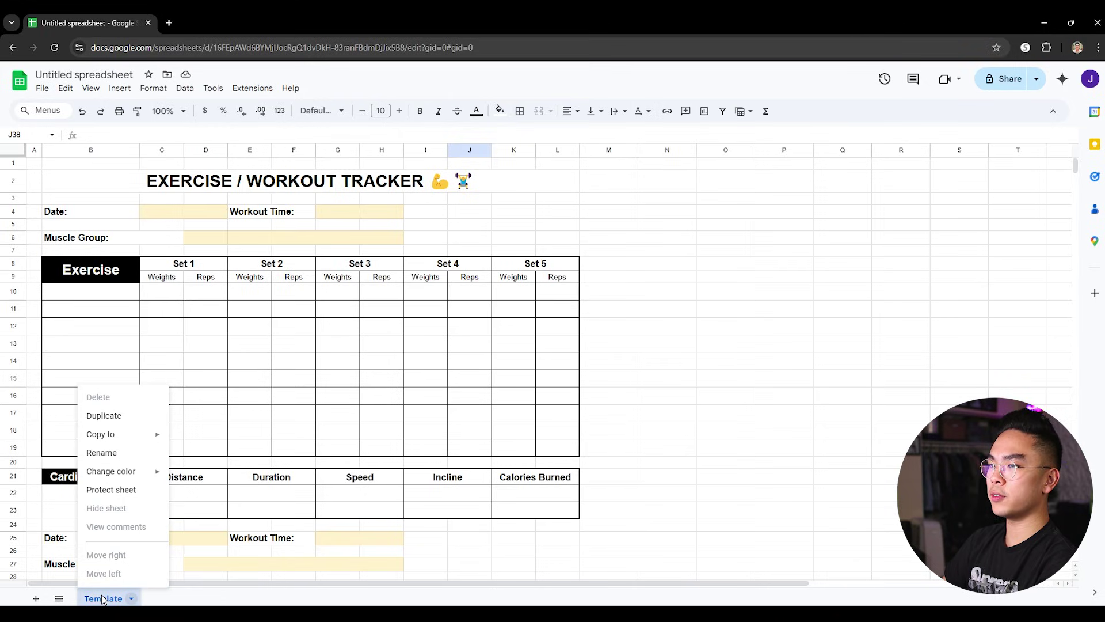
pyautogui.click(265, 603)
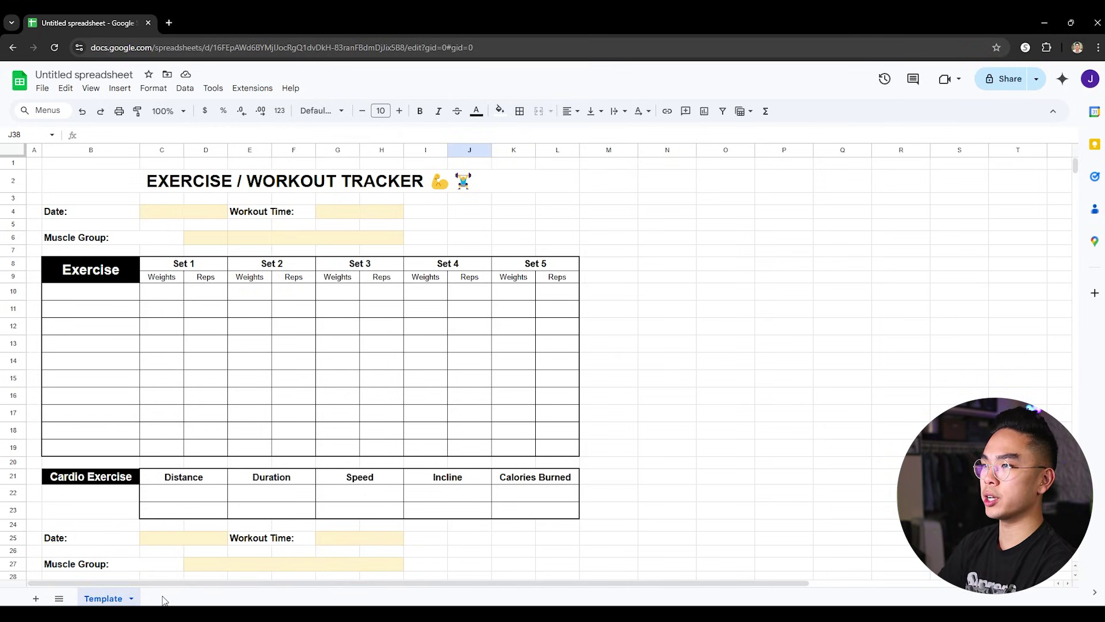
pyautogui.scroll(-5, 431, 483)
pyautogui.scroll(5, 424, 488)
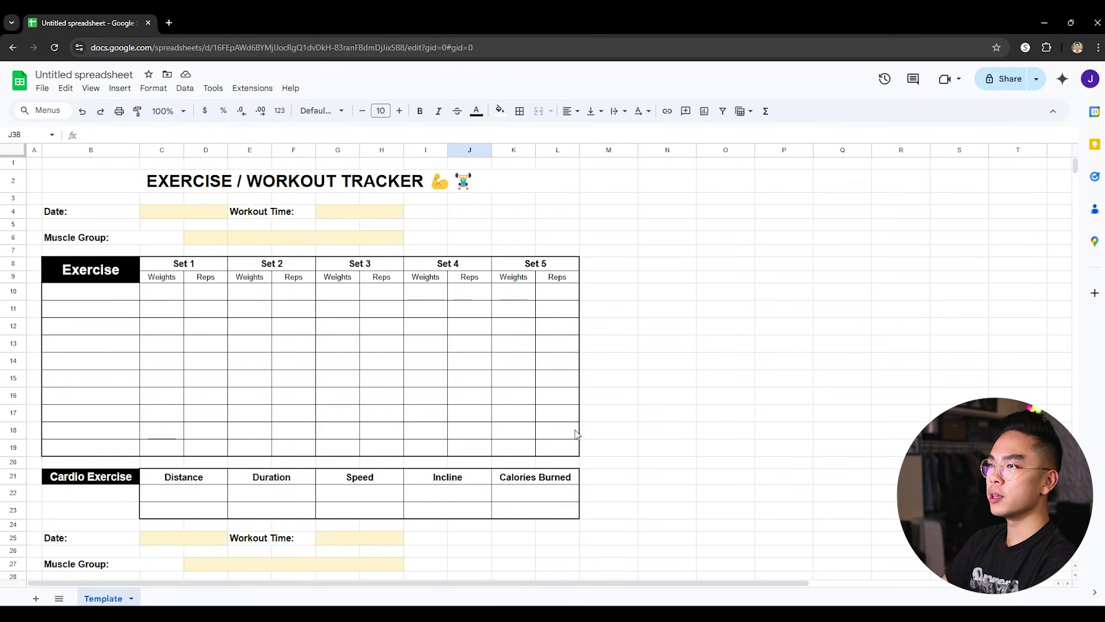
pyautogui.click(689, 365)
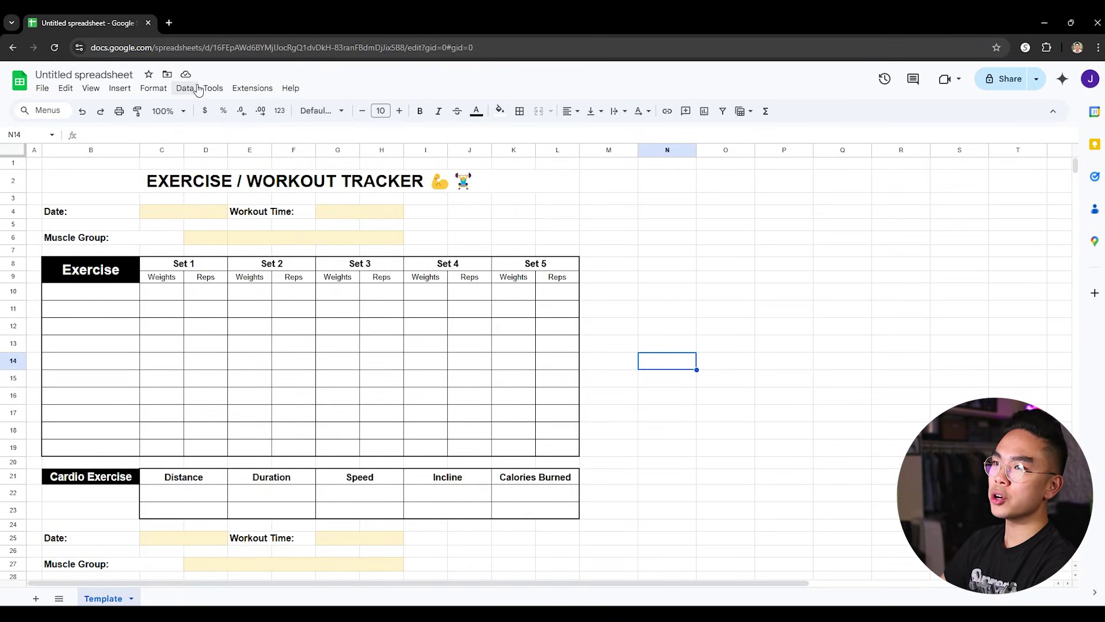
# - Hide the gridlines on the Template sheet and check both tracker blocks without them
pyautogui.click(101, 91)
pyautogui.moveTo(100, 111)
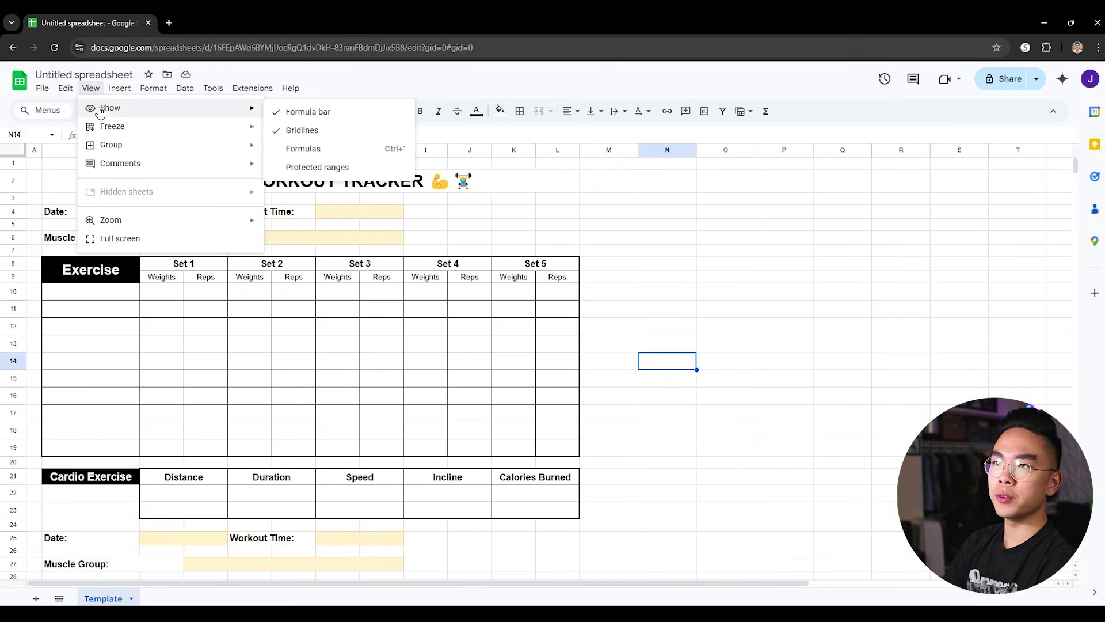
pyautogui.click(303, 129)
pyautogui.click(688, 291)
pyautogui.scroll(-3, 681, 279)
pyautogui.scroll(-3, 667, 311)
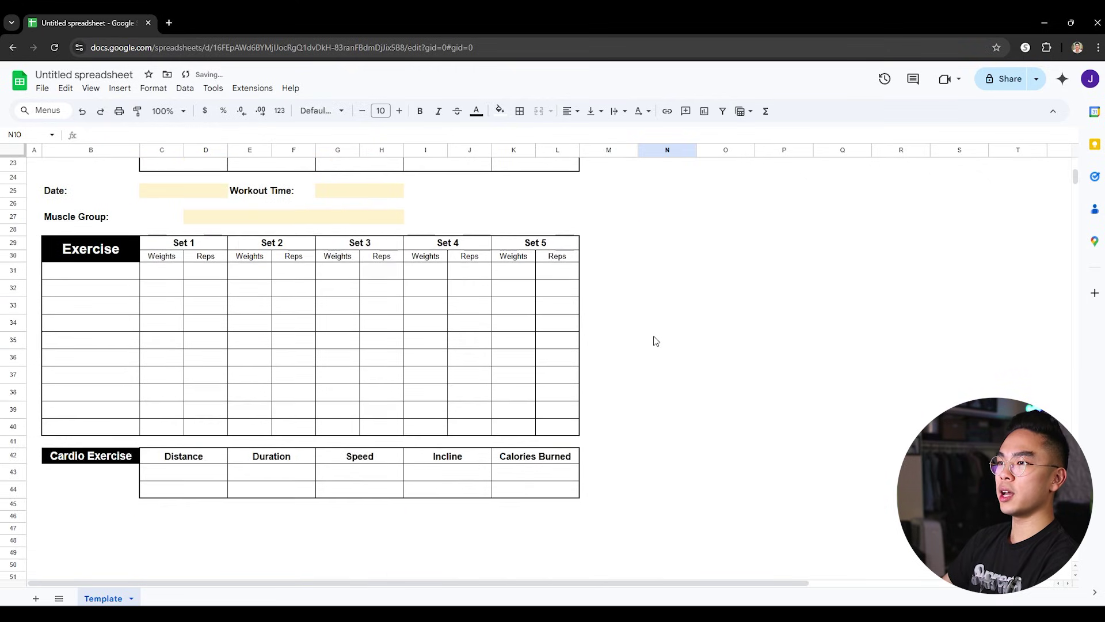
pyautogui.scroll(8, 656, 340)
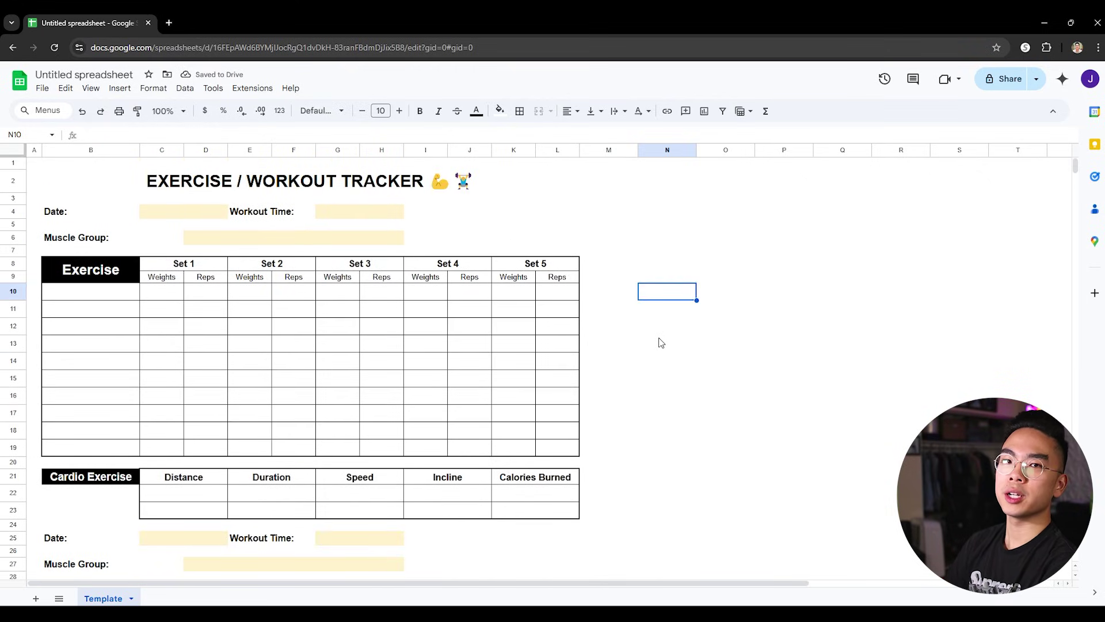
pyautogui.click(567, 200)
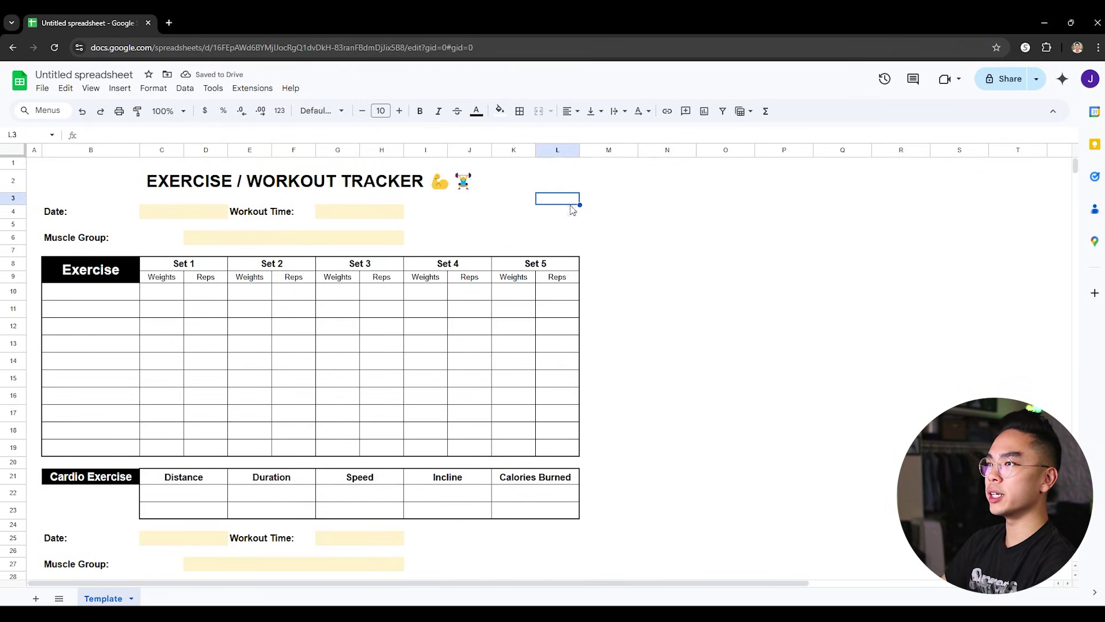
pyautogui.click(210, 213)
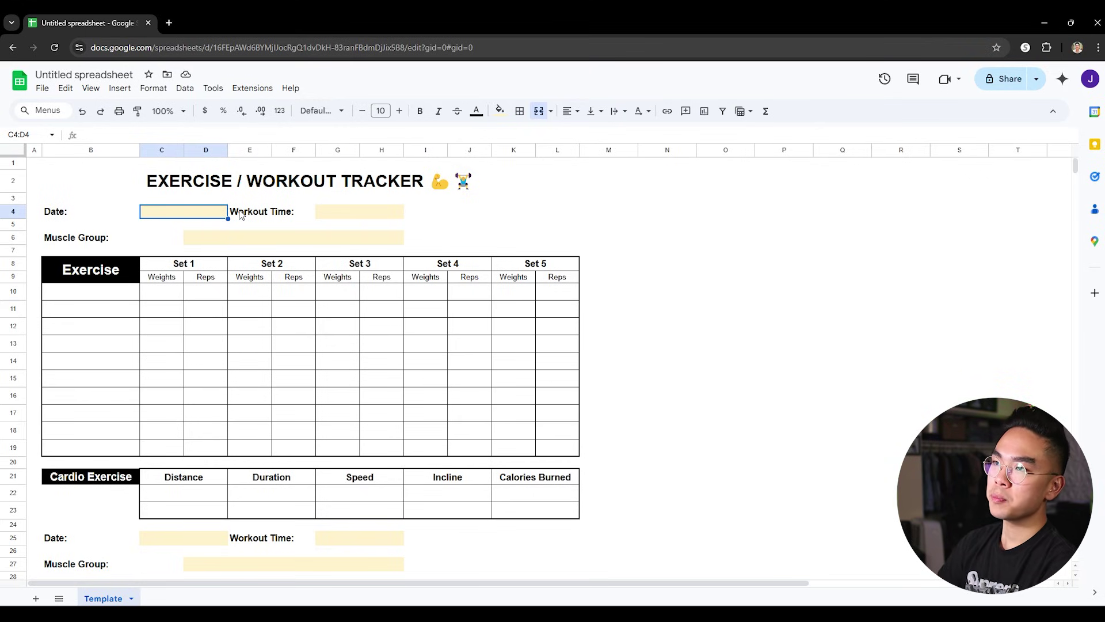
pyautogui.scroll(-2, 282, 227)
pyautogui.scroll(2, 284, 225)
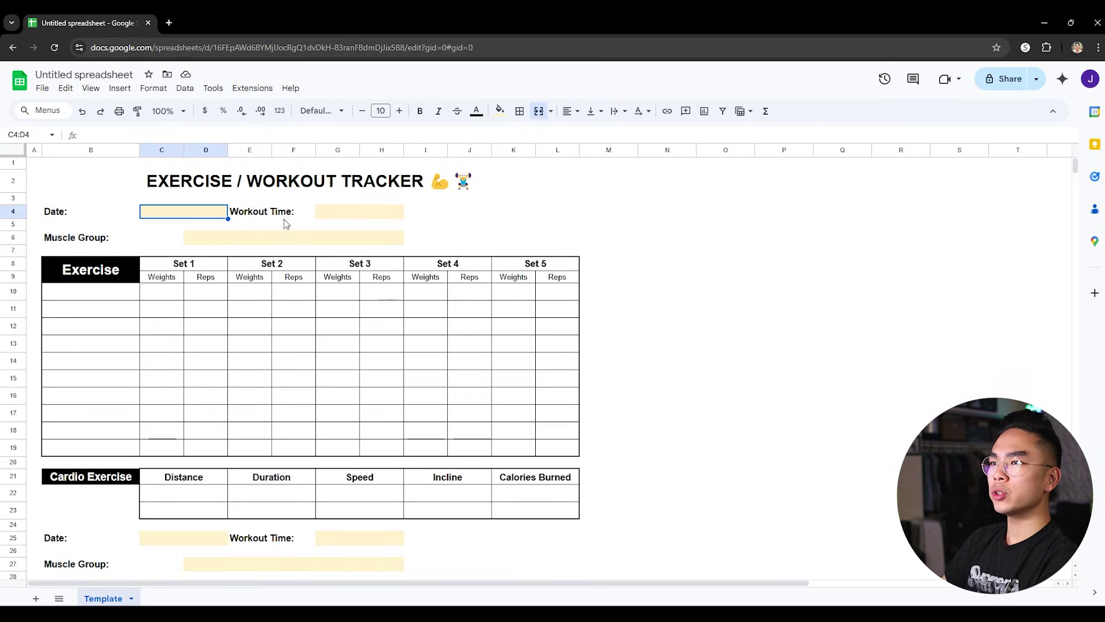
# - Open the print settings for the Template sheet and examine how both tracker blocks fit on the page in the preview
pyautogui.click(46, 91)
pyautogui.click(58, 451)
pyautogui.scroll(-2, 322, 419)
pyautogui.scroll(2, 441, 424)
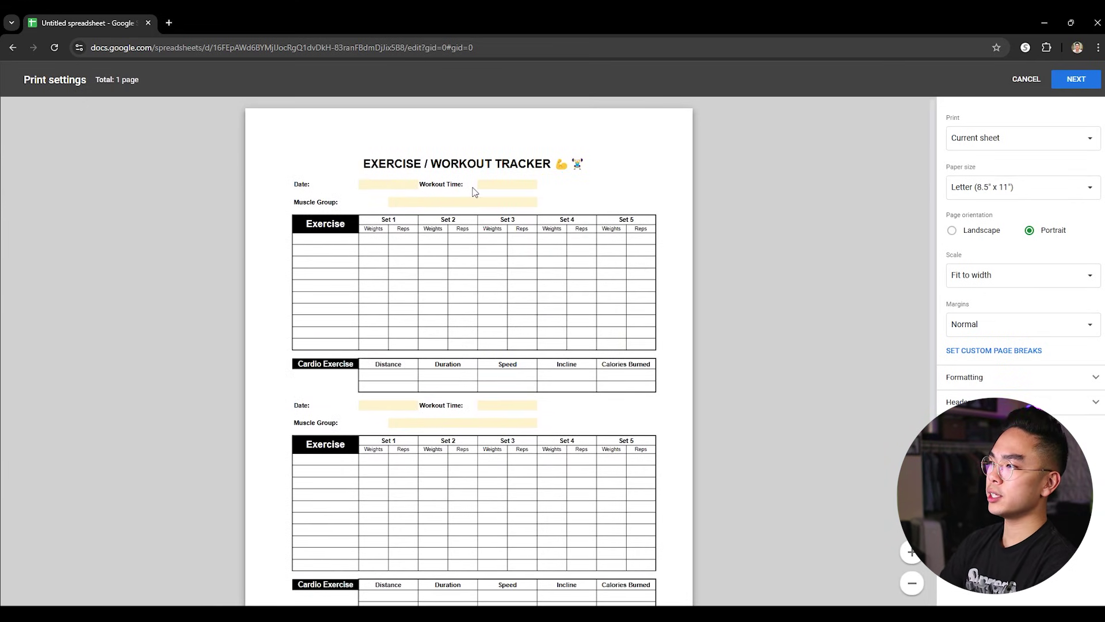
pyautogui.scroll(-2, 508, 197)
pyautogui.scroll(2, 520, 205)
pyautogui.scroll(-2, 513, 208)
pyautogui.scroll(2, 505, 206)
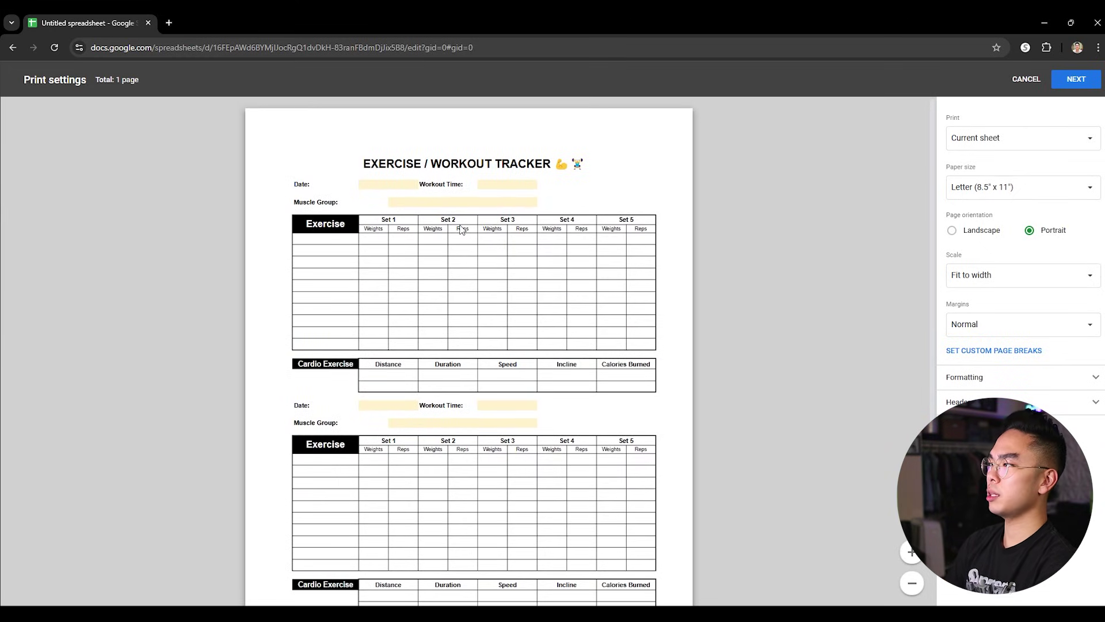